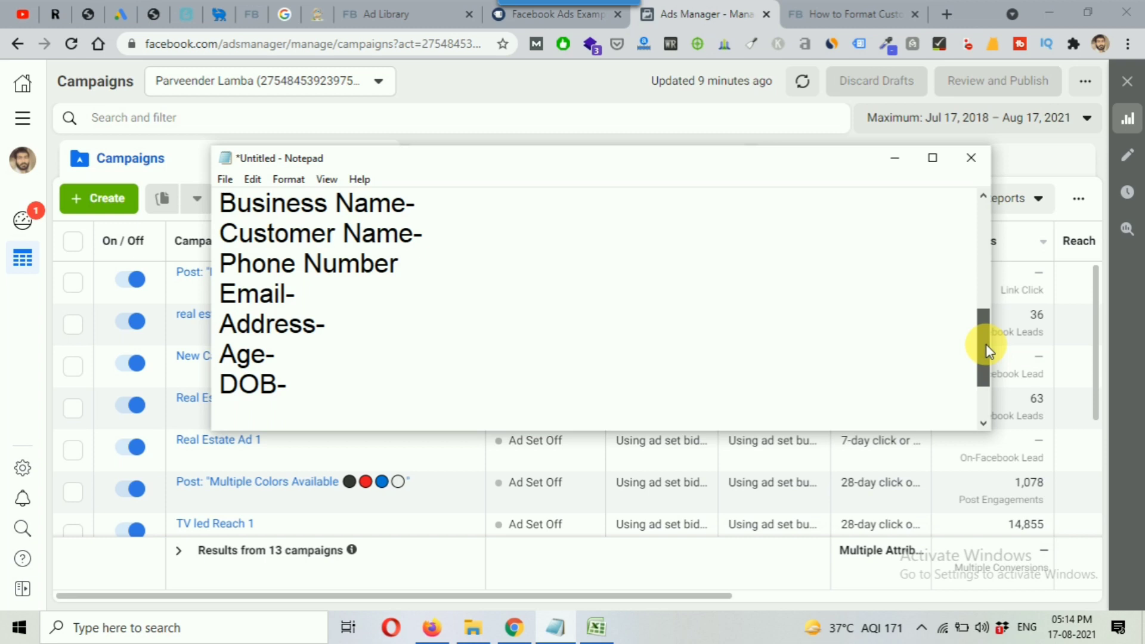
- Switch from the Notepad notes to Facebook Ads Manager and open the Audiences tool
{"action": "left_click_drag", "start_coordinate": [986, 345], "coordinate": [982, 238]}
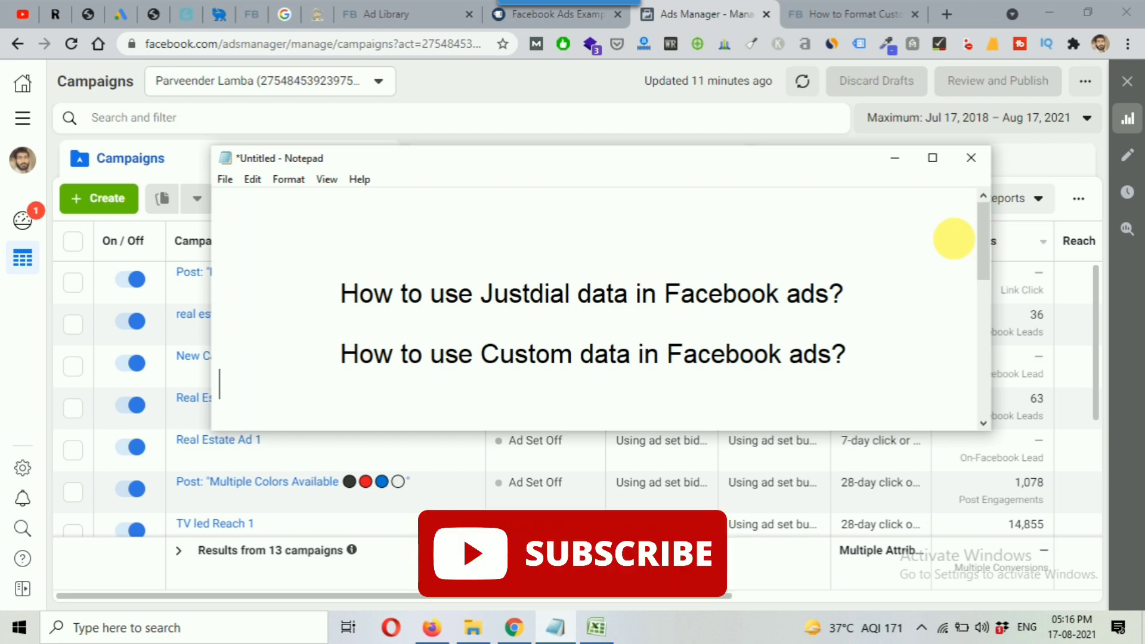
{"action": "left_click", "coordinate": [543, 90]}
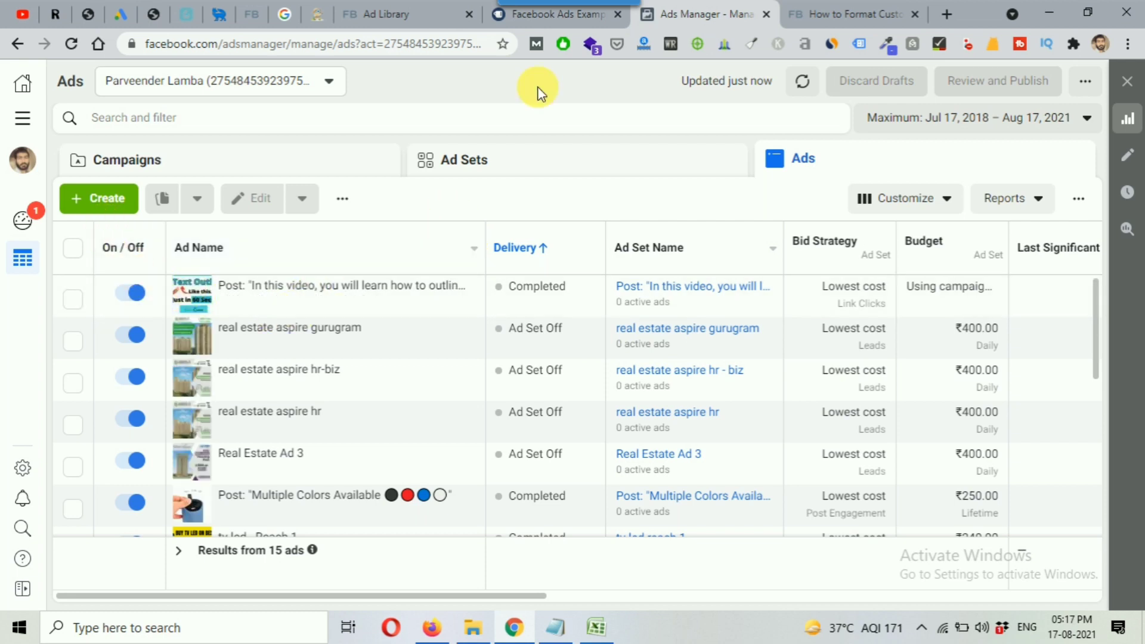
{"action": "left_click", "coordinate": [23, 121]}
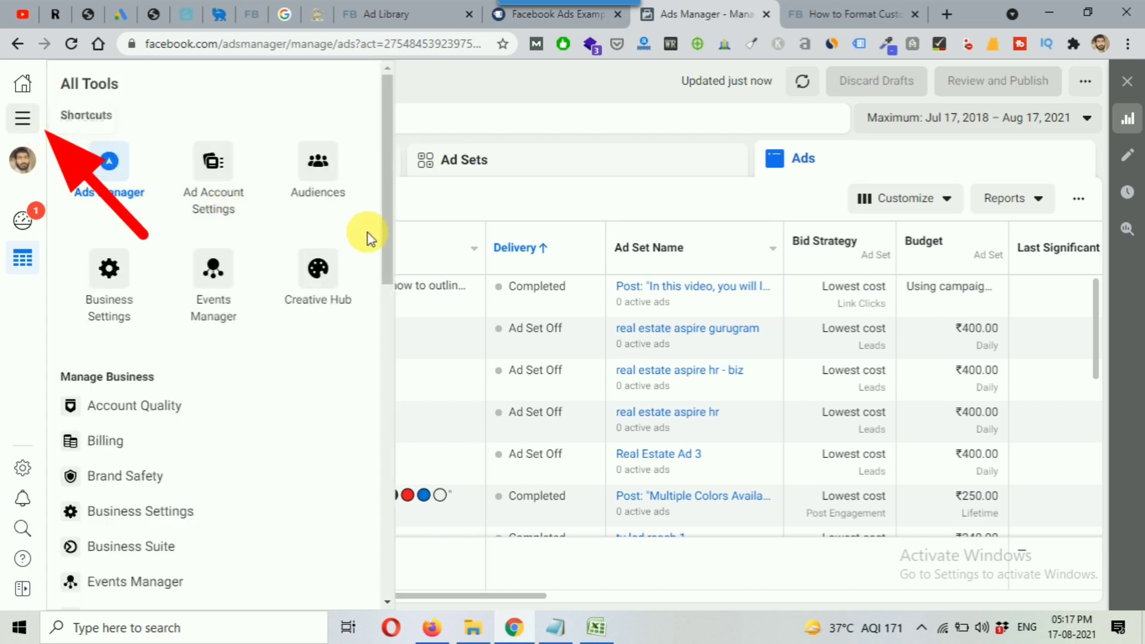
{"action": "left_click", "coordinate": [325, 182]}
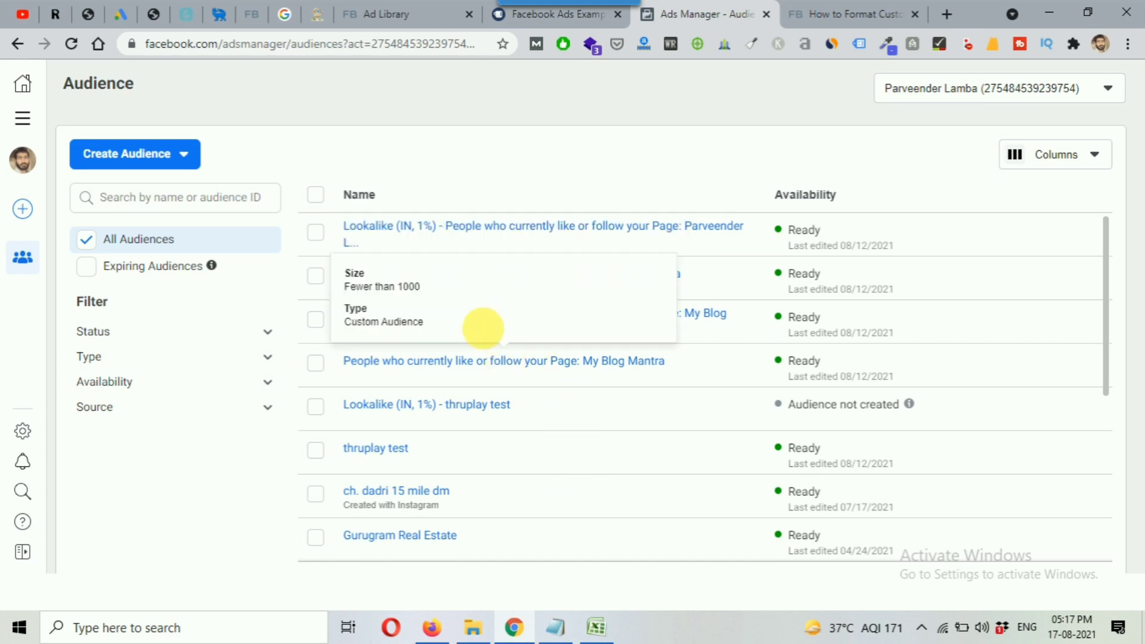
- Try to start a custom audience from a customer list in the current personal ad account
{"action": "left_click", "coordinate": [175, 158]}
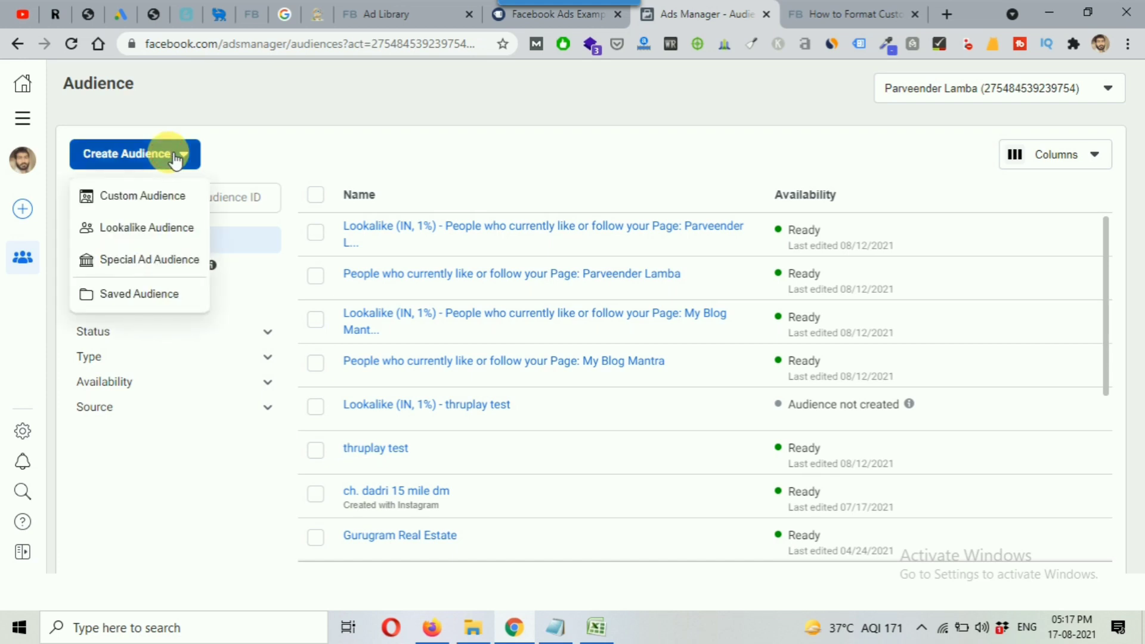
{"action": "left_click", "coordinate": [132, 202]}
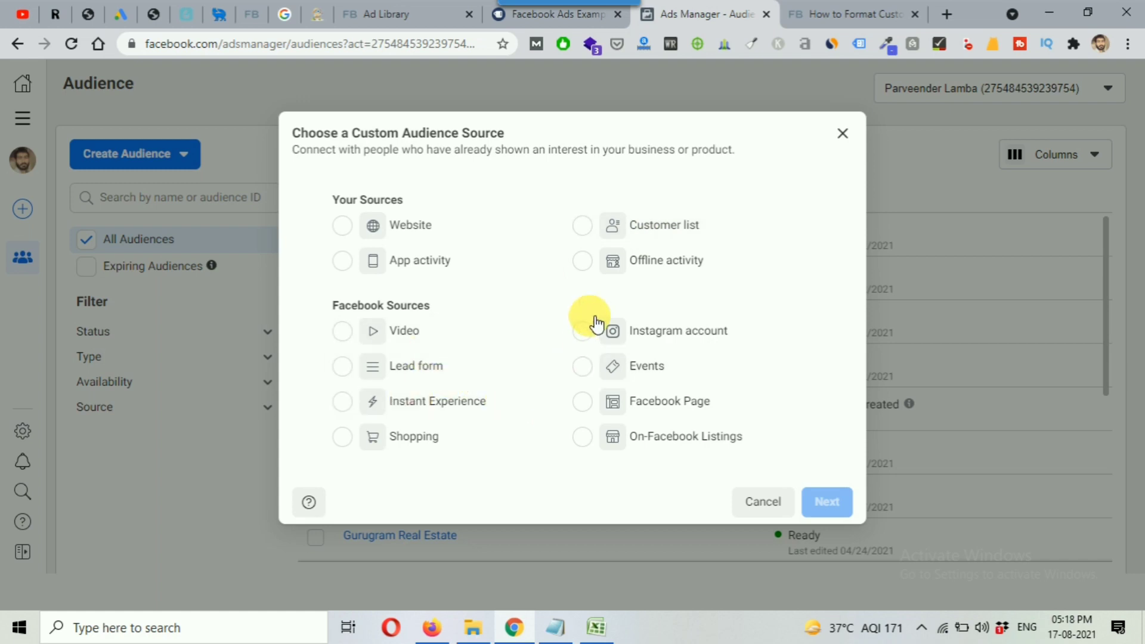
{"action": "left_click", "coordinate": [664, 233]}
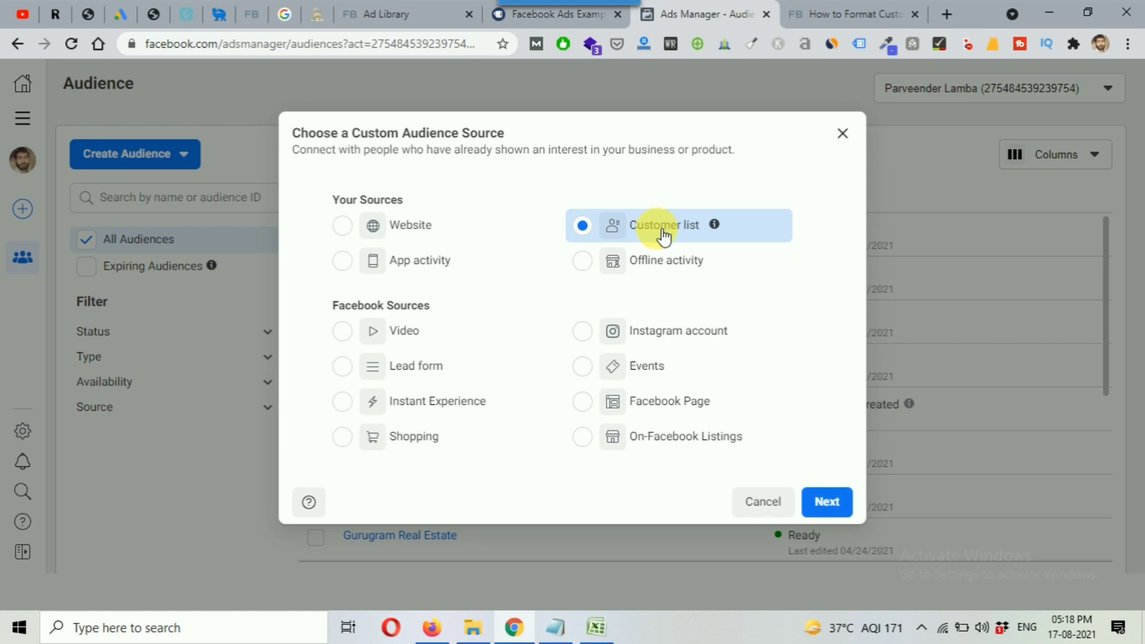
{"action": "left_click", "coordinate": [823, 503]}
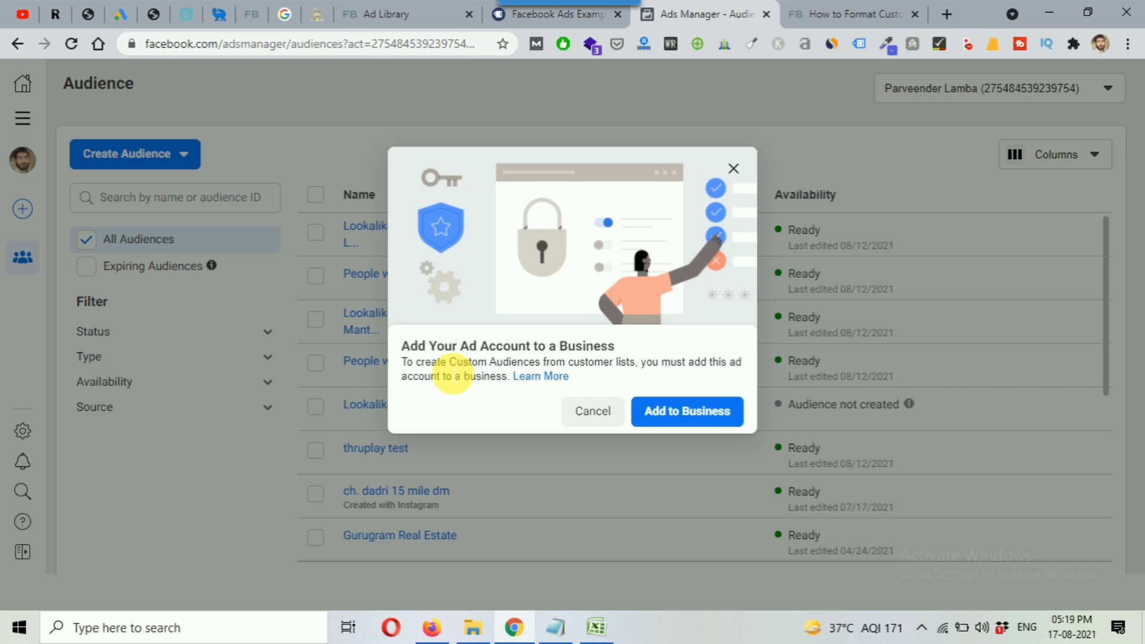
{"action": "left_click", "coordinate": [734, 167]}
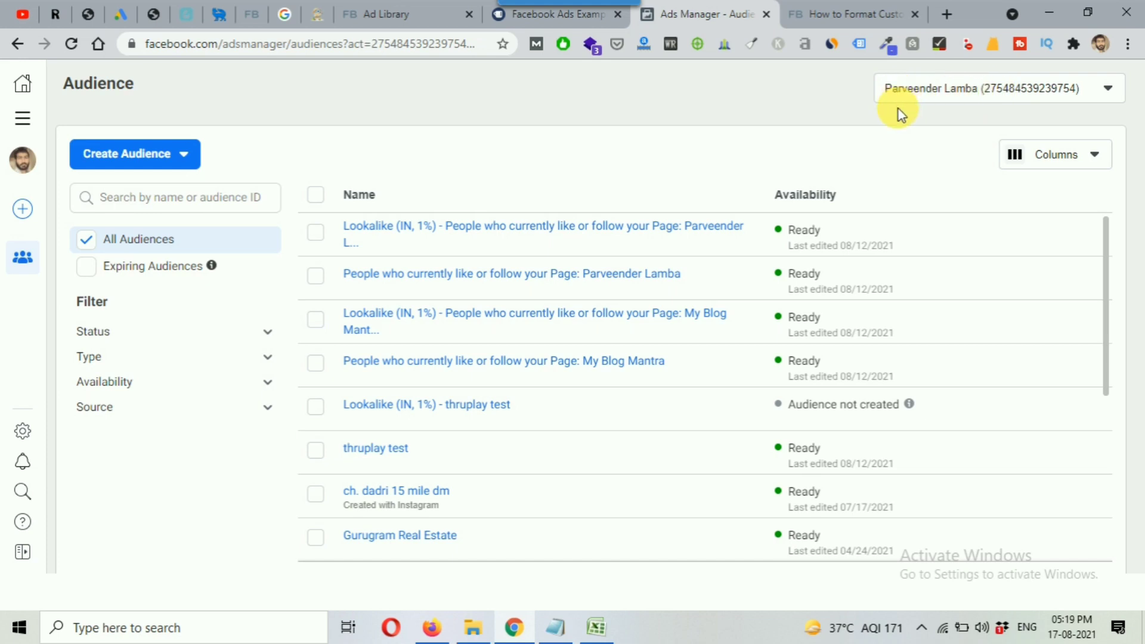
- Expand the full list of ad accounts and switch to the My Blog Mantra ad account
{"action": "left_click", "coordinate": [957, 94]}
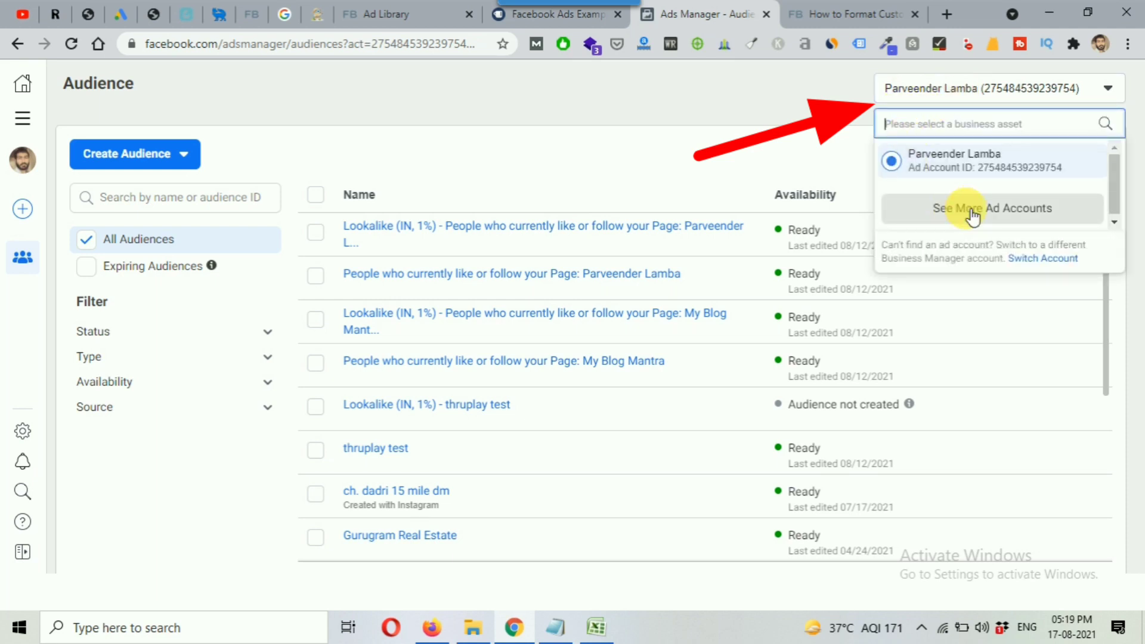
{"action": "left_click", "coordinate": [972, 210]}
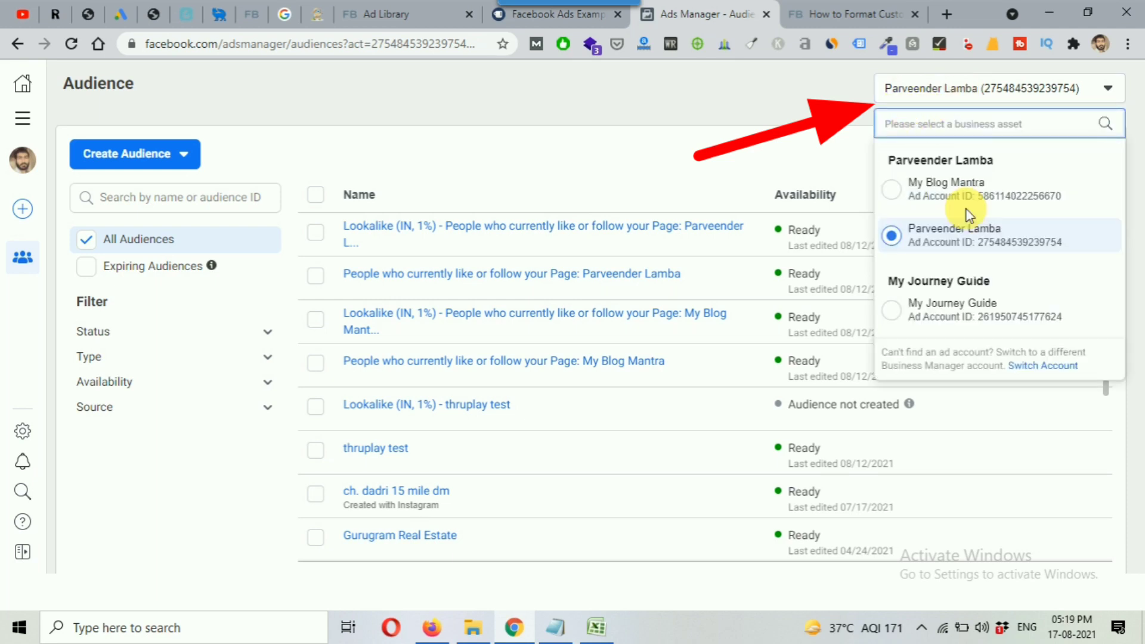
{"action": "left_click", "coordinate": [939, 194]}
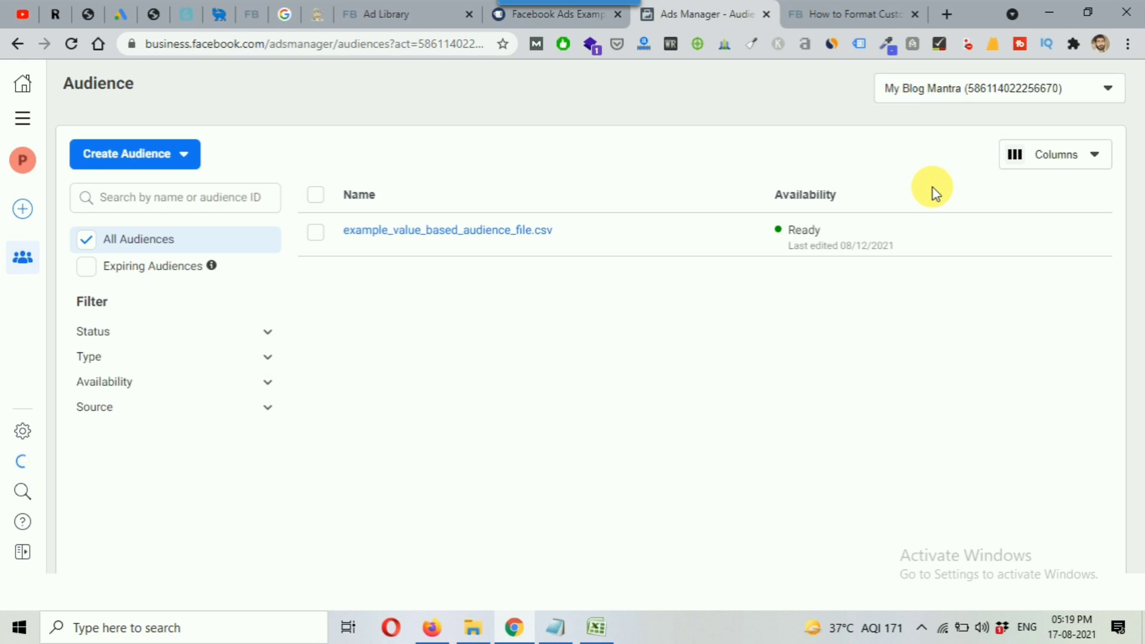
- Start a new custom audience with Customer list as its source
{"action": "left_click", "coordinate": [170, 160]}
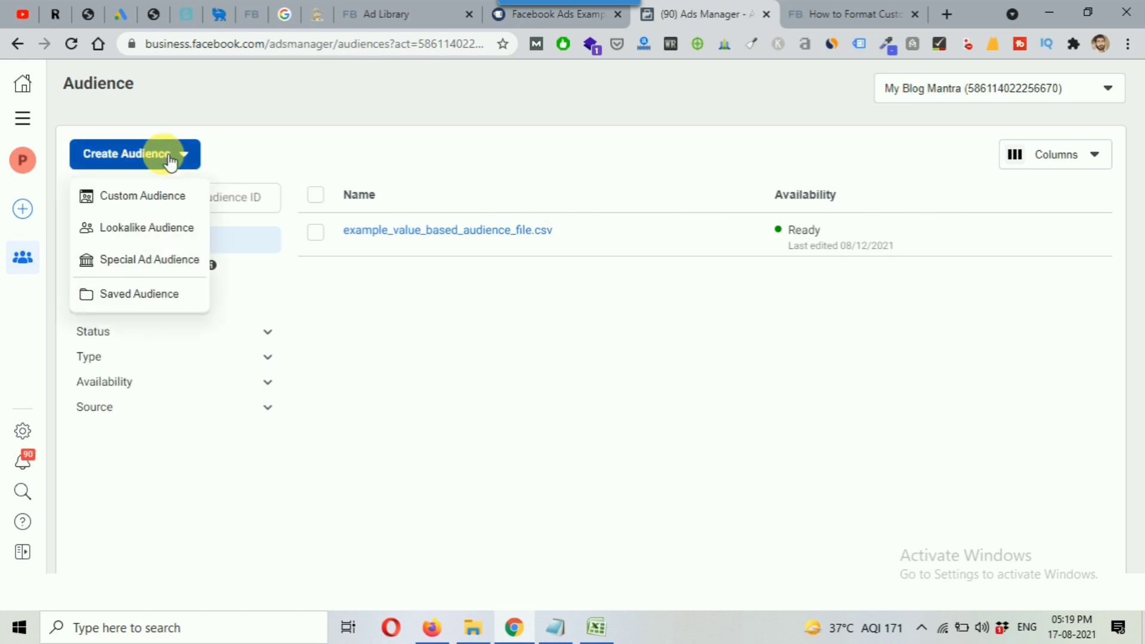
{"action": "left_click", "coordinate": [158, 198]}
{"action": "left_click", "coordinate": [686, 226]}
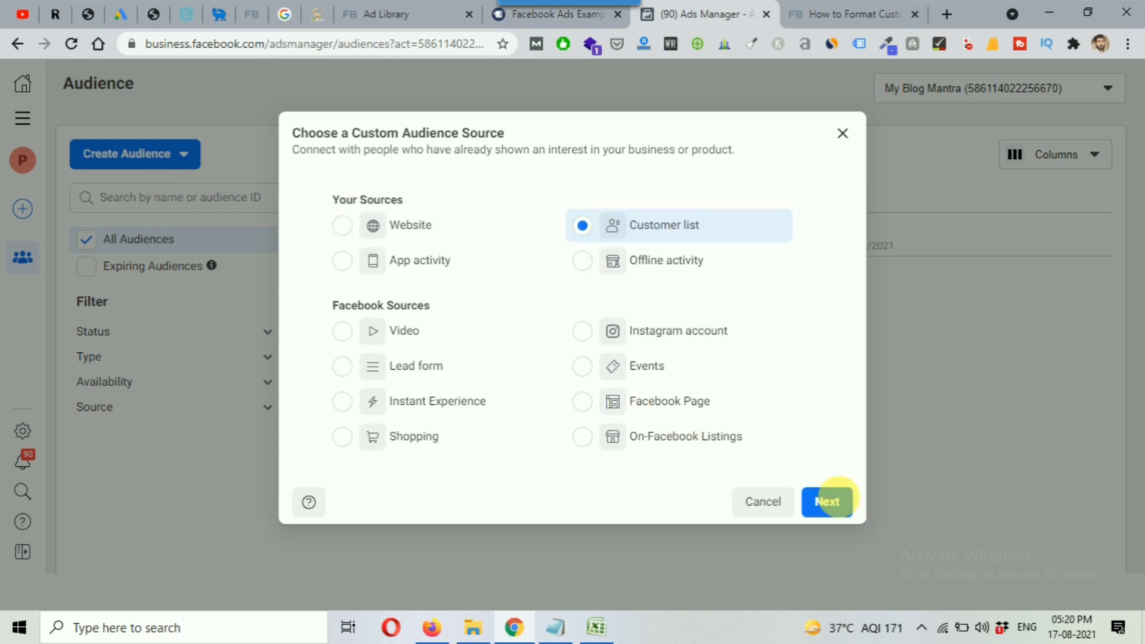
{"action": "left_click", "coordinate": [834, 503]}
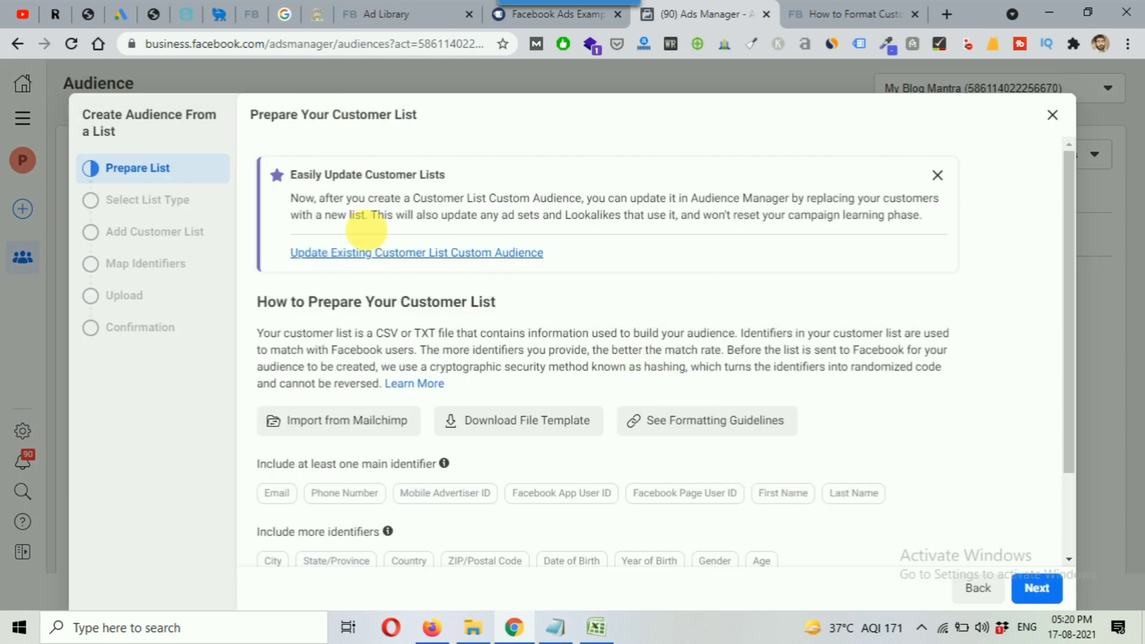
- Download the customer list file template to the videos folder as example_audience_file.csv, replacing the existing file
{"action": "scroll", "coordinate": [608, 256], "scroll_direction": "down", "scroll_amount": 1}
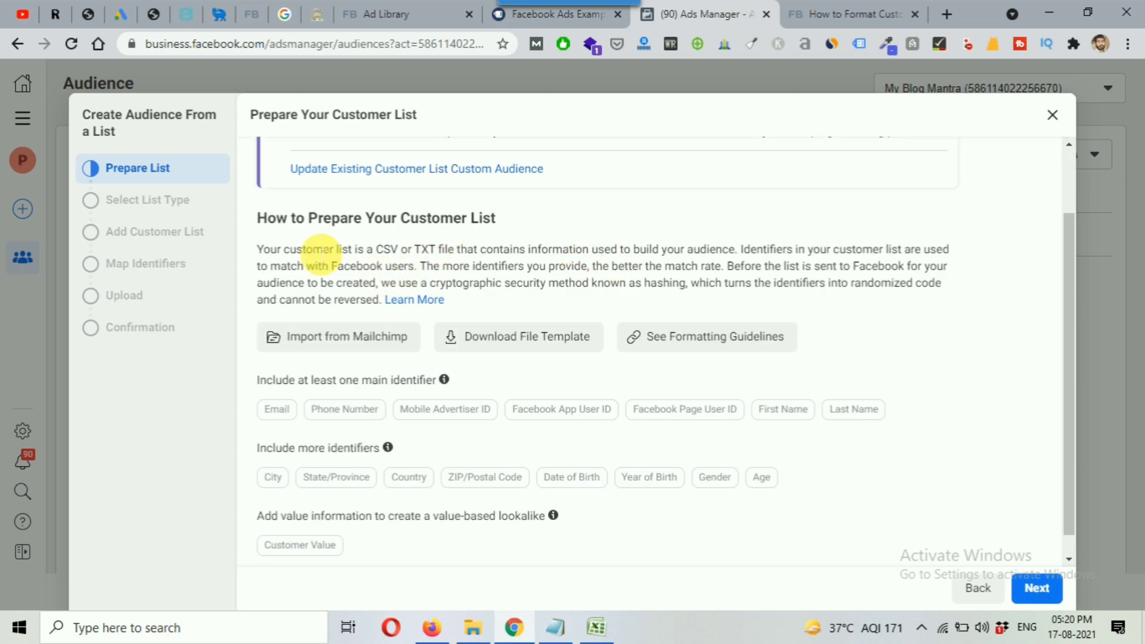
{"action": "left_click_drag", "start_coordinate": [257, 219], "coordinate": [528, 231]}
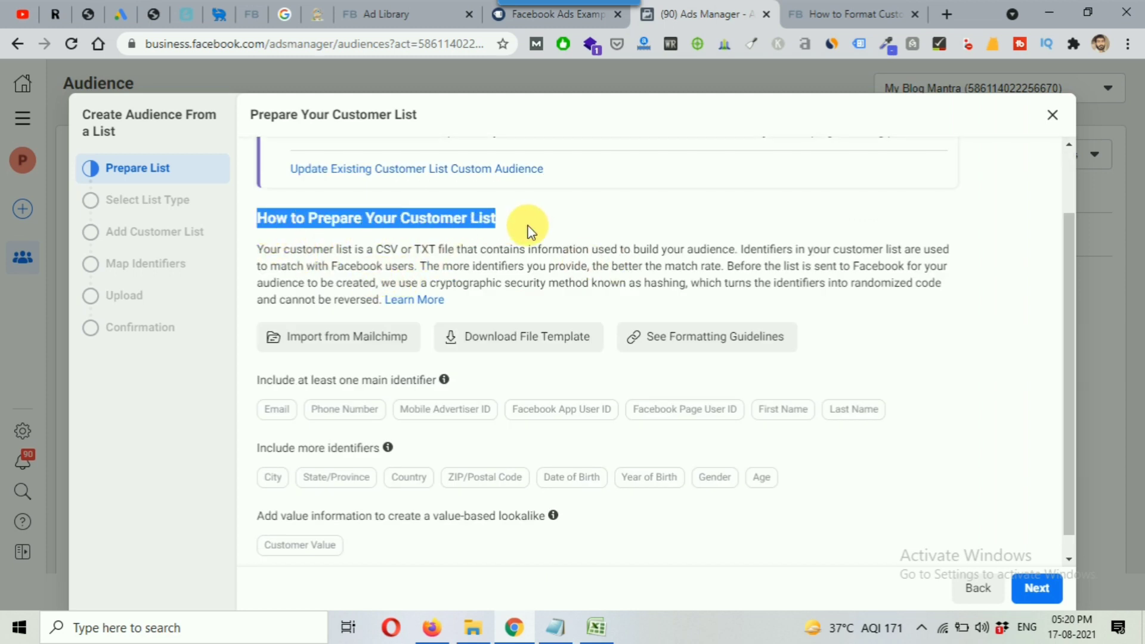
{"action": "scroll", "coordinate": [545, 351], "scroll_direction": "down", "scroll_amount": 1}
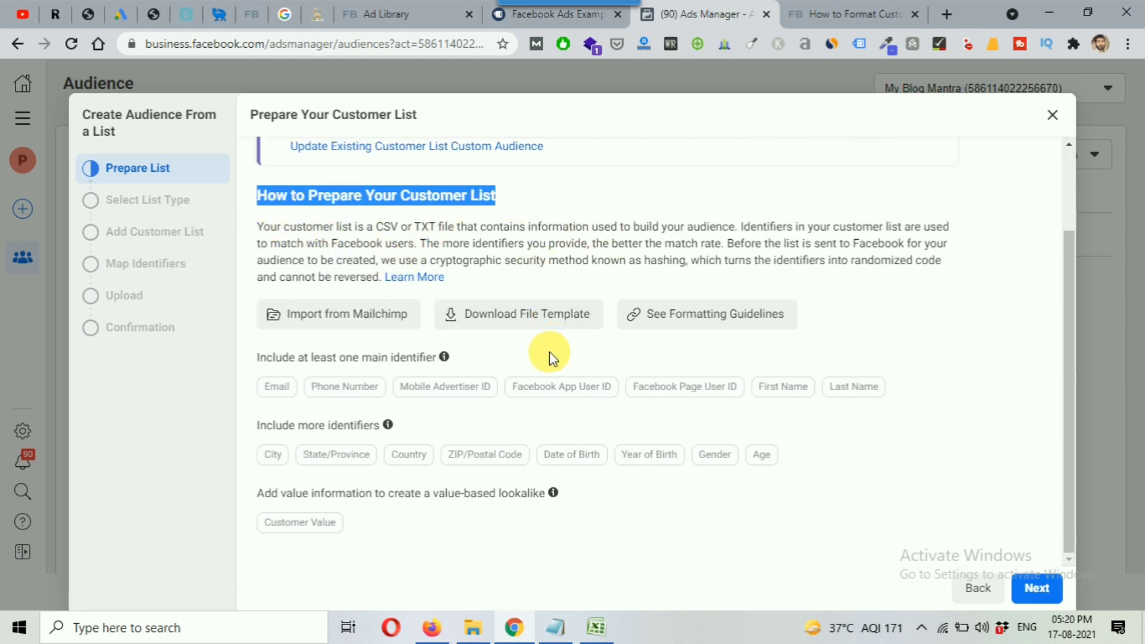
{"action": "left_click", "coordinate": [324, 367]}
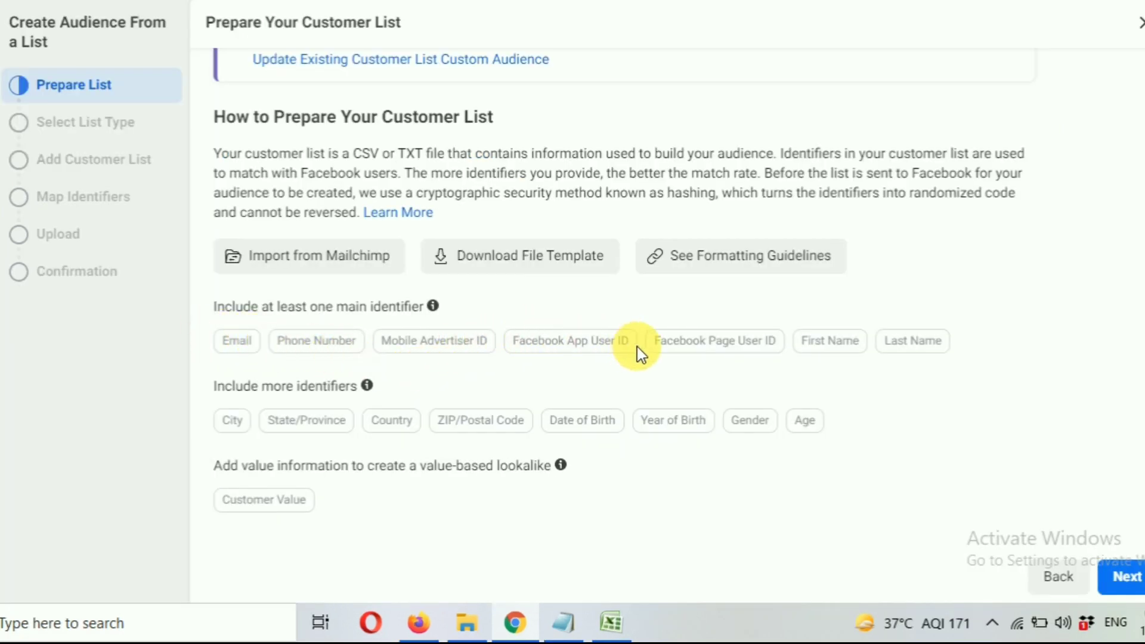
{"action": "left_click", "coordinate": [756, 344]}
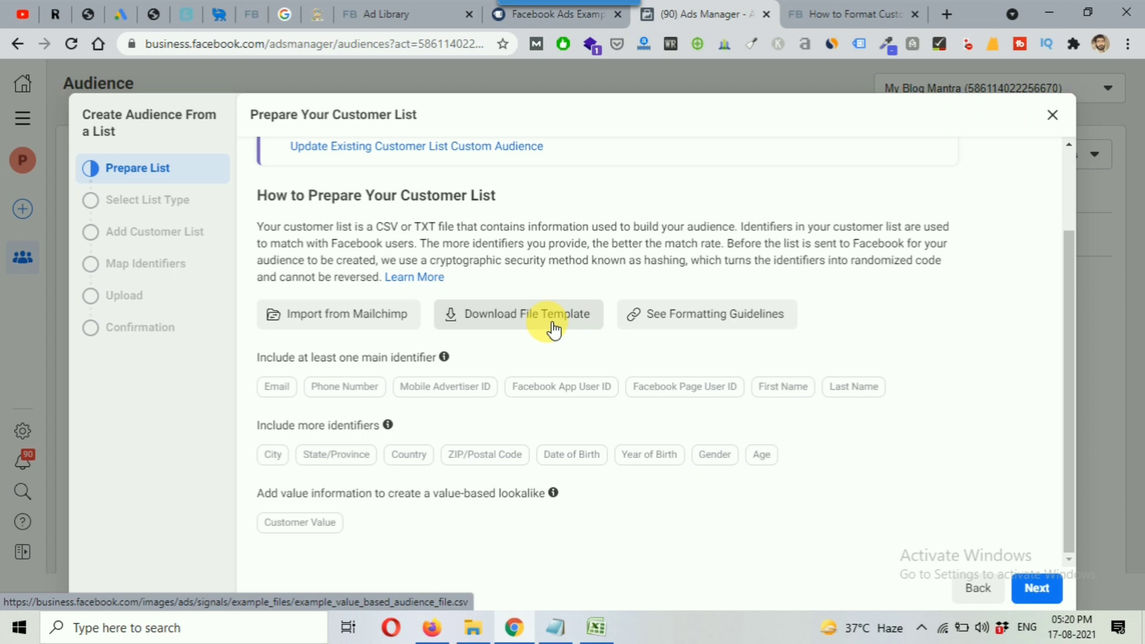
{"action": "left_click", "coordinate": [553, 325]}
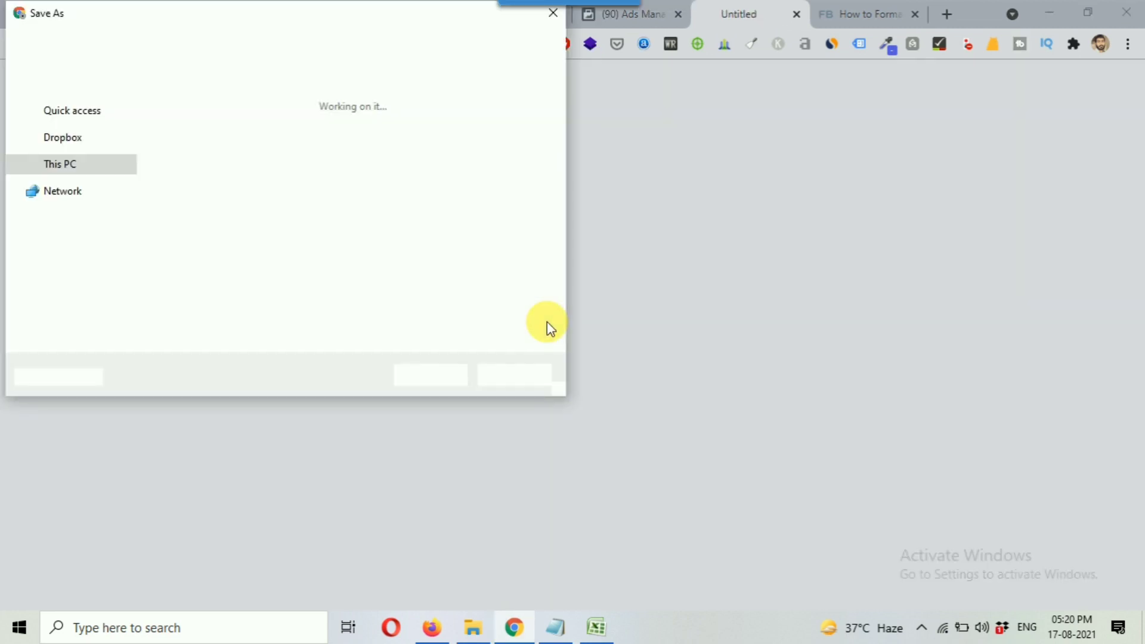
{"action": "left_click", "coordinate": [315, 319]}
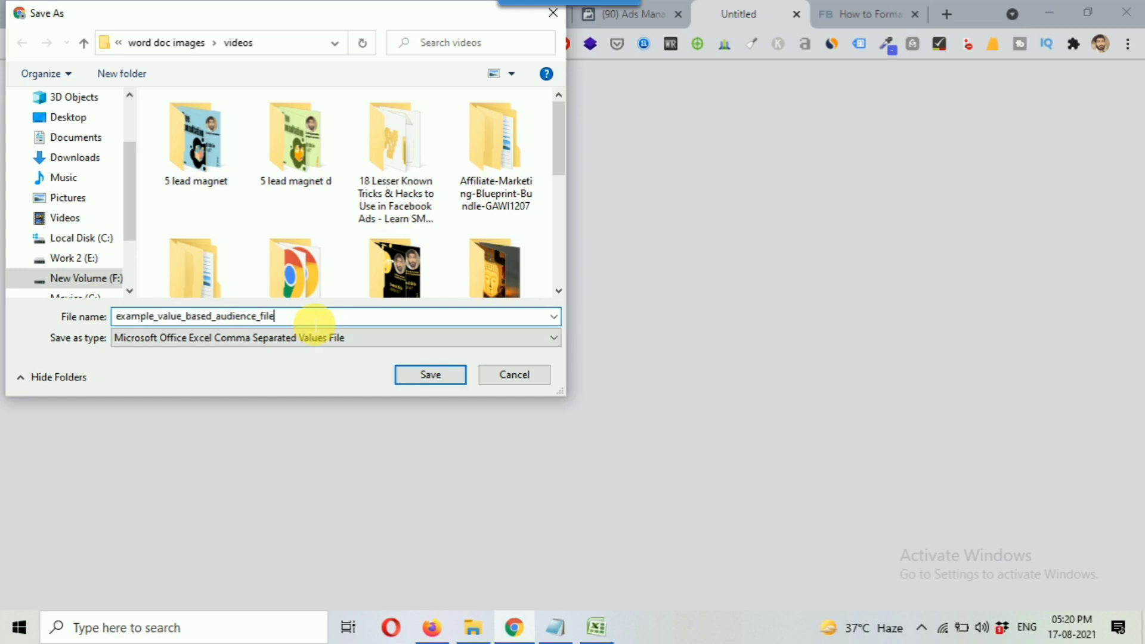
{"action": "key", "text": "BackSpace"}
{"action": "key", "text": "BackSpace"}
{"action": "key", "text": "BackSpace"}
{"action": "key", "text": "BackSpace"}
{"action": "key", "text": "BackSpace"}
{"action": "key", "text": "BackSpace"}
{"action": "key", "text": "BackSpace"}
{"action": "key", "text": "BackSpace"}
{"action": "key", "text": "BackSpace"}
{"action": "key", "text": "BackSpace"}
{"action": "key", "text": "BackSpace"}
{"action": "key", "text": "BackSpace"}
{"action": "key", "text": "BackSpace"}
{"action": "key", "text": "BackSpace"}
{"action": "key", "text": "BackSpace"}
{"action": "key", "text": "BackSpace"}
{"action": "key", "text": "BackSpace"}
{"action": "key", "text": "BackSpace"}
{"action": "key", "text": "BackSpace"}
{"action": "key", "text": "BackSpace"}
{"action": "key", "text": "BackSpace"}
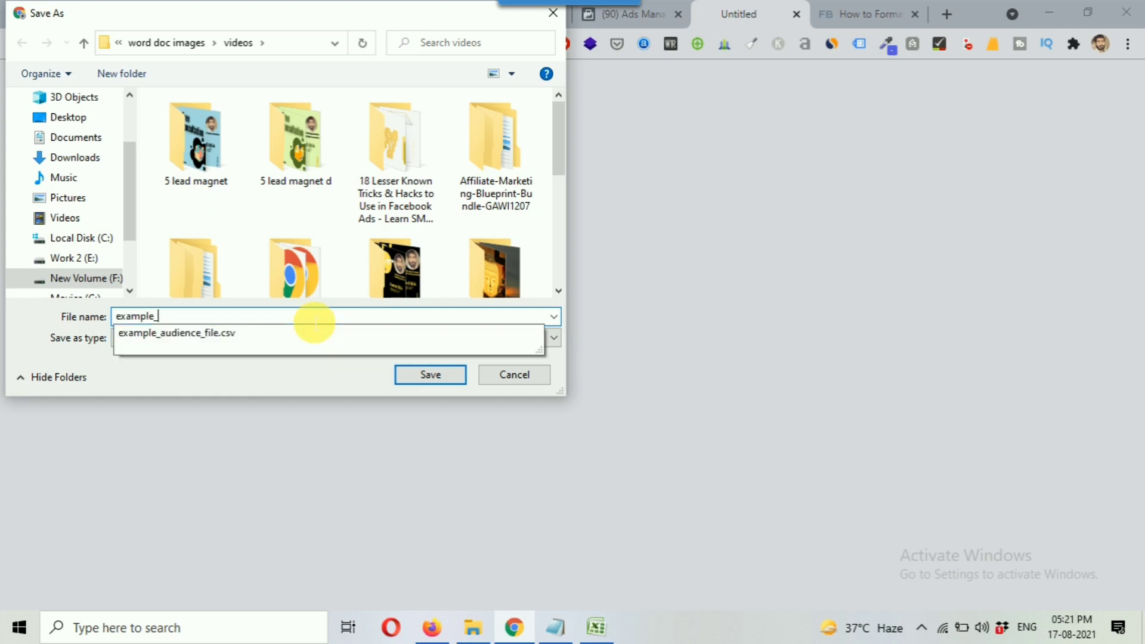
{"action": "left_click", "coordinate": [150, 335]}
{"action": "left_click", "coordinate": [429, 379]}
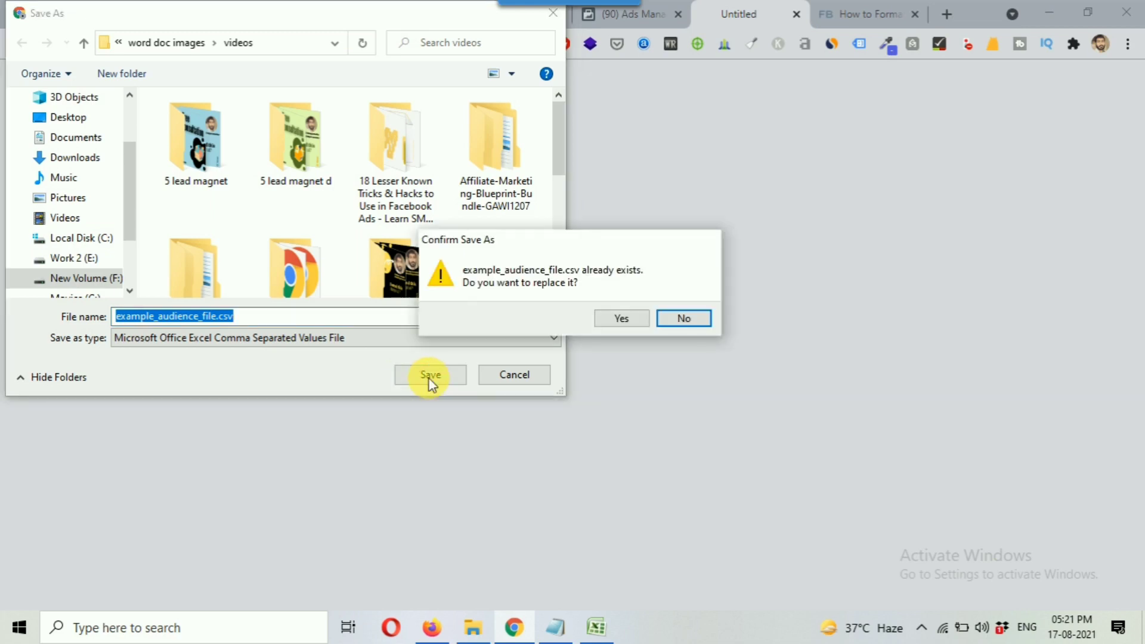
{"action": "left_click", "coordinate": [624, 322]}
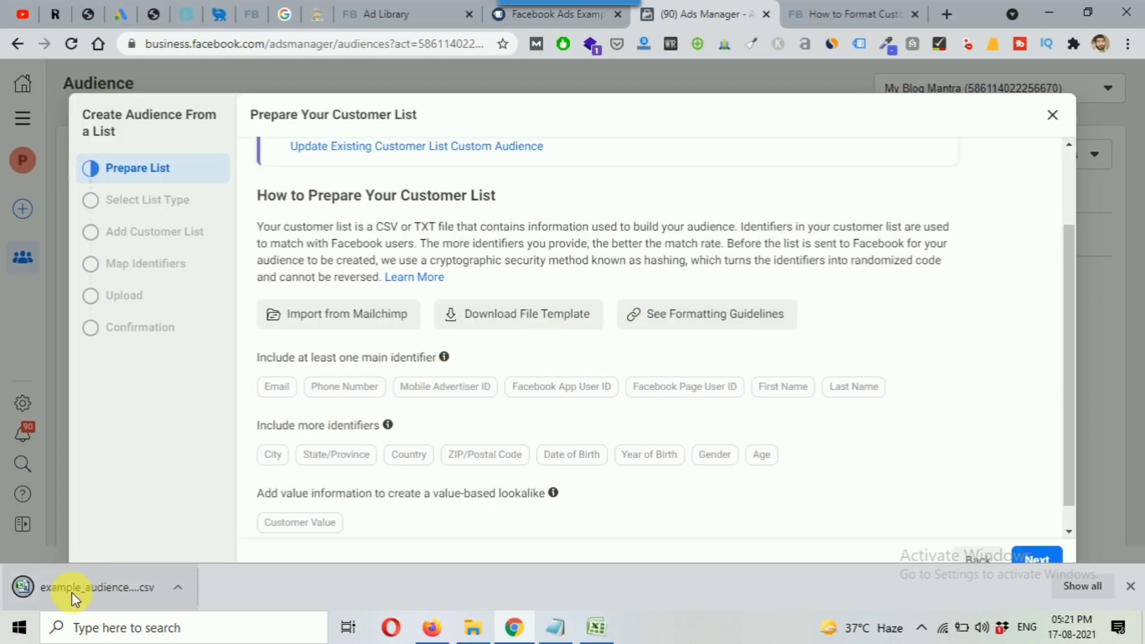
- Open the downloaded example_audience_file.csv template and bring it up in Excel
{"action": "left_click", "coordinate": [120, 593]}
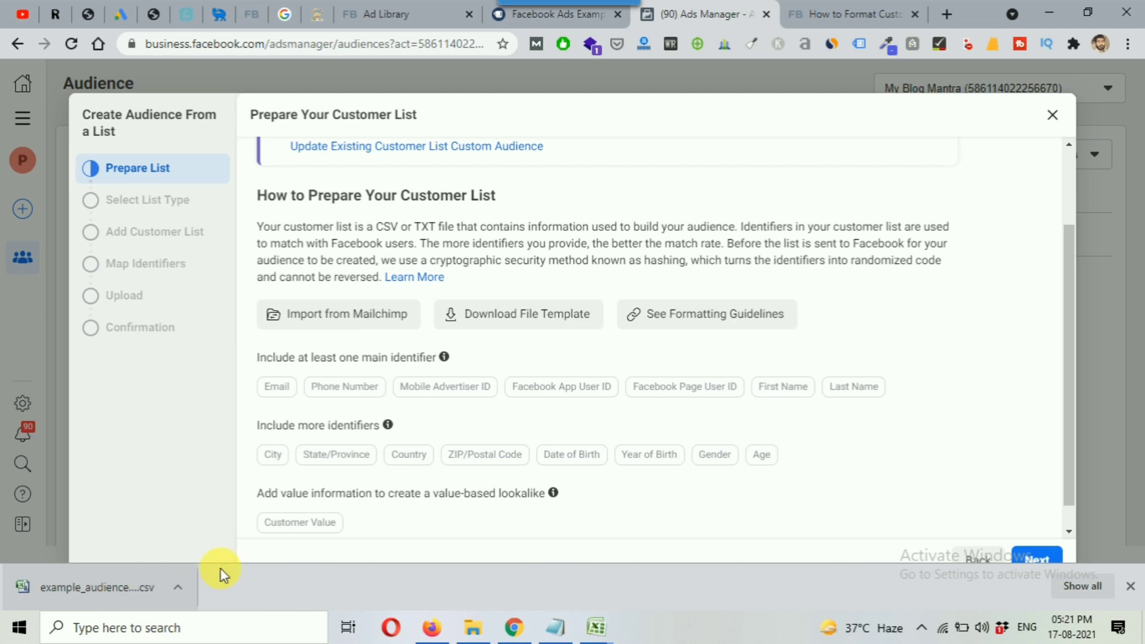
{"action": "mouse_move", "coordinate": [604, 635]}
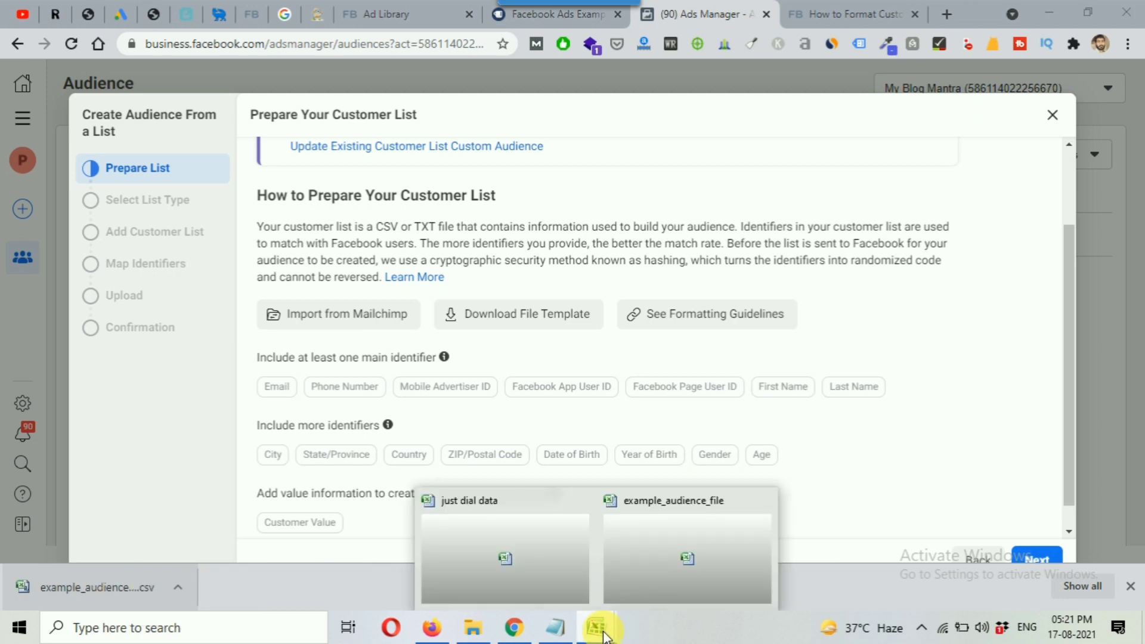
{"action": "left_click", "coordinate": [664, 564]}
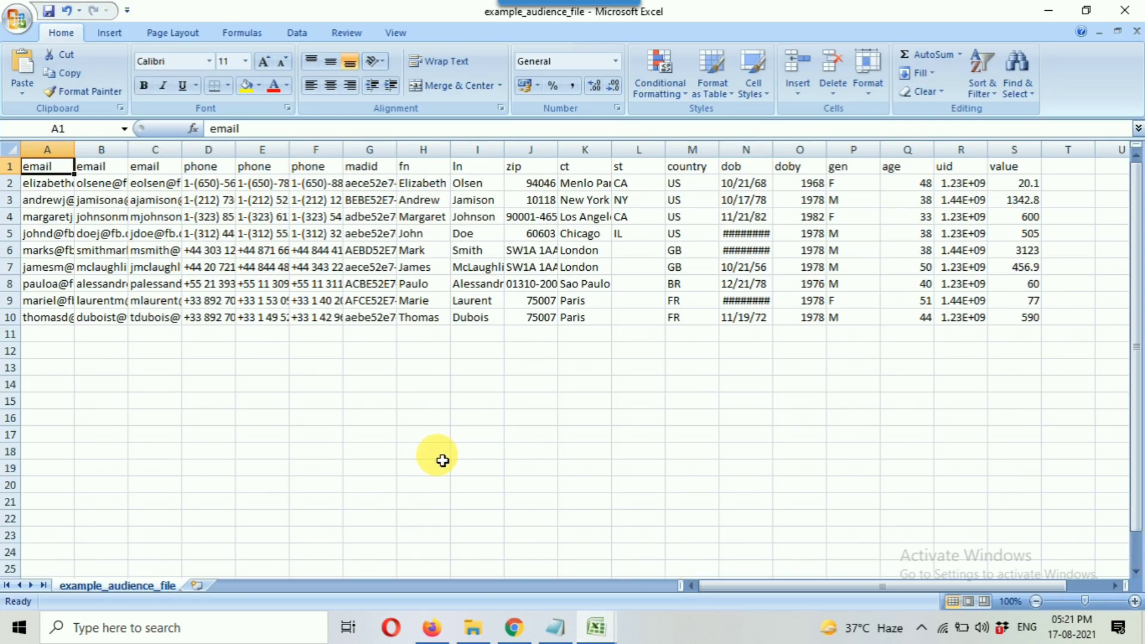
- Switch back to Chrome and open the customer list formatting guidelines in a new tab
{"action": "left_click", "coordinate": [514, 627]}
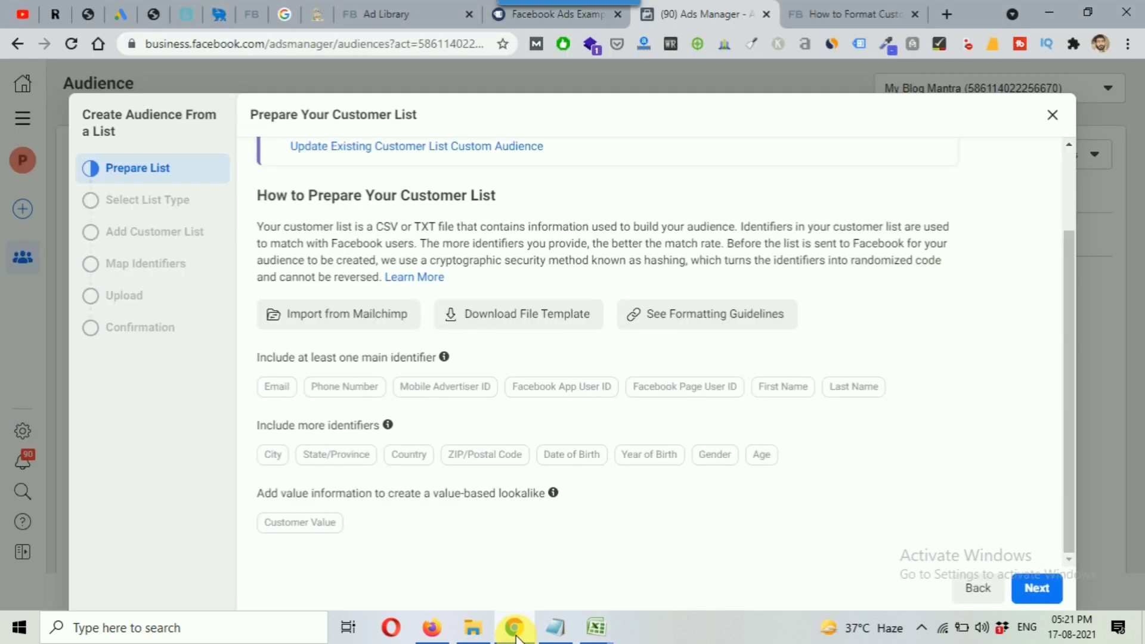
{"action": "right_click", "coordinate": [758, 323]}
{"action": "left_click", "coordinate": [841, 328]}
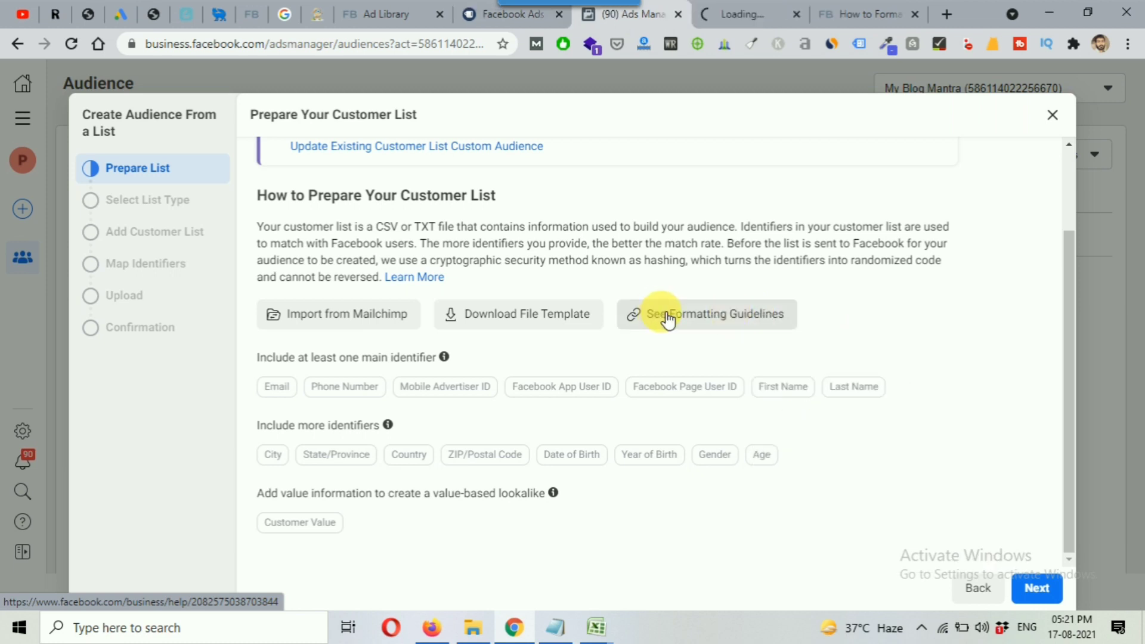
{"action": "left_click", "coordinate": [736, 18]}
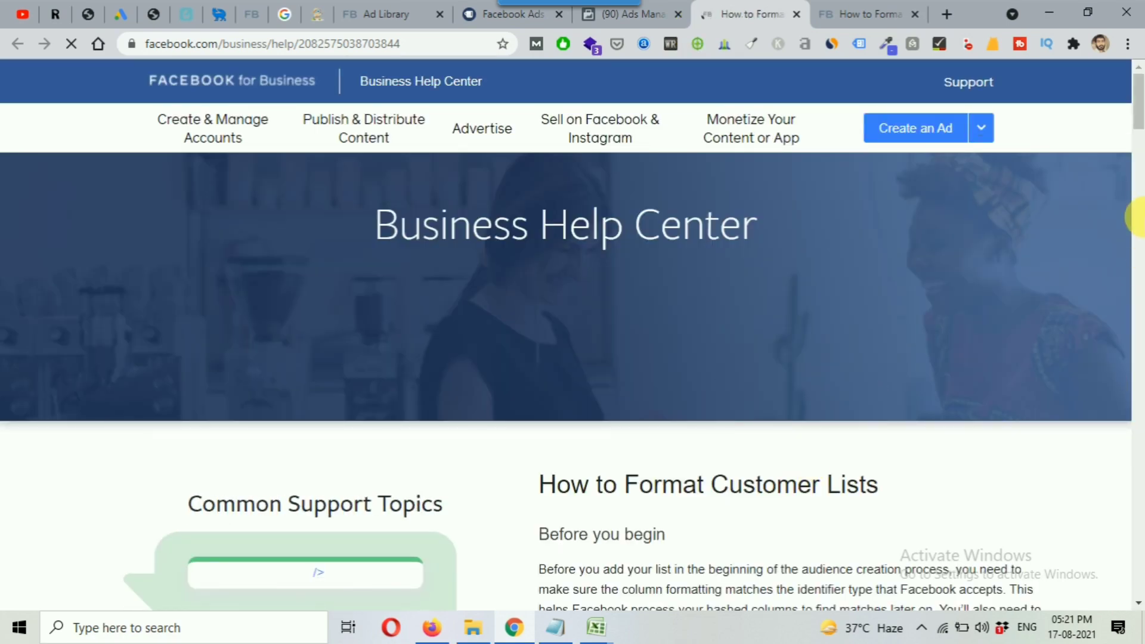
- Examine the email row of the Main Identifiers table, including its column header and example formats
{"action": "left_click_drag", "start_coordinate": [1138, 115], "coordinate": [1137, 185]}
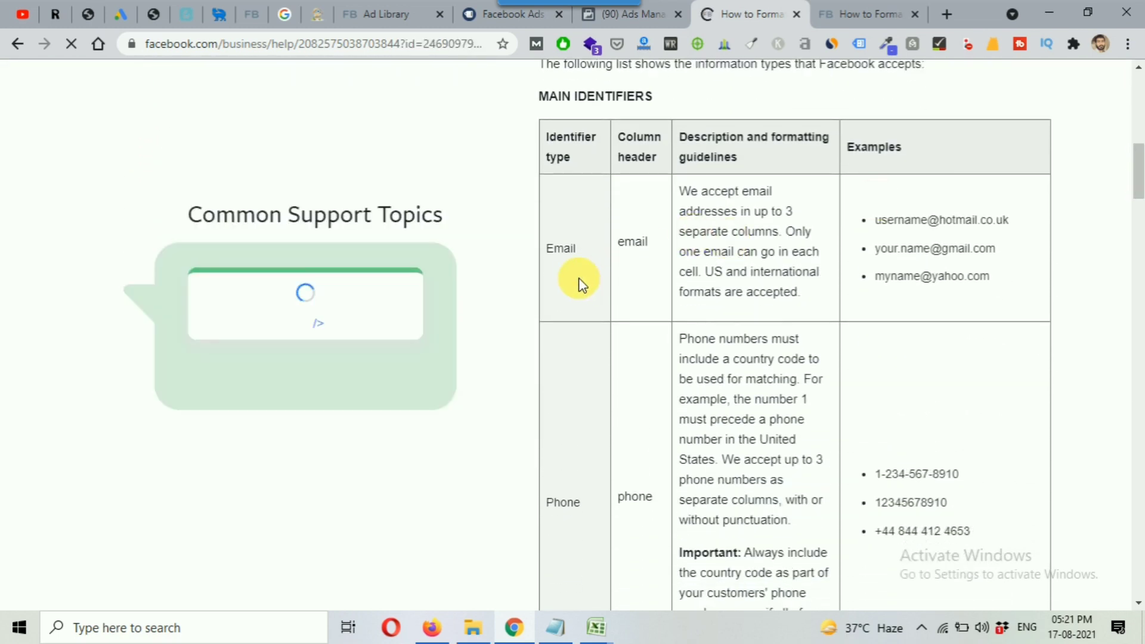
{"action": "left_click", "coordinate": [626, 141]}
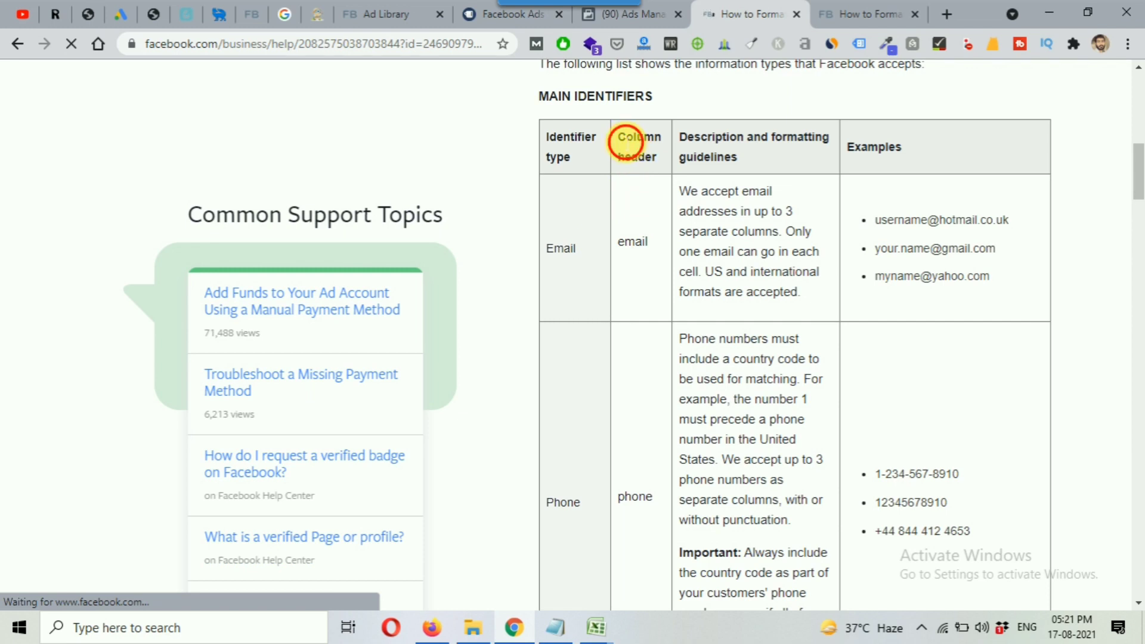
{"action": "left_click_drag", "start_coordinate": [626, 141], "coordinate": [660, 169]}
{"action": "left_click_drag", "start_coordinate": [619, 241], "coordinate": [650, 248]}
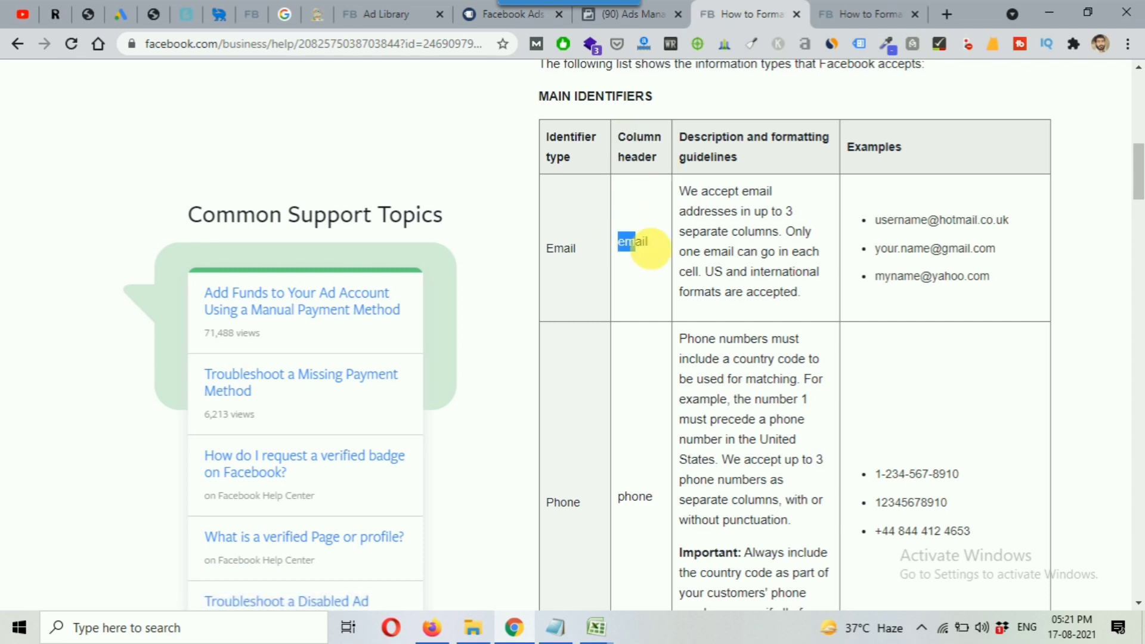
{"action": "left_click_drag", "start_coordinate": [875, 220], "coordinate": [998, 284]}
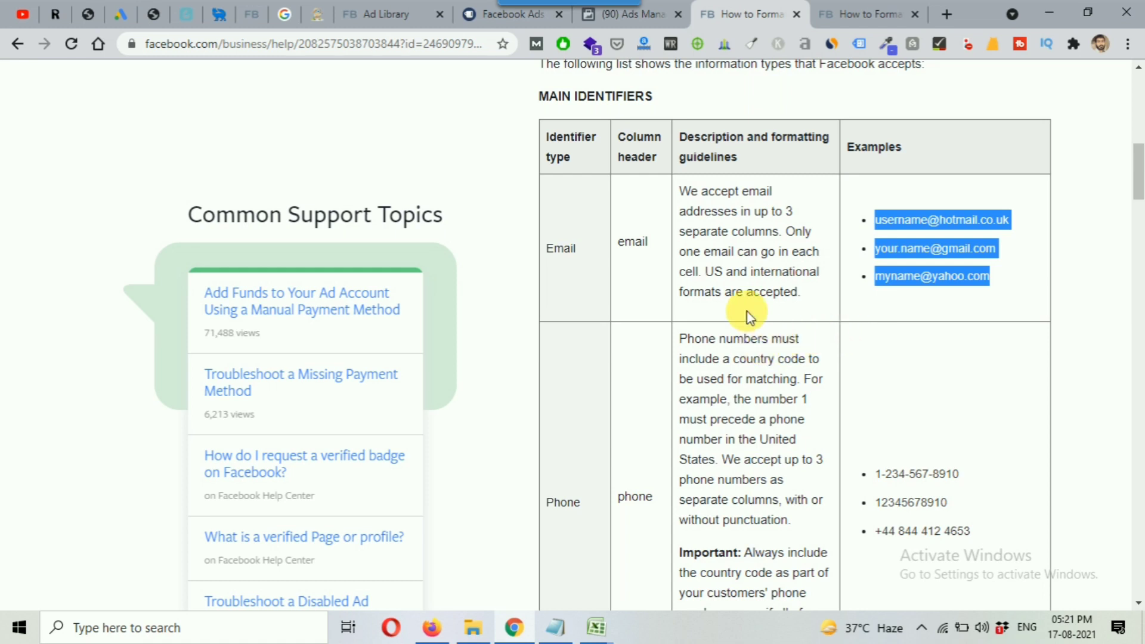
- Switch to example_audience_file in Excel to check its email column headers, and return to the formatting guidelines in Chrome
{"action": "left_click", "coordinate": [596, 627]}
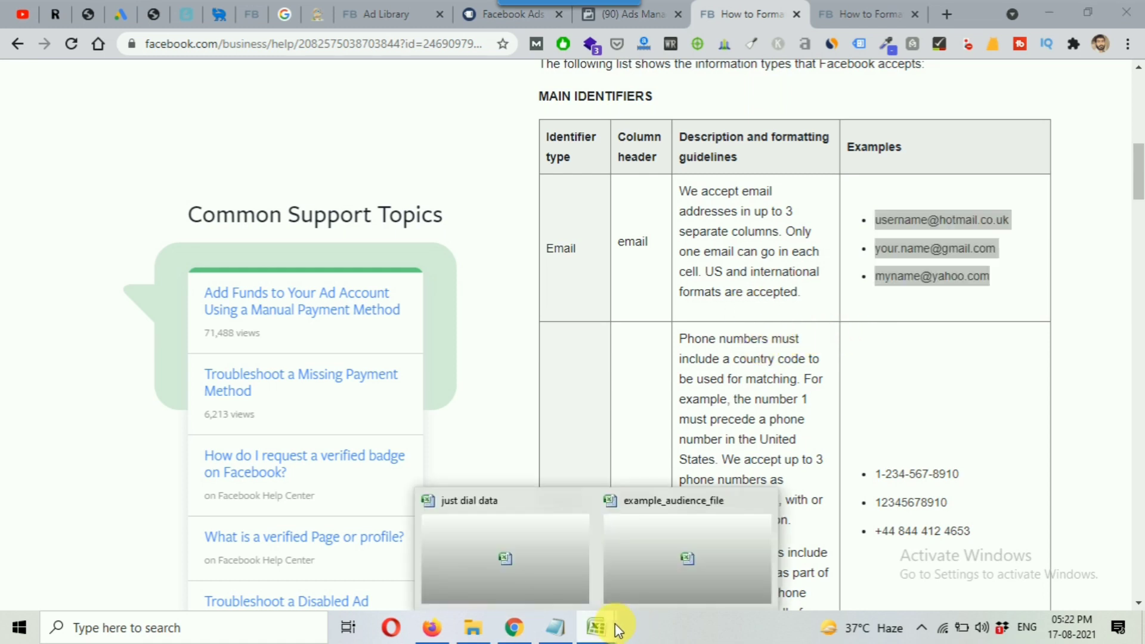
{"action": "left_click", "coordinate": [668, 592]}
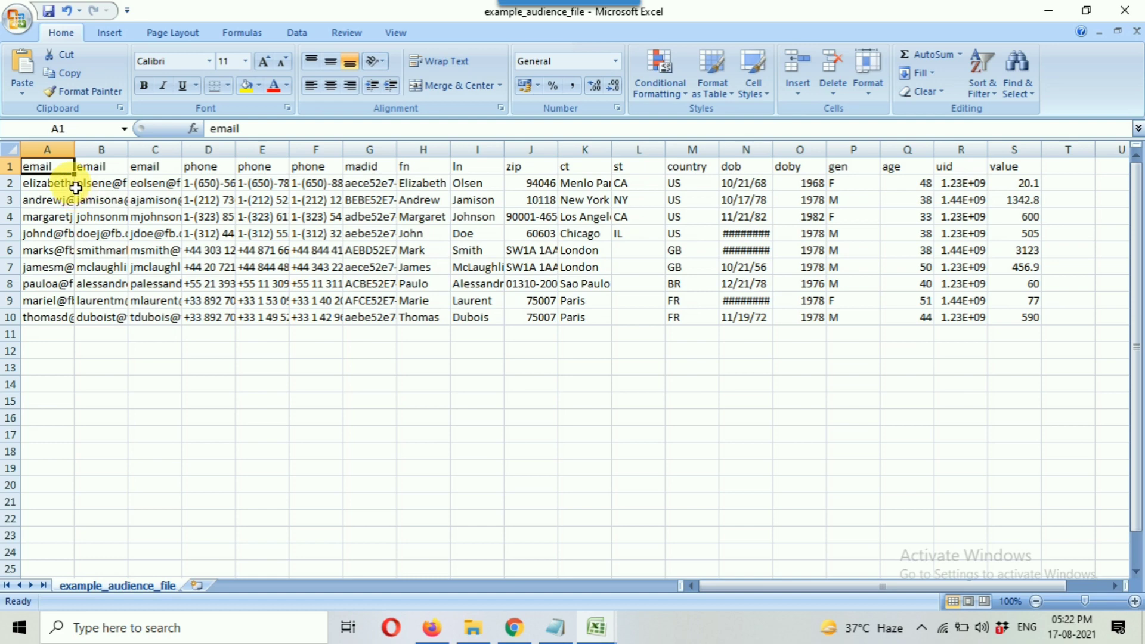
{"action": "left_click", "coordinate": [515, 628]}
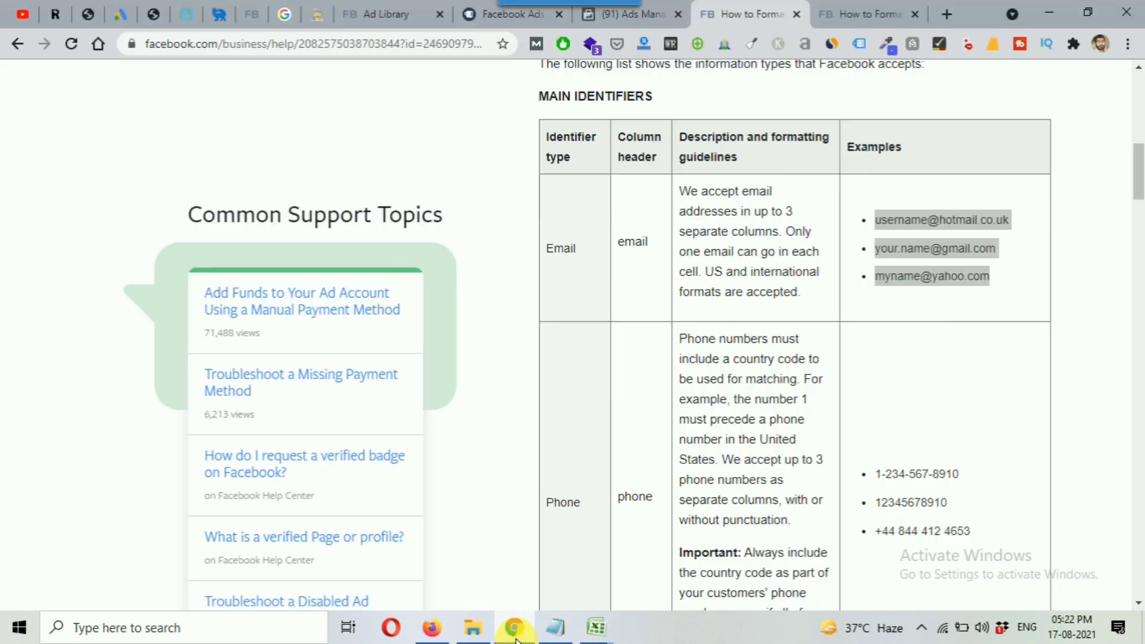
- Examine the phone row of the Main Identifiers table, including its column header, example formats and leading country codes
{"action": "scroll", "coordinate": [752, 382], "scroll_direction": "down", "scroll_amount": 1}
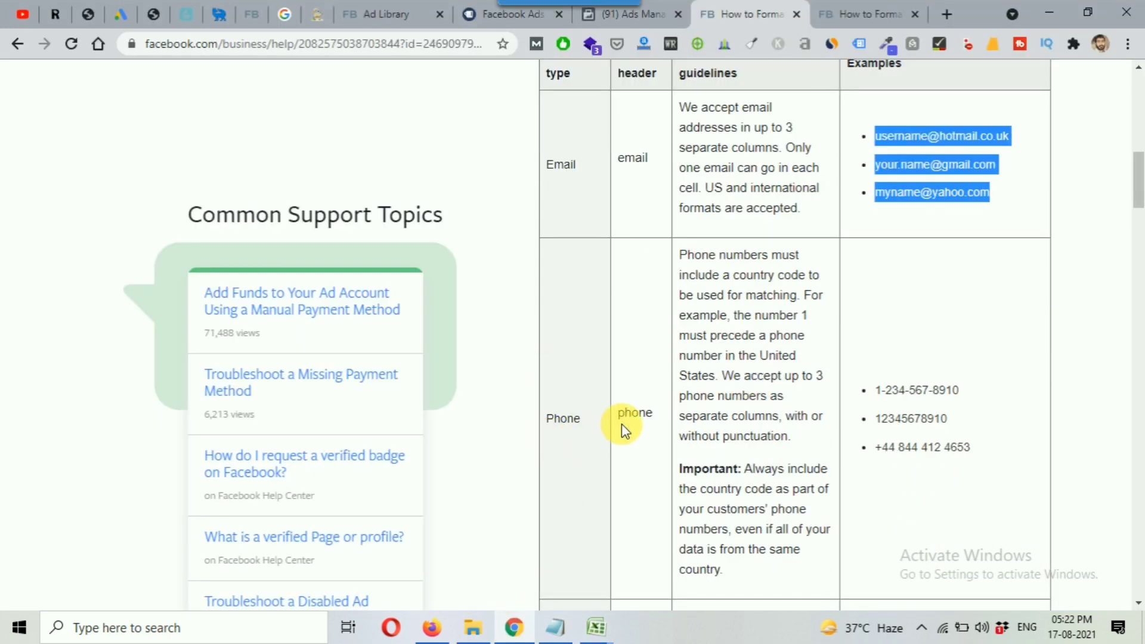
{"action": "left_click_drag", "start_coordinate": [617, 418], "coordinate": [652, 417]}
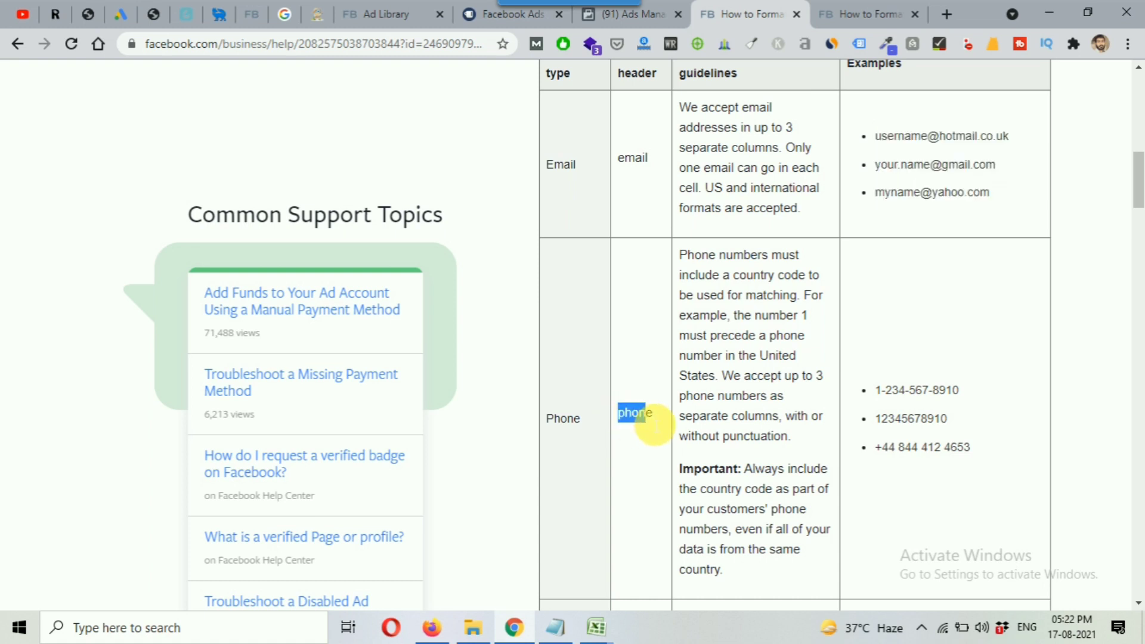
{"action": "scroll", "coordinate": [650, 421], "scroll_direction": "down", "scroll_amount": 1}
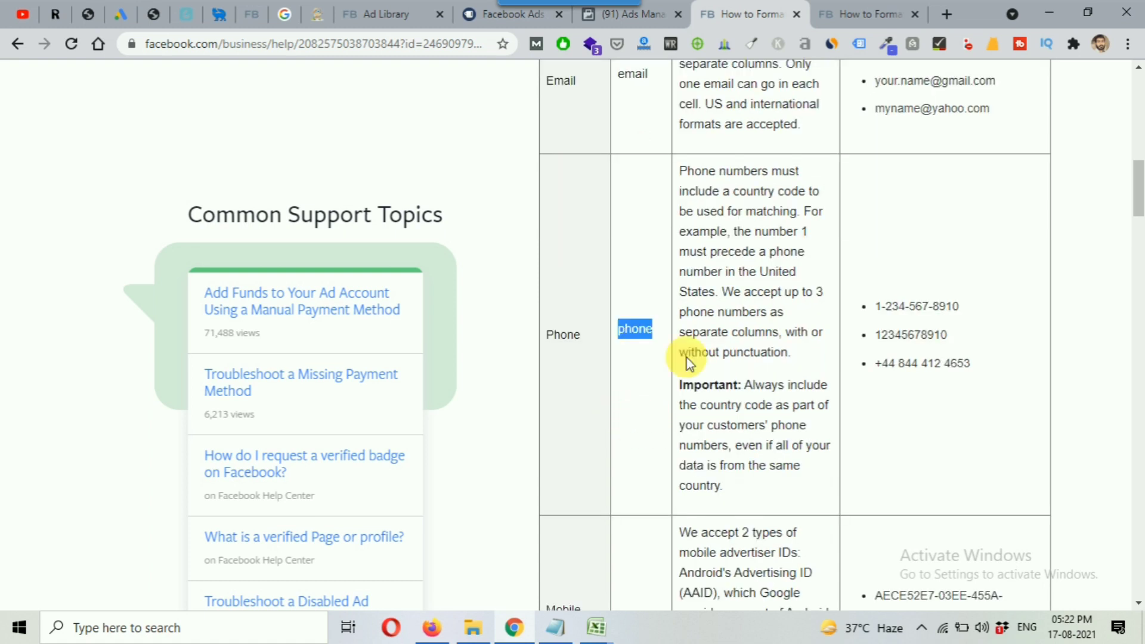
{"action": "left_click_drag", "start_coordinate": [877, 308], "coordinate": [973, 363]}
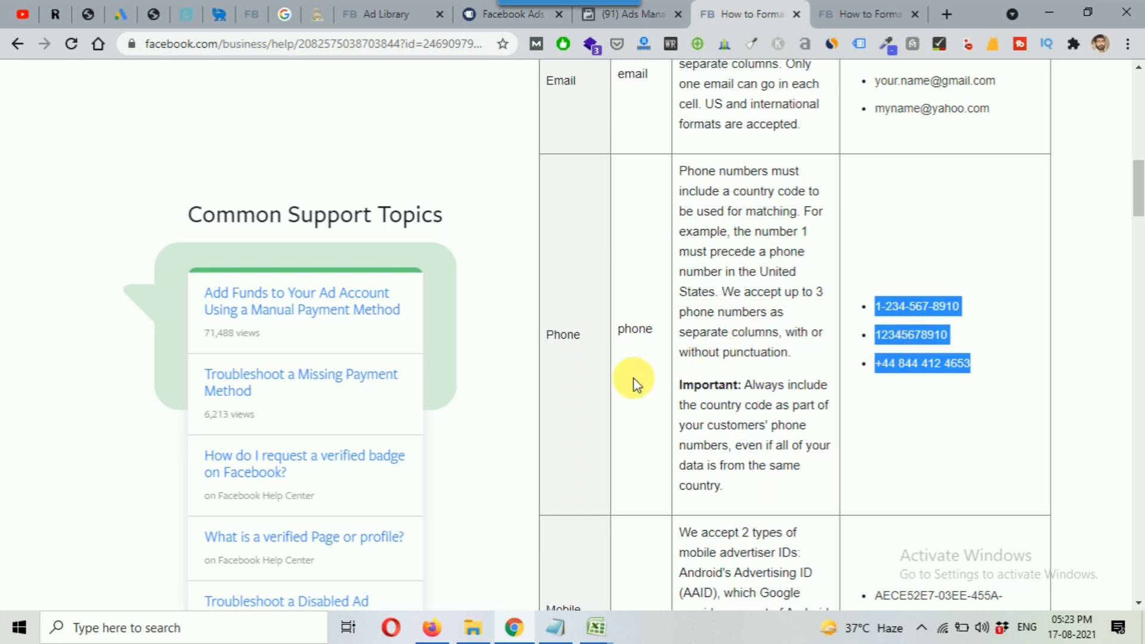
{"action": "left_click", "coordinate": [893, 348]}
{"action": "left_click_drag", "start_coordinate": [875, 335], "coordinate": [949, 337]}
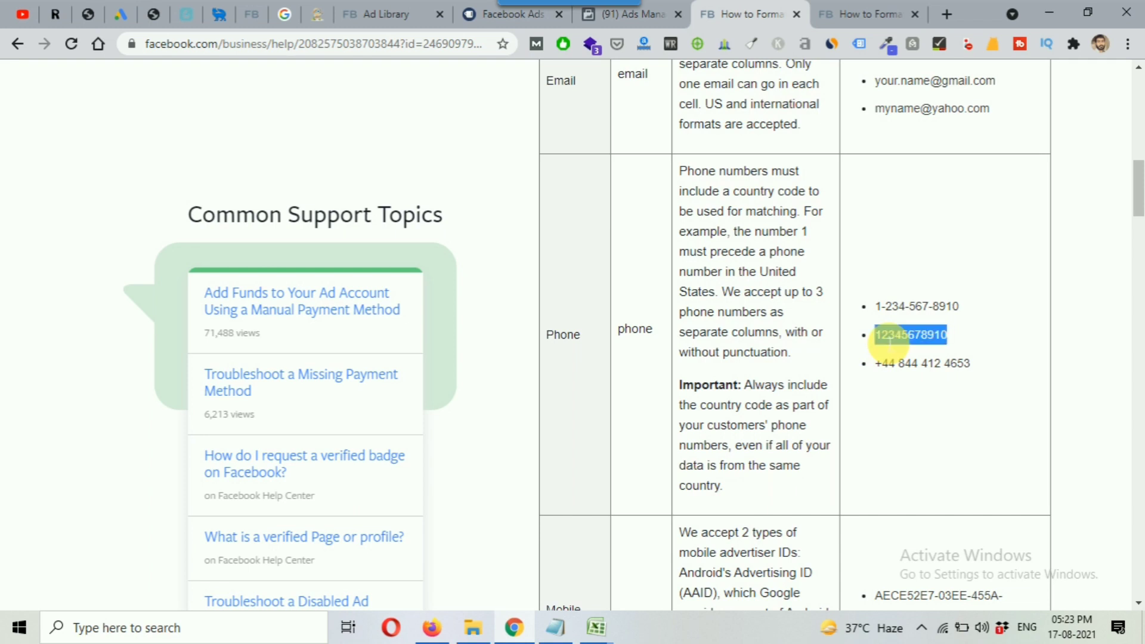
{"action": "left_click", "coordinate": [886, 338]}
{"action": "left_click_drag", "start_coordinate": [882, 335], "coordinate": [874, 345]}
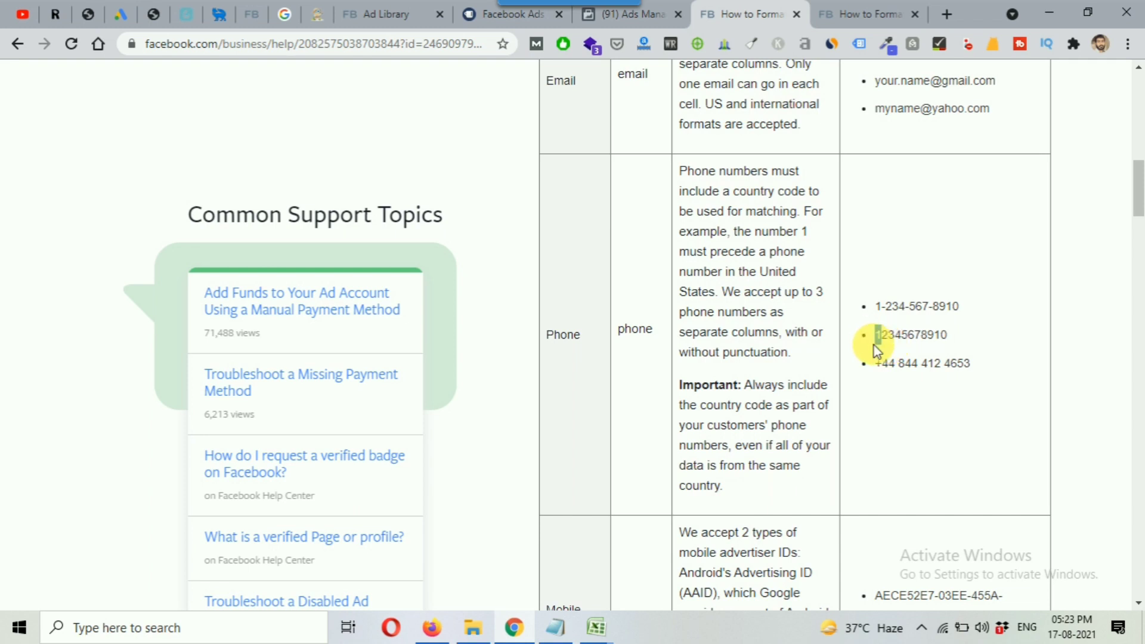
{"action": "left_click_drag", "start_coordinate": [875, 363], "coordinate": [889, 364]}
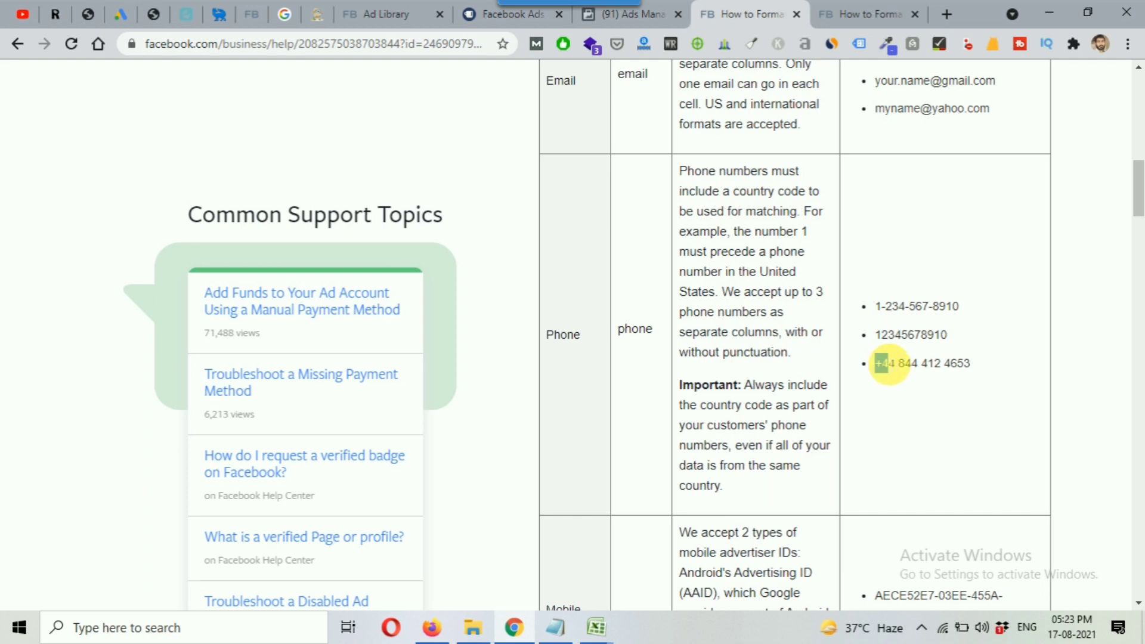
{"action": "left_click_drag", "start_coordinate": [949, 335], "coordinate": [877, 339]}
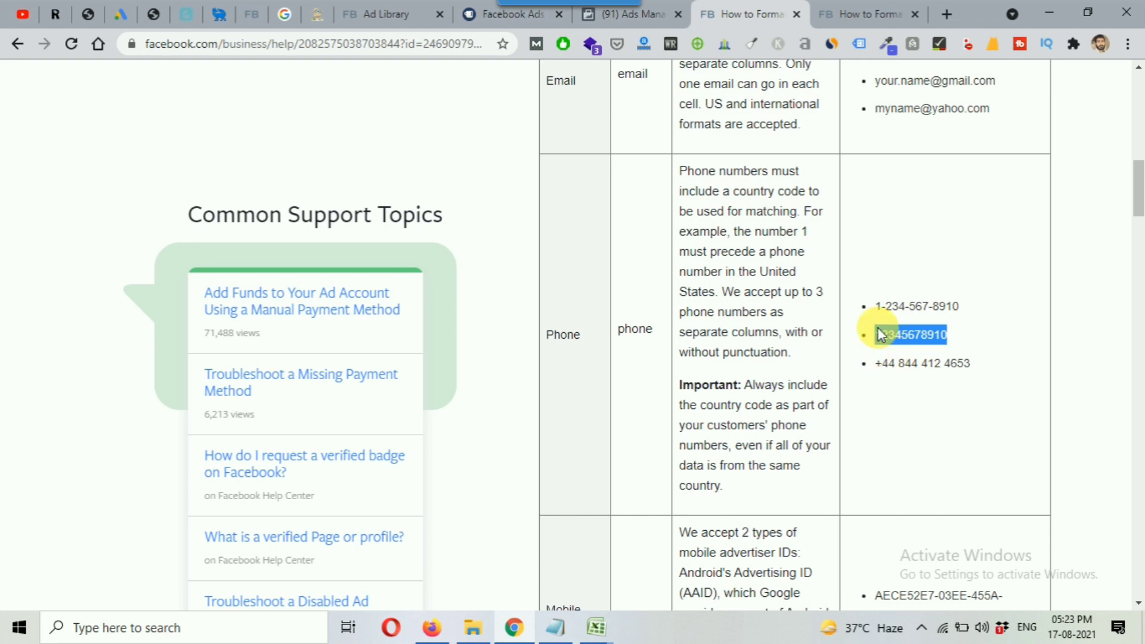
- Examine the remaining Main Identifiers rows, from the mobile advertiser ID to the first name's fn column header
{"action": "scroll", "coordinate": [754, 376], "scroll_direction": "down", "scroll_amount": 3}
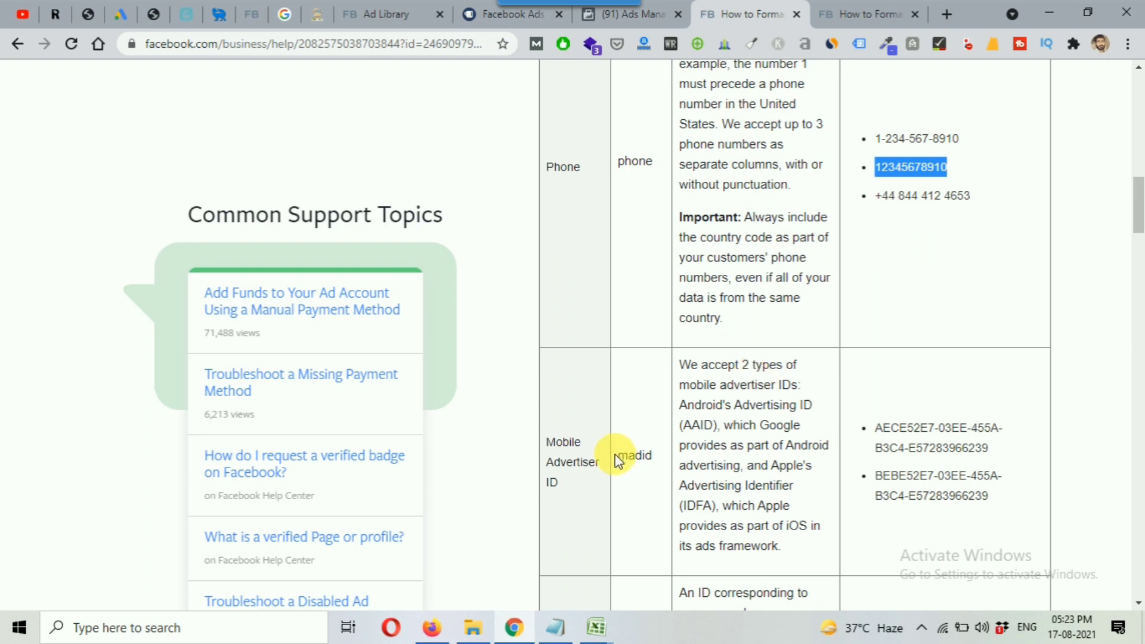
{"action": "scroll", "coordinate": [617, 461], "scroll_direction": "down", "scroll_amount": 4}
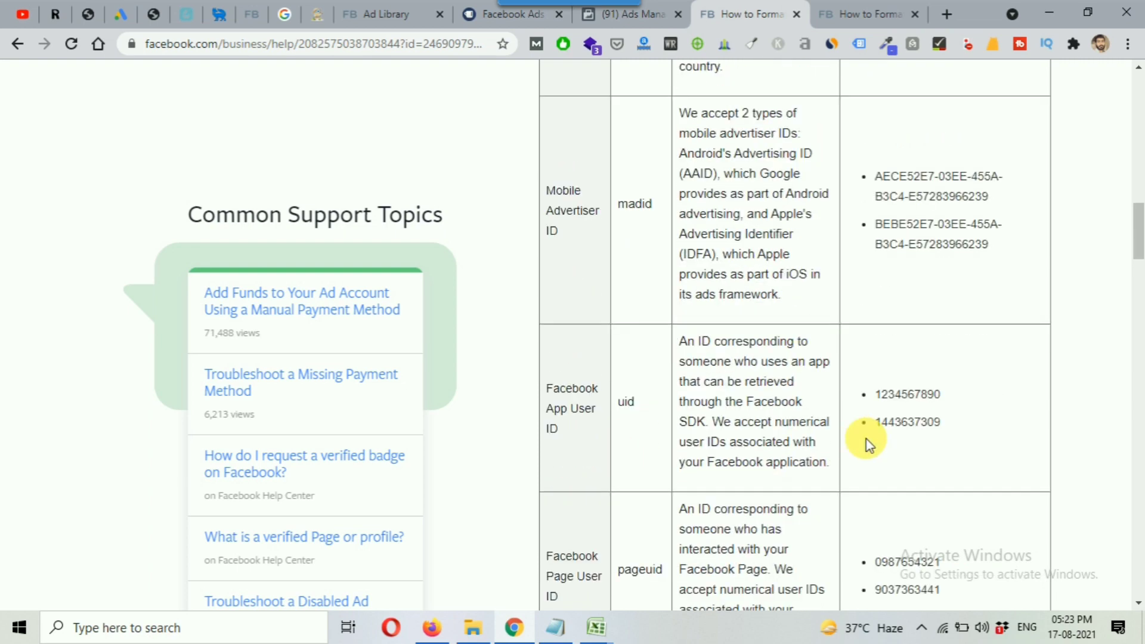
{"action": "scroll", "coordinate": [866, 445], "scroll_direction": "down", "scroll_amount": 7}
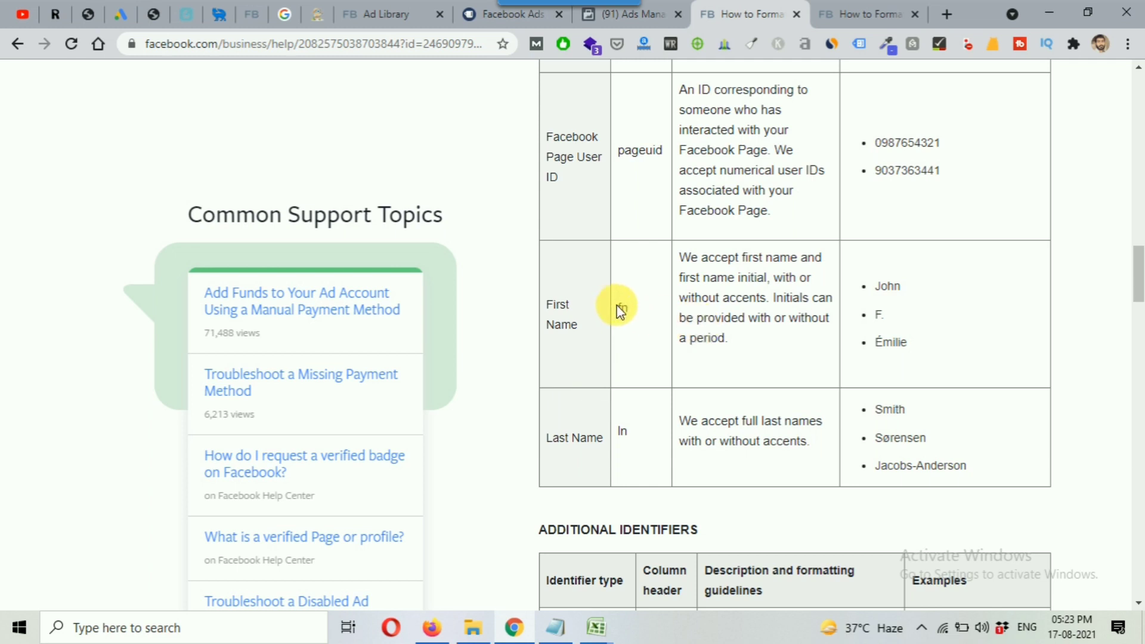
{"action": "left_click_drag", "start_coordinate": [617, 305], "coordinate": [629, 310]}
- Switch to example_audience_file in Excel and delete the first two email columns, A and B
{"action": "mouse_move", "coordinate": [596, 626]}
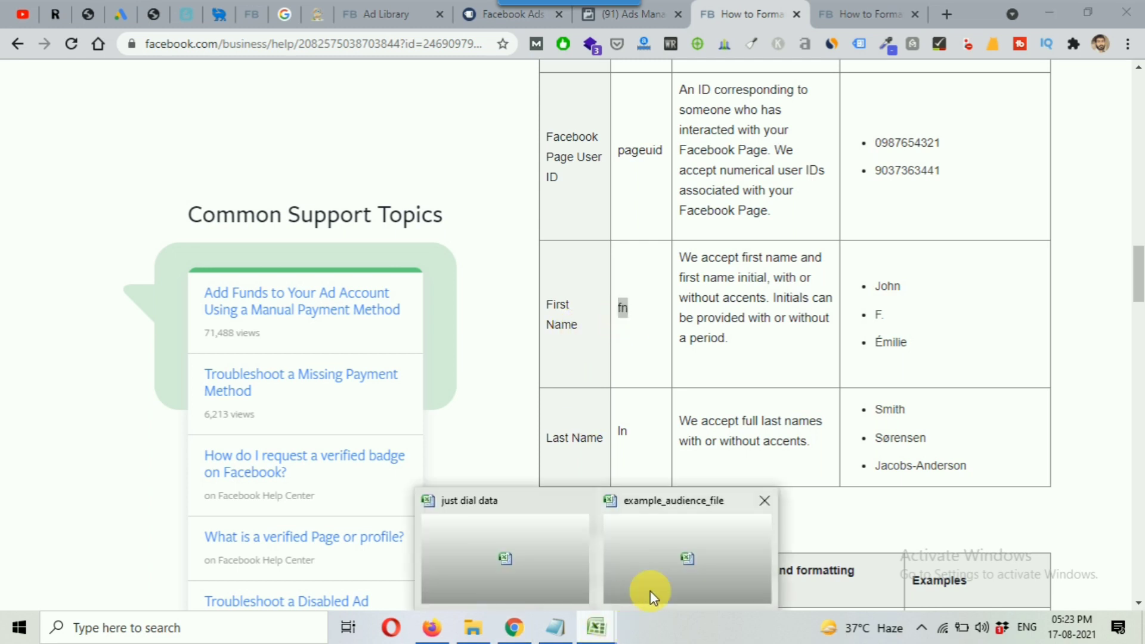
{"action": "left_click", "coordinate": [693, 570]}
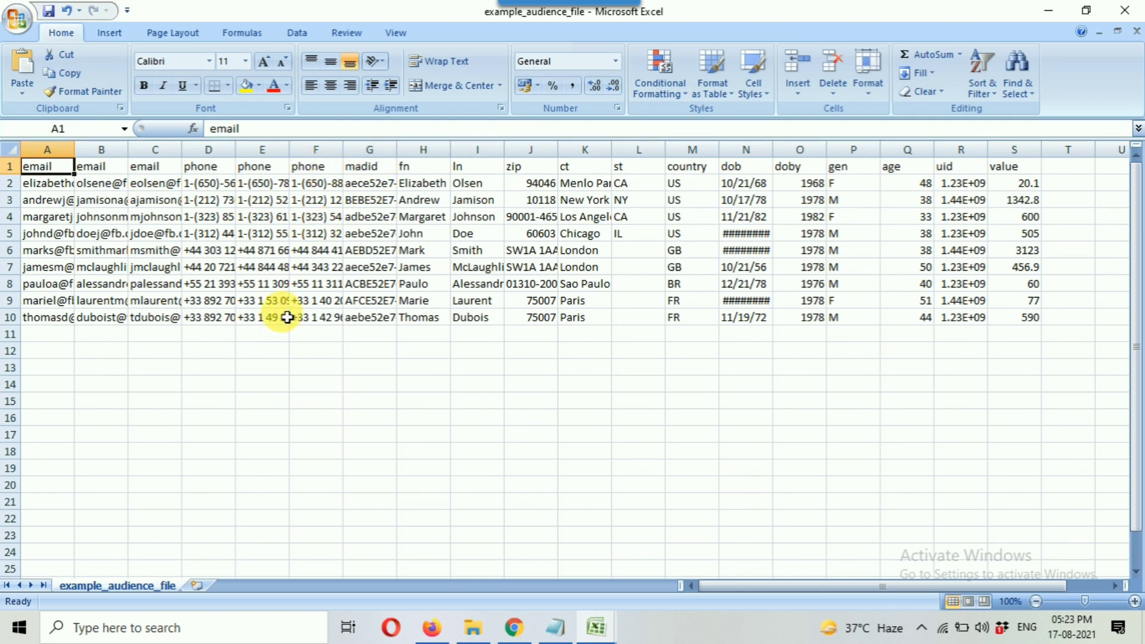
{"action": "left_click_drag", "start_coordinate": [55, 166], "coordinate": [130, 167]}
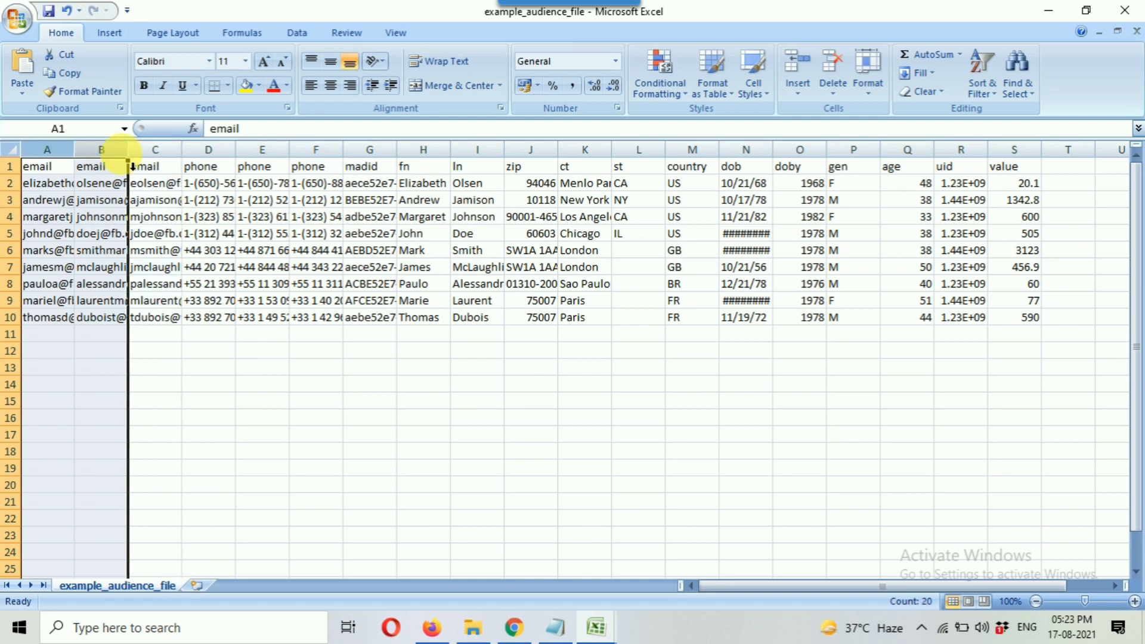
{"action": "right_click", "coordinate": [128, 161]}
{"action": "left_click", "coordinate": [161, 257]}
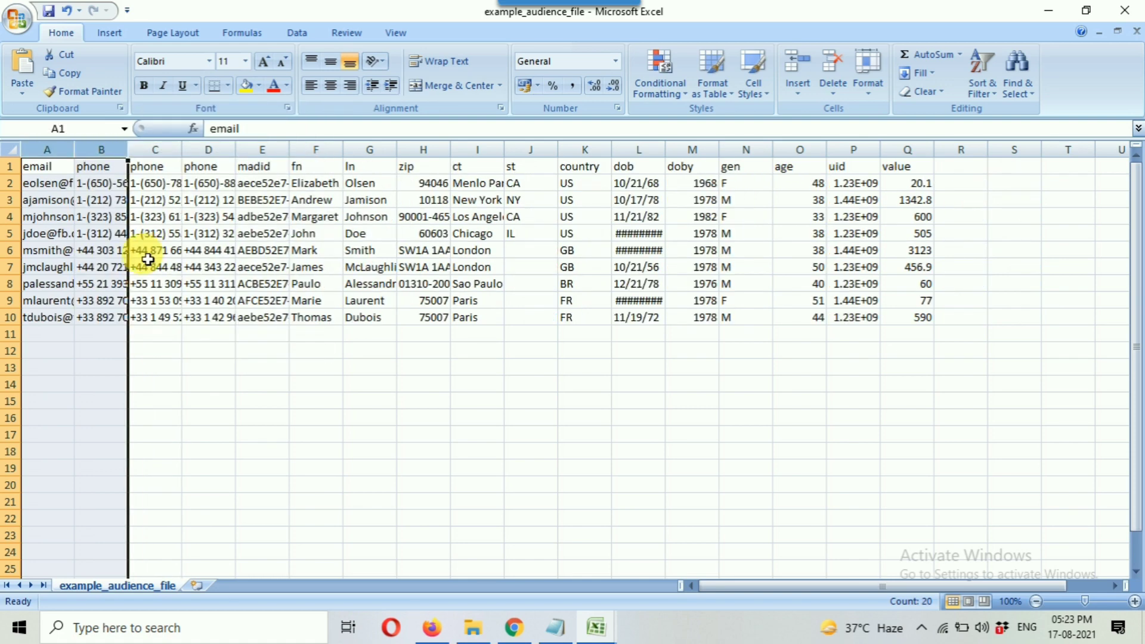
{"action": "left_click", "coordinate": [180, 357]}
- Delete the two extra phone columns and the madid column, C through E
{"action": "left_click_drag", "start_coordinate": [154, 150], "coordinate": [263, 167]}
{"action": "right_click", "coordinate": [258, 160]}
{"action": "left_click", "coordinate": [293, 255]}
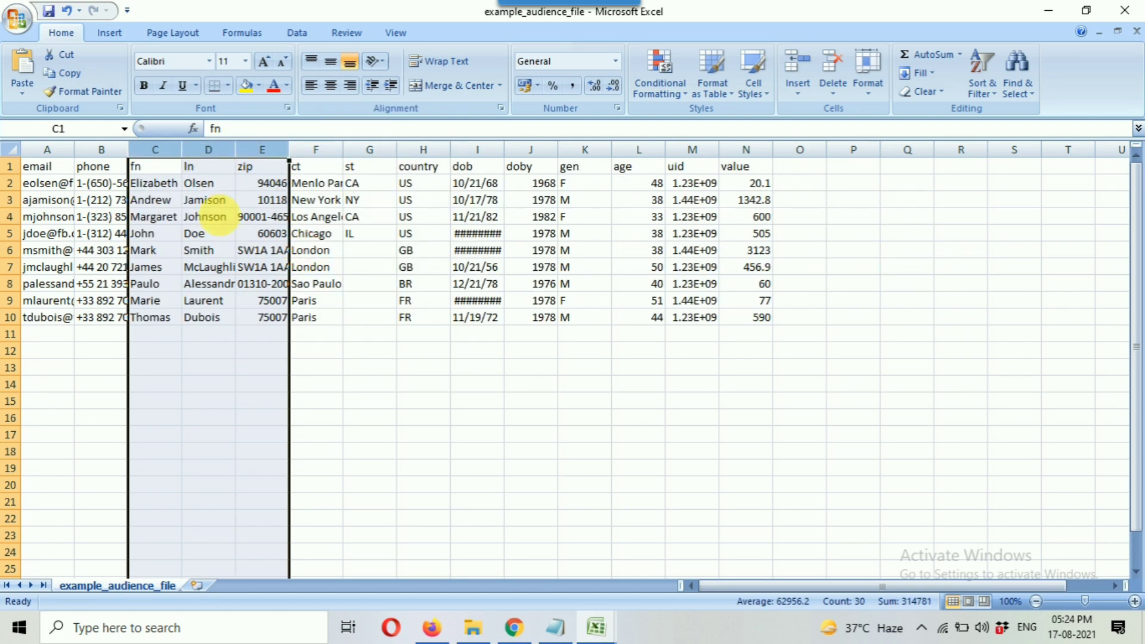
{"action": "left_click", "coordinate": [335, 399]}
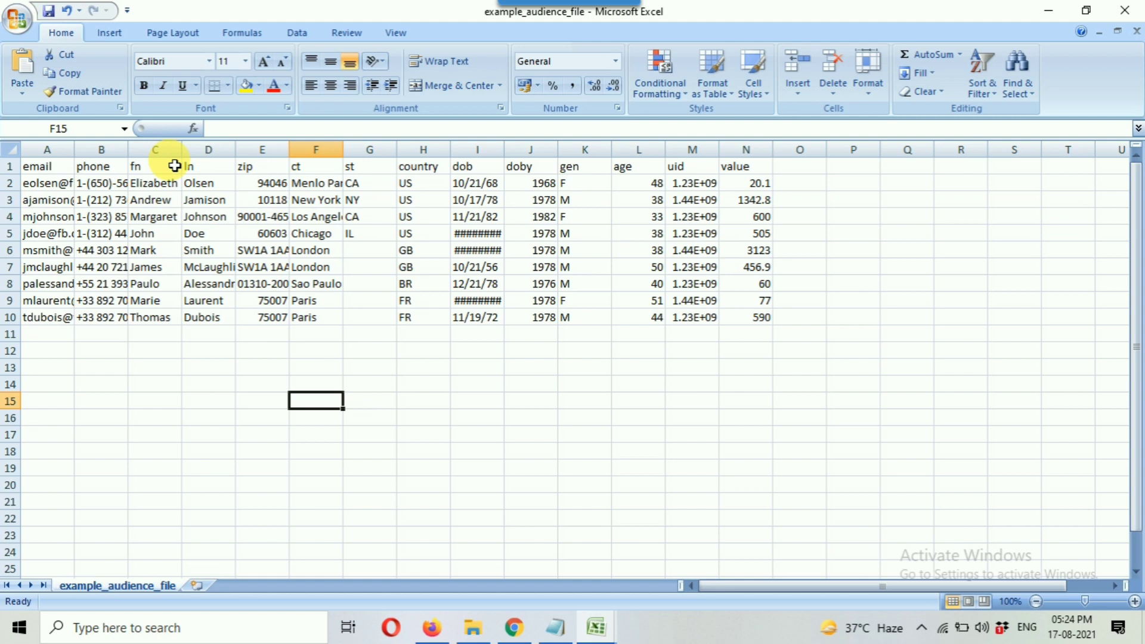
- Review the template's remaining identifier columns, including fn, ln, zip, ct, doby and gen
{"action": "left_click_drag", "start_coordinate": [167, 149], "coordinate": [255, 158]}
{"action": "left_click", "coordinate": [311, 171]}
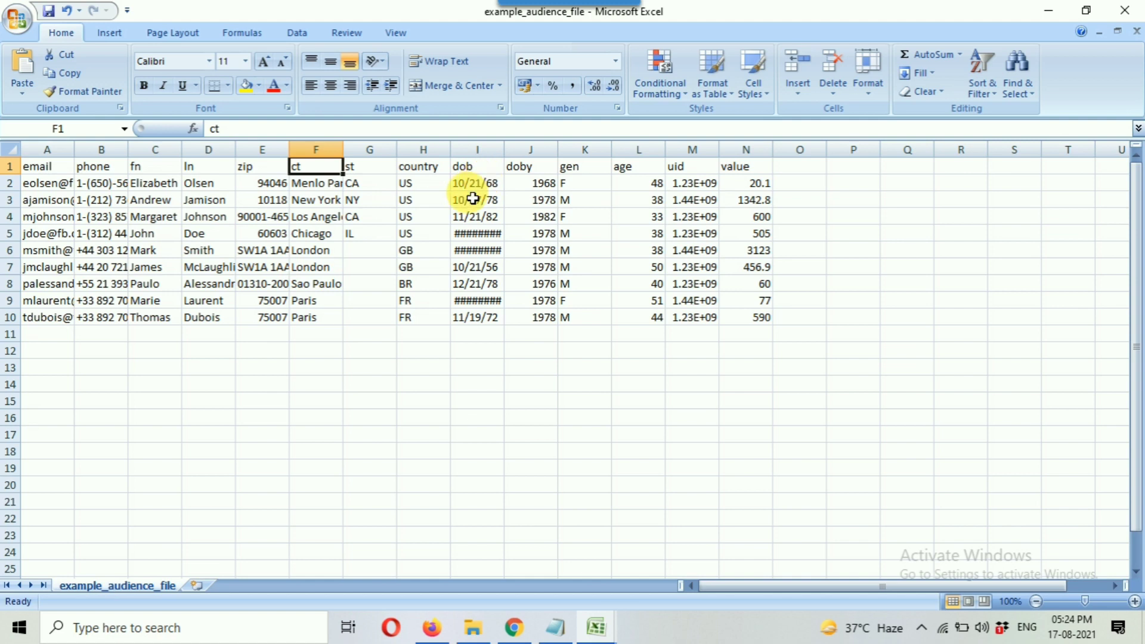
{"action": "left_click_drag", "start_coordinate": [536, 185], "coordinate": [540, 269]}
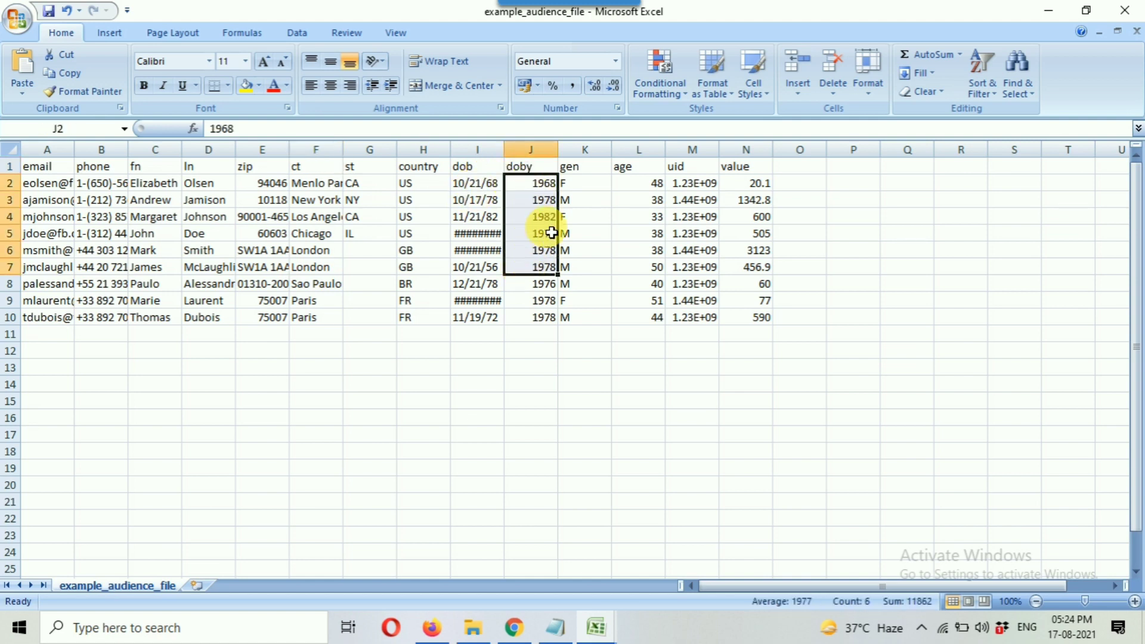
{"action": "left_click", "coordinate": [583, 170]}
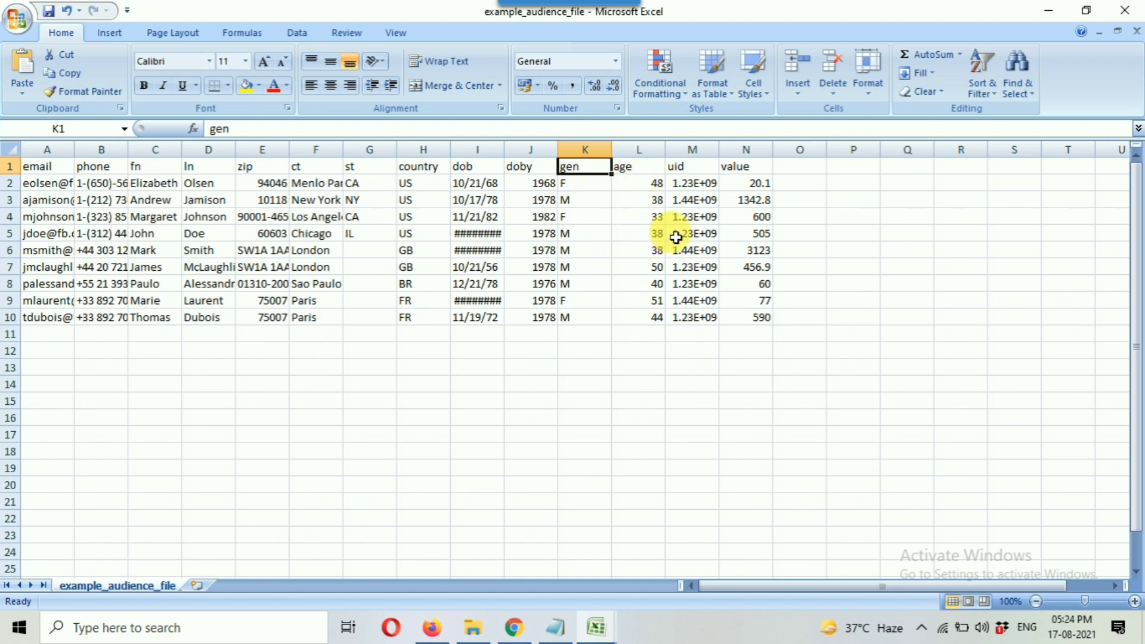
- Delete the uid and value columns from the template
{"action": "left_click_drag", "start_coordinate": [692, 167], "coordinate": [741, 161]}
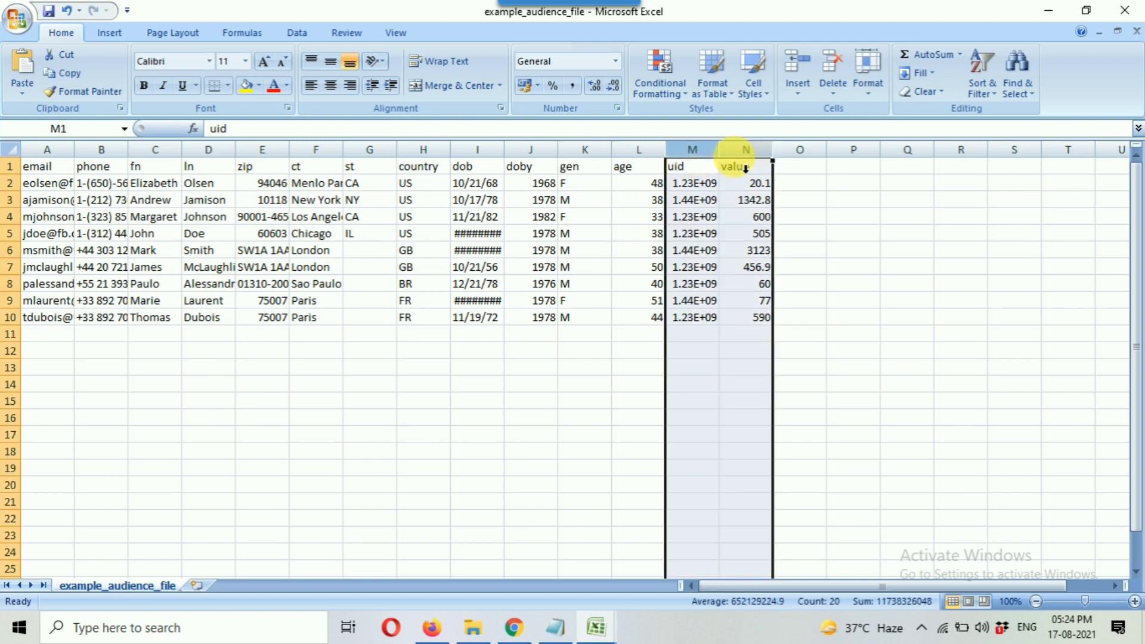
{"action": "right_click", "coordinate": [737, 163]}
{"action": "left_click", "coordinate": [753, 260]}
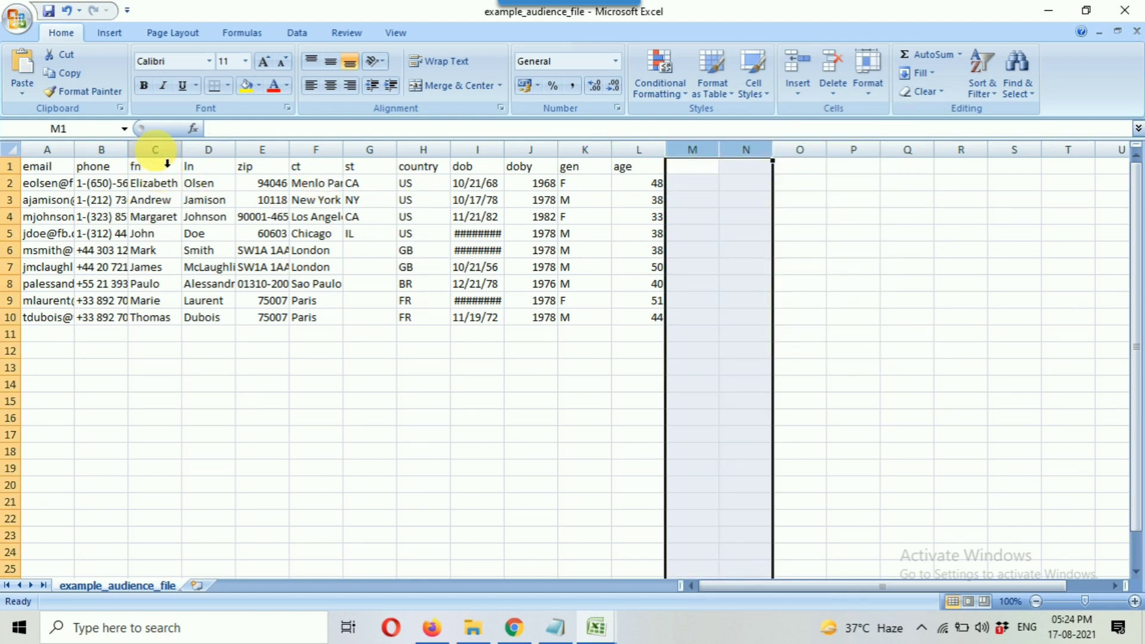
- Delete all columns from fn through age, leaving only the email and phone columns
{"action": "left_click_drag", "start_coordinate": [168, 163], "coordinate": [643, 167]}
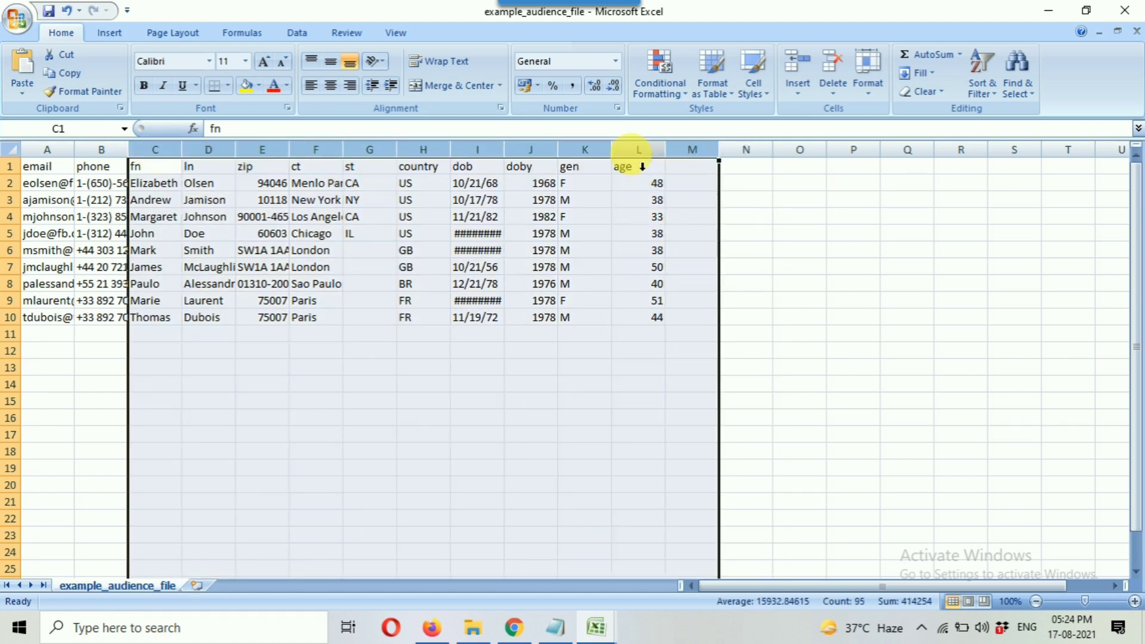
{"action": "right_click", "coordinate": [634, 159]}
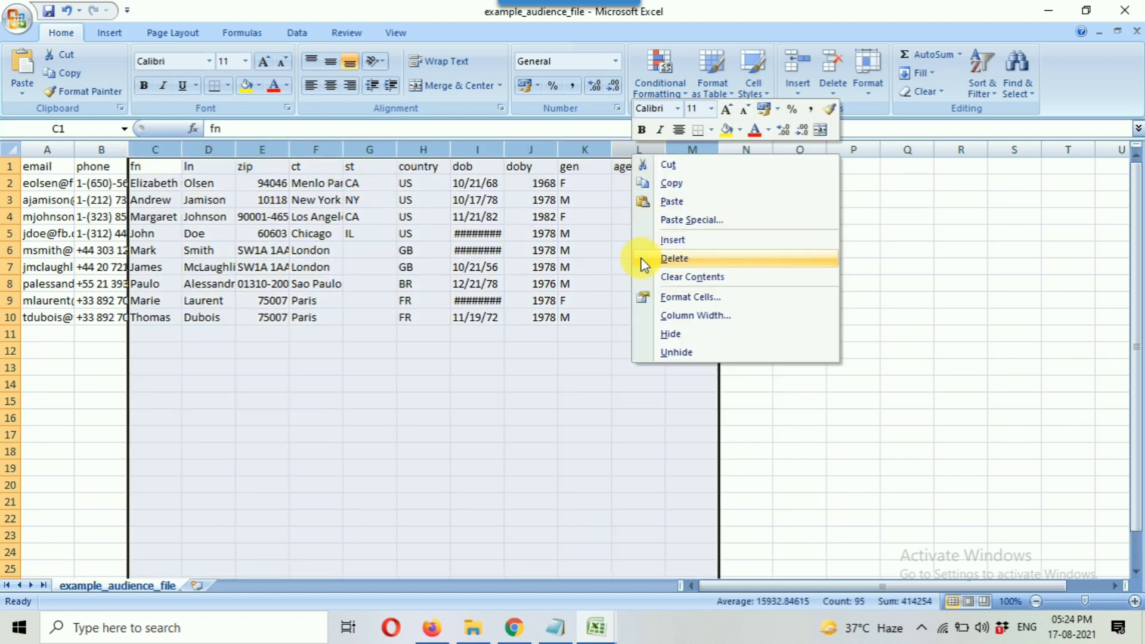
{"action": "left_click", "coordinate": [675, 258]}
- Auto-fit the widths of columns A and B to their email and phone contents
{"action": "double_click", "coordinate": [75, 150]}
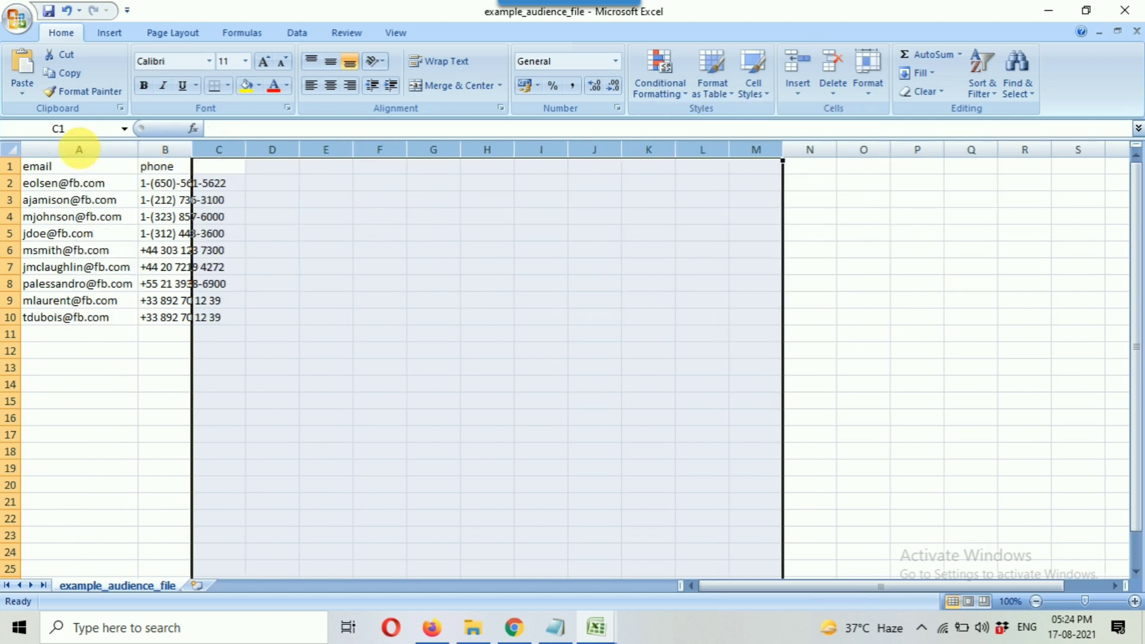
{"action": "left_click", "coordinate": [338, 266]}
{"action": "double_click", "coordinate": [191, 149]}
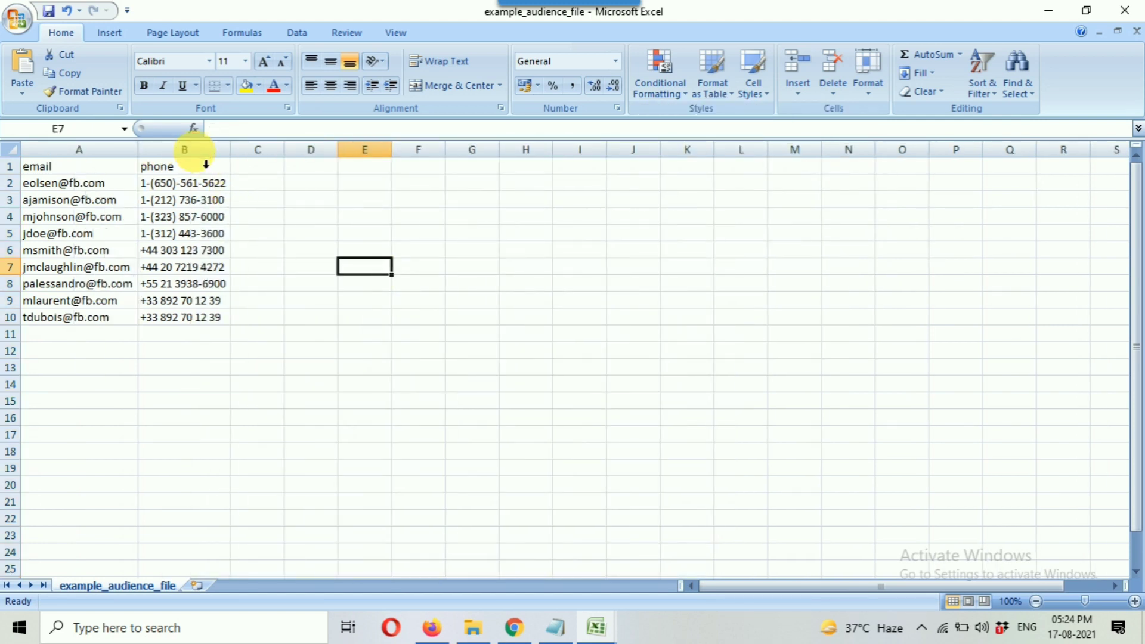
- Delete the email column so that phone is the template's only column
{"action": "left_click", "coordinate": [111, 163]}
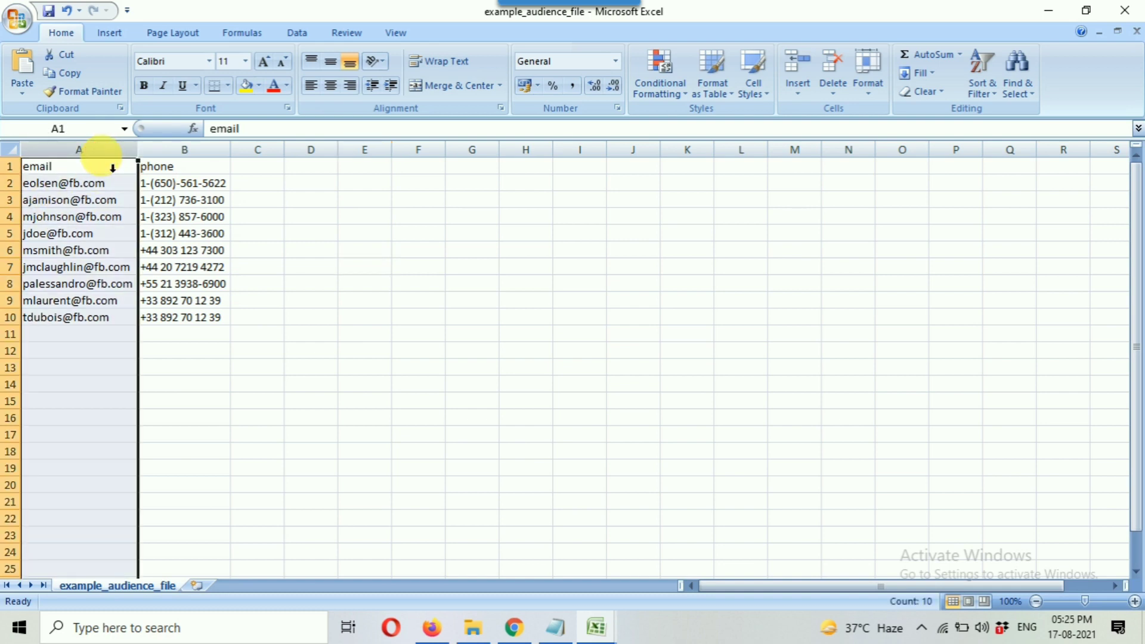
{"action": "right_click", "coordinate": [103, 160]}
{"action": "key", "text": "Escape"}
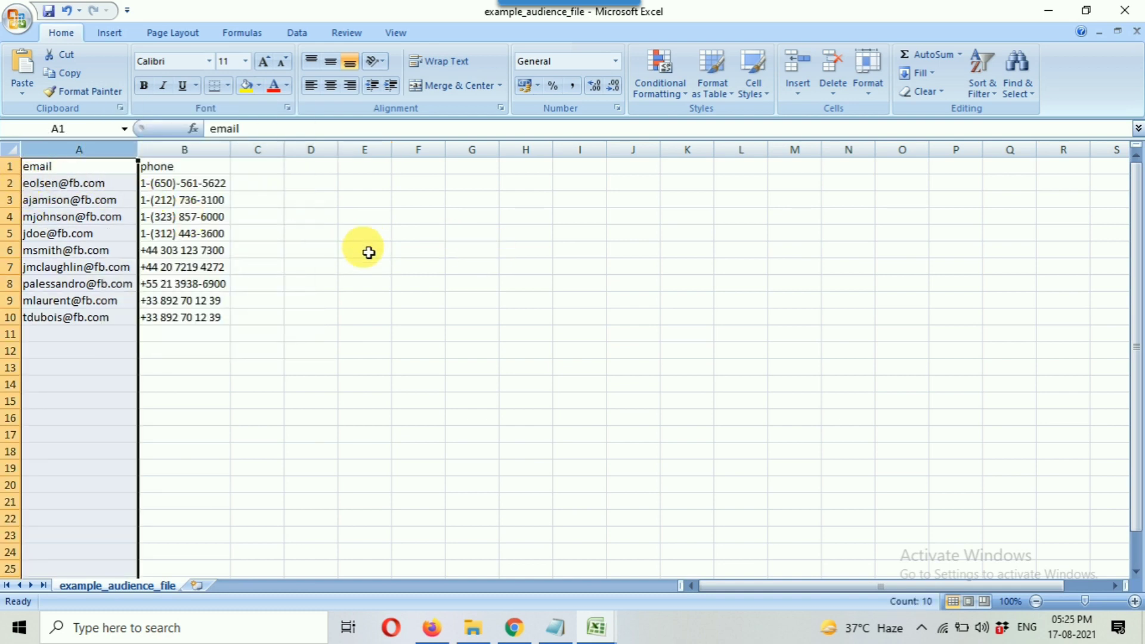
{"action": "left_click", "coordinate": [408, 256]}
{"action": "left_click", "coordinate": [117, 163]}
{"action": "right_click", "coordinate": [117, 165]}
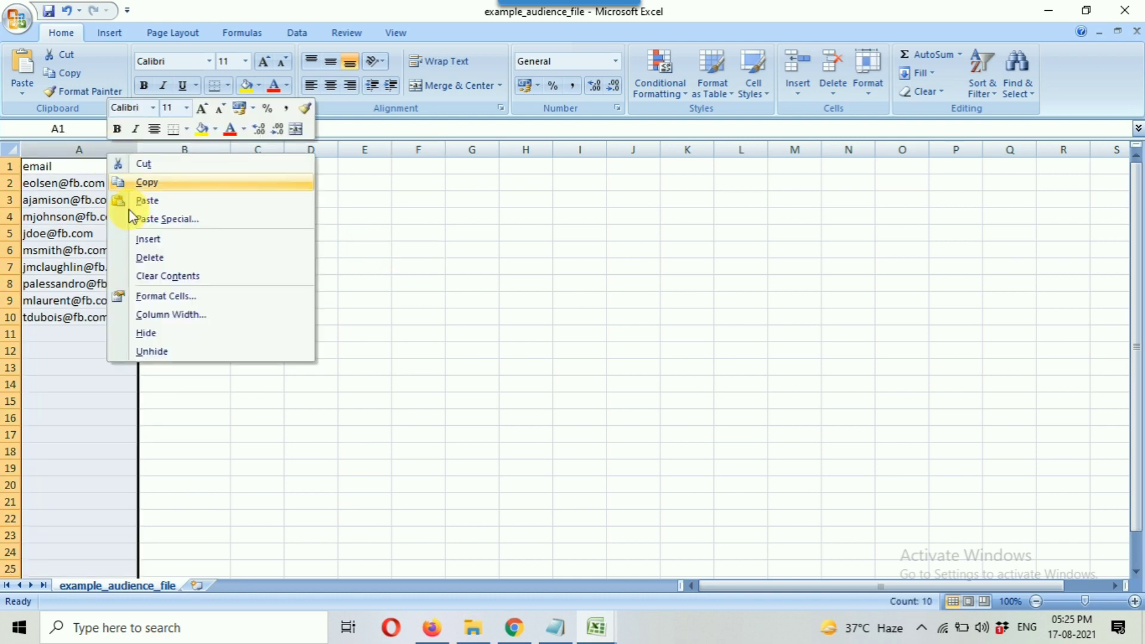
{"action": "left_click", "coordinate": [148, 260]}
{"action": "left_click", "coordinate": [173, 202]}
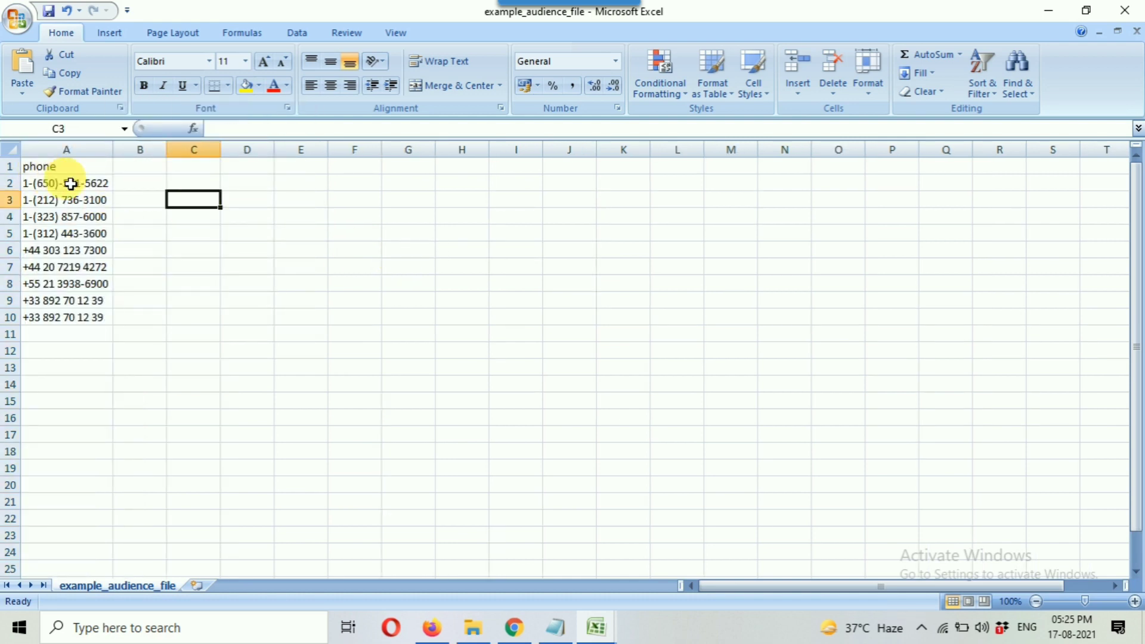
- Clear the sample phone numbers in A2:A10, keeping only the phone header
{"action": "left_click", "coordinate": [71, 184]}
{"action": "key", "text": "ctrl+shift+Down"}
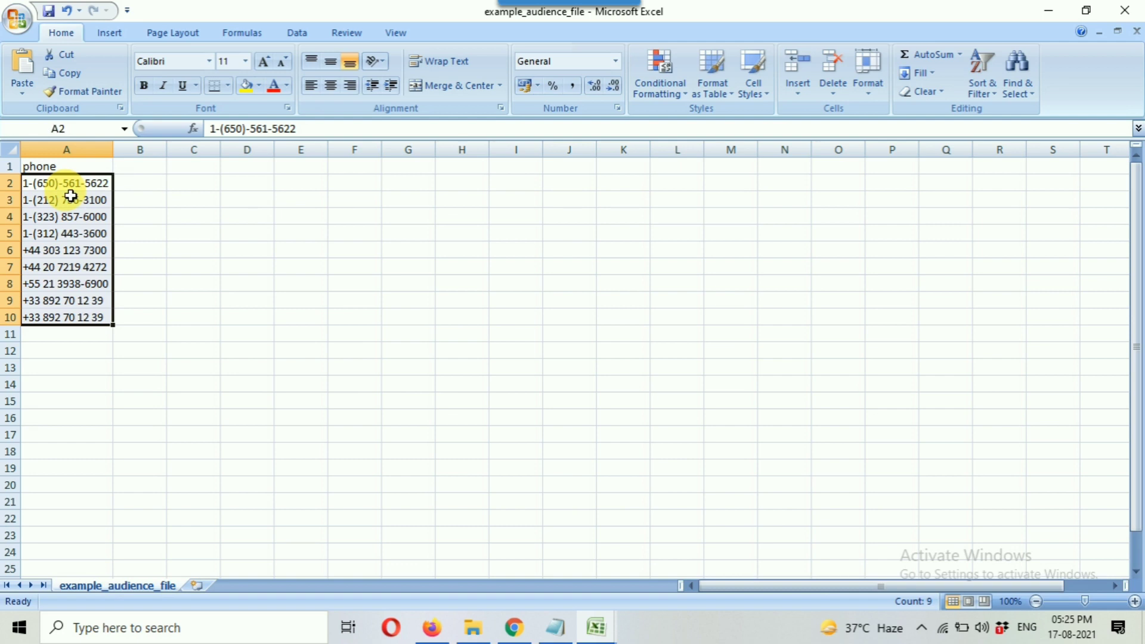
{"action": "key", "text": "BackSpace"}
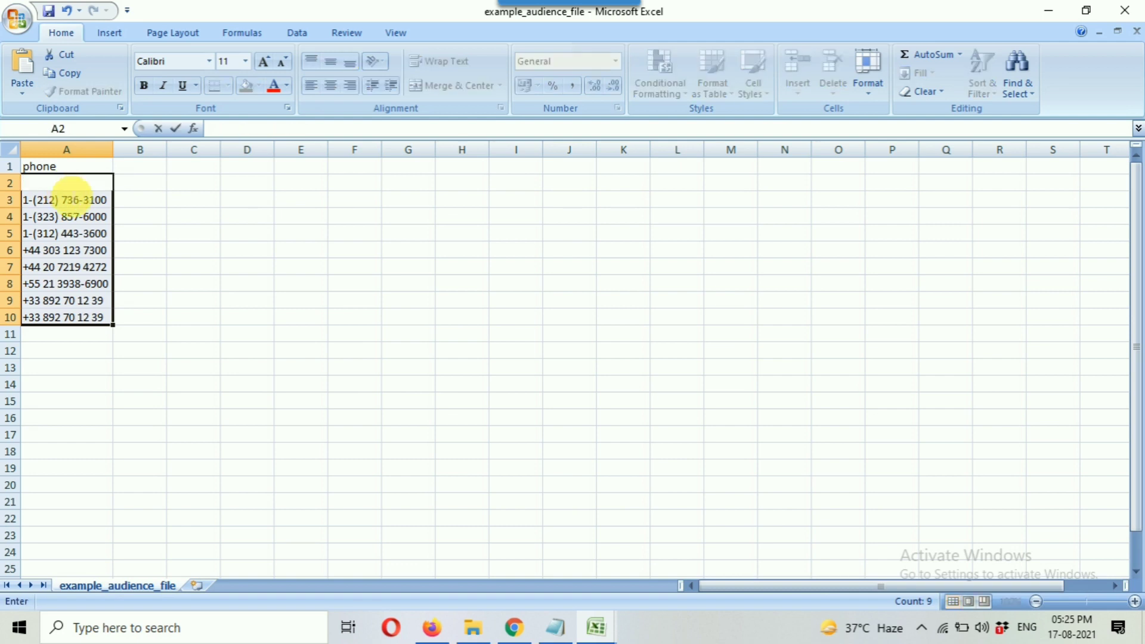
{"action": "left_click", "coordinate": [194, 219]}
{"action": "left_click", "coordinate": [102, 180]}
{"action": "left_click", "coordinate": [83, 324], "text": "shift"}
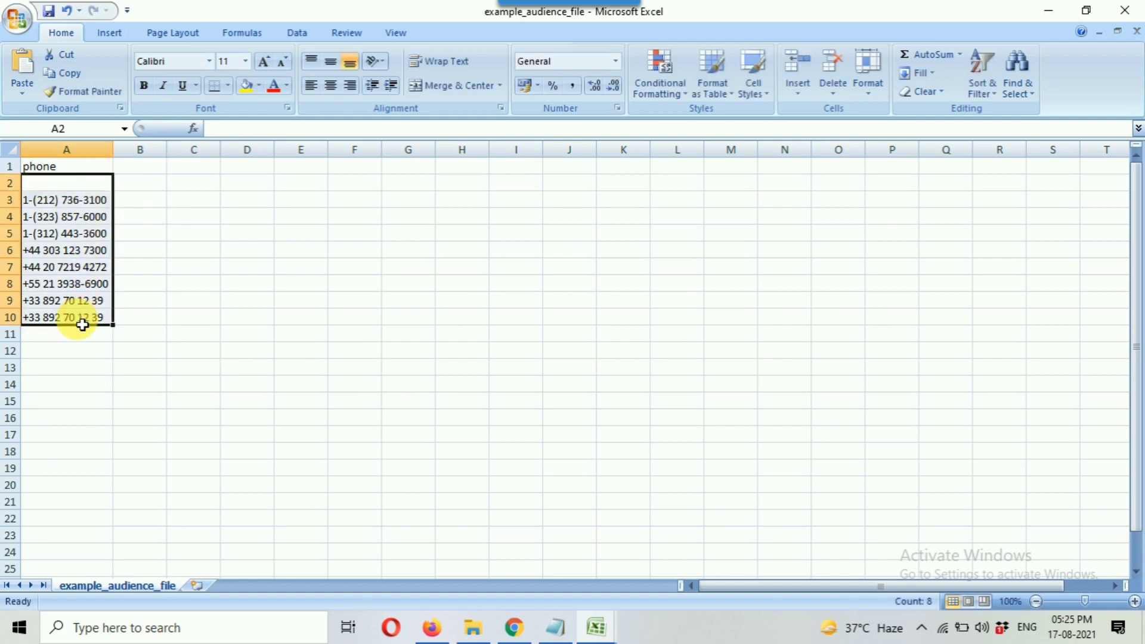
{"action": "key", "text": "Delete"}
{"action": "left_click", "coordinate": [247, 334]}
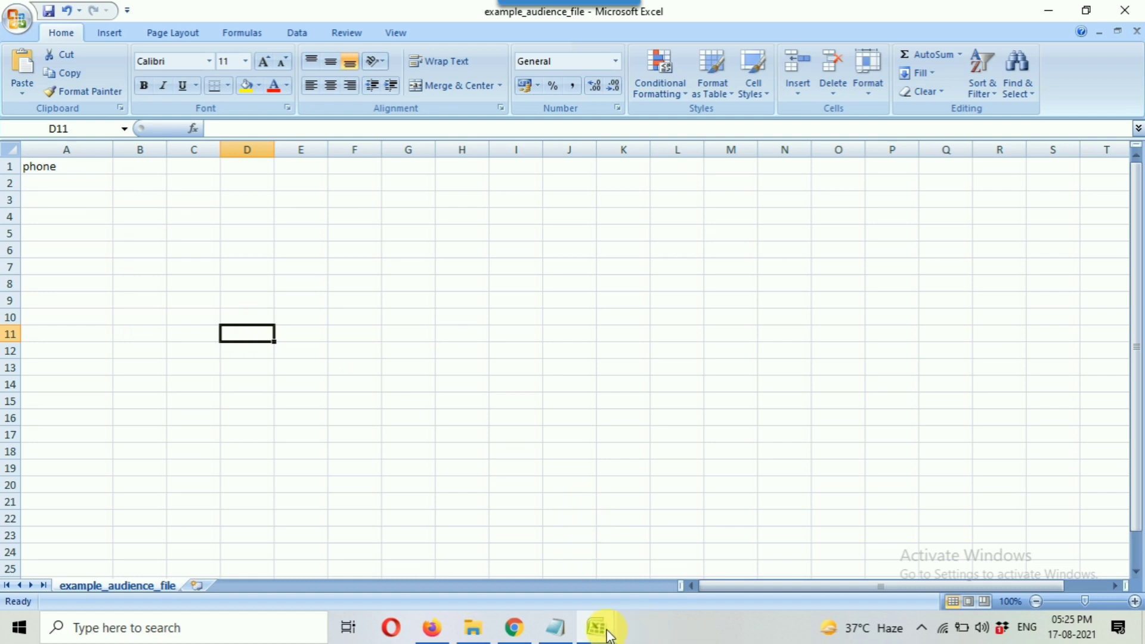
- Copy all phone numbers from the just dial data workbook into the template's phone column, starting at A2
{"action": "mouse_move", "coordinate": [597, 627]}
{"action": "left_click", "coordinate": [544, 583]}
{"action": "left_click", "coordinate": [89, 184]}
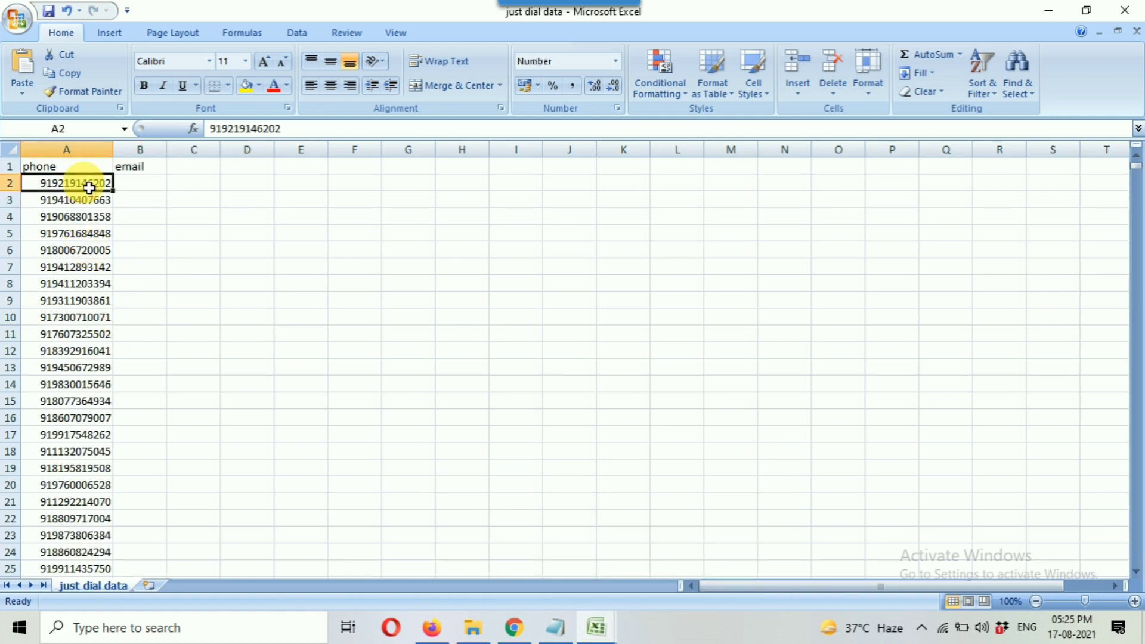
{"action": "key", "text": "ctrl+shift+Down"}
{"action": "key", "text": "ctrl+c"}
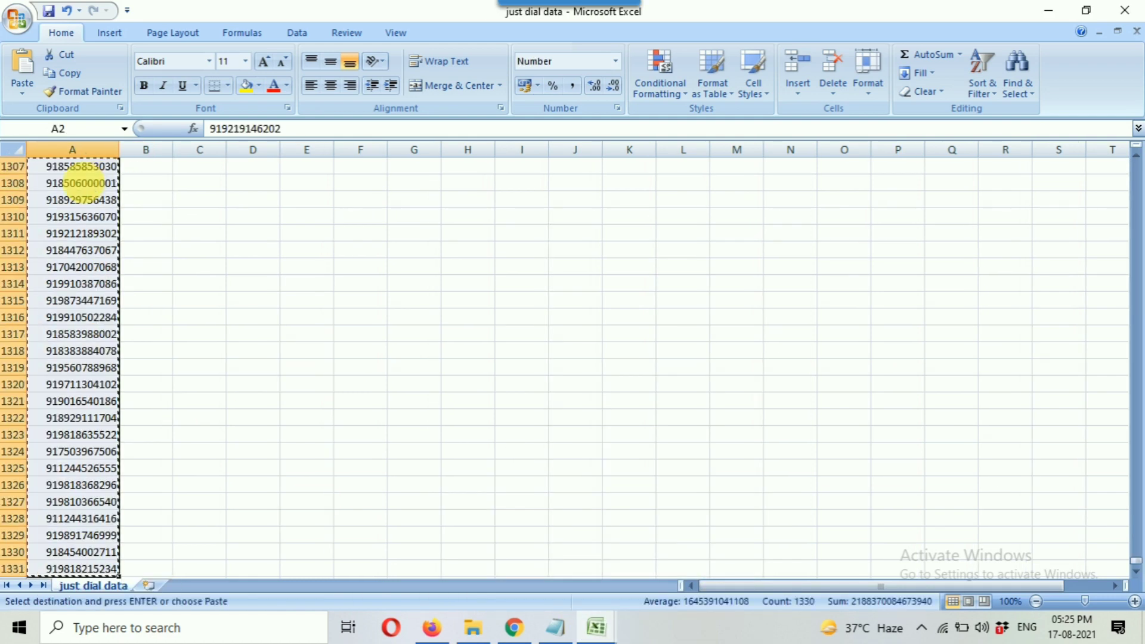
{"action": "scroll", "coordinate": [95, 299], "scroll_direction": "up", "scroll_amount": 7}
{"action": "left_click", "coordinate": [690, 575]}
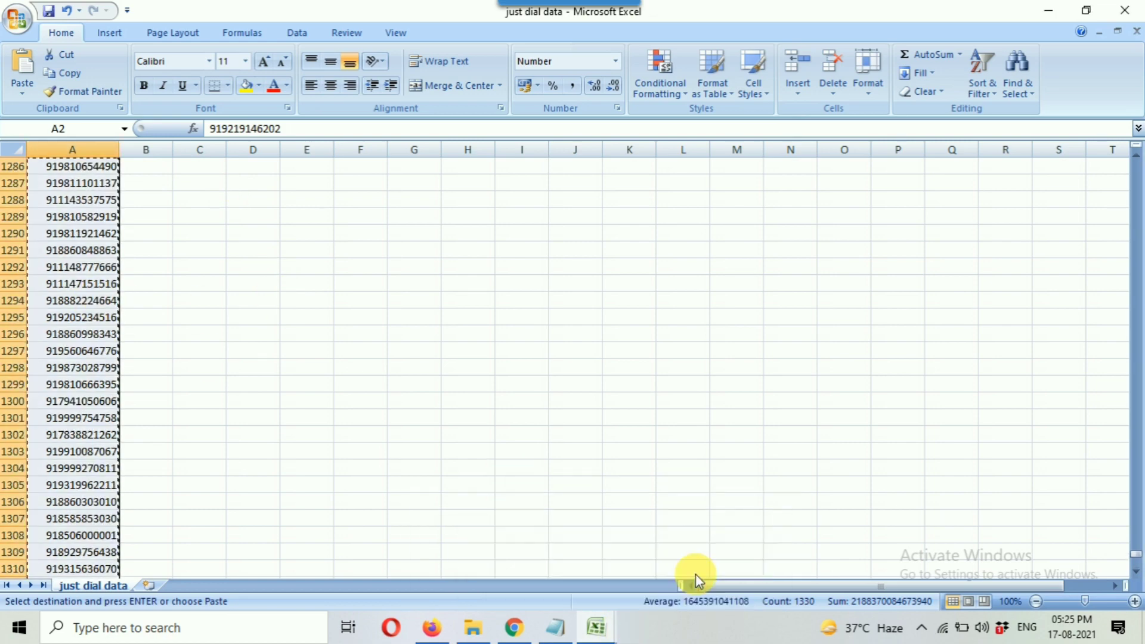
{"action": "left_click", "coordinate": [105, 187]}
{"action": "key", "text": "ctrl+v"}
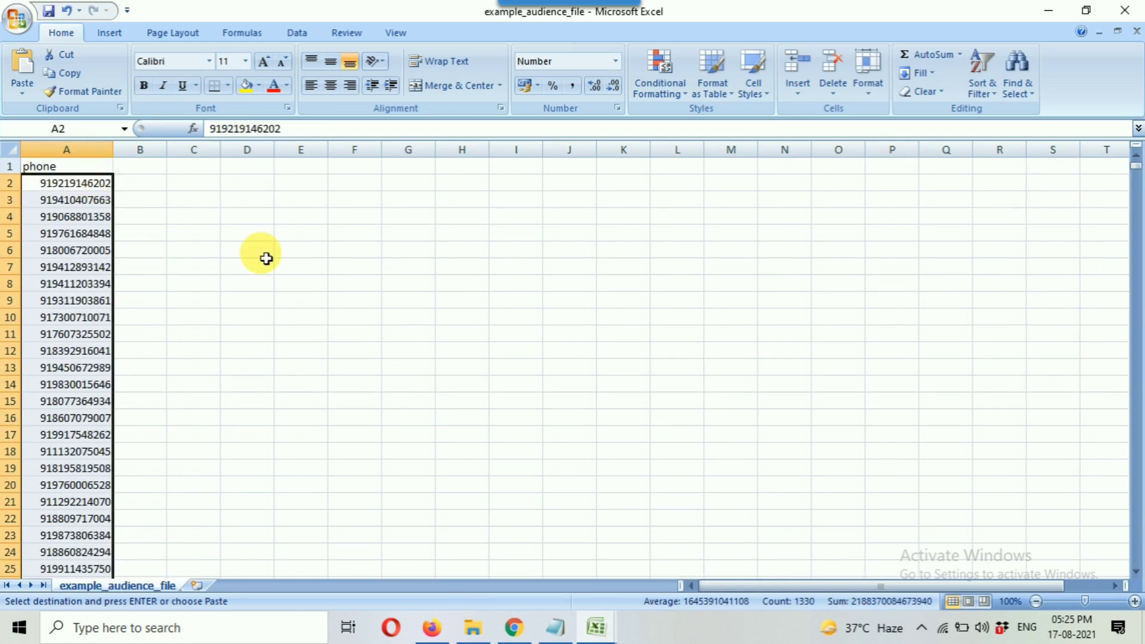
{"action": "left_click", "coordinate": [264, 254]}
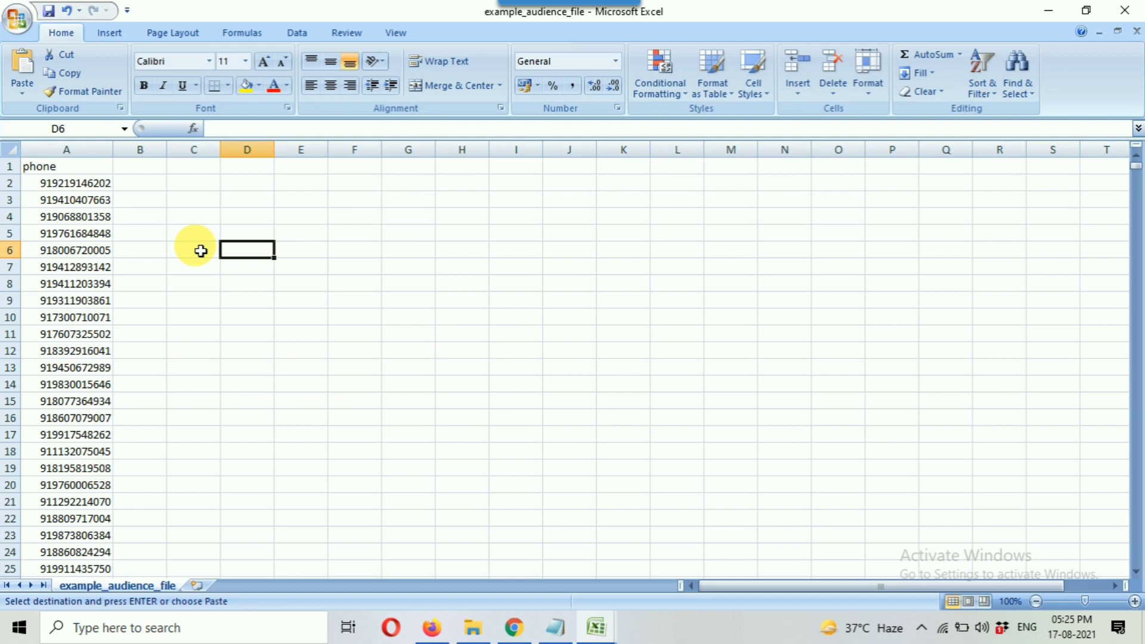
- Copy the first phone number from A2 without its 91 country code into cell C2
{"action": "double_click", "coordinate": [99, 184]}
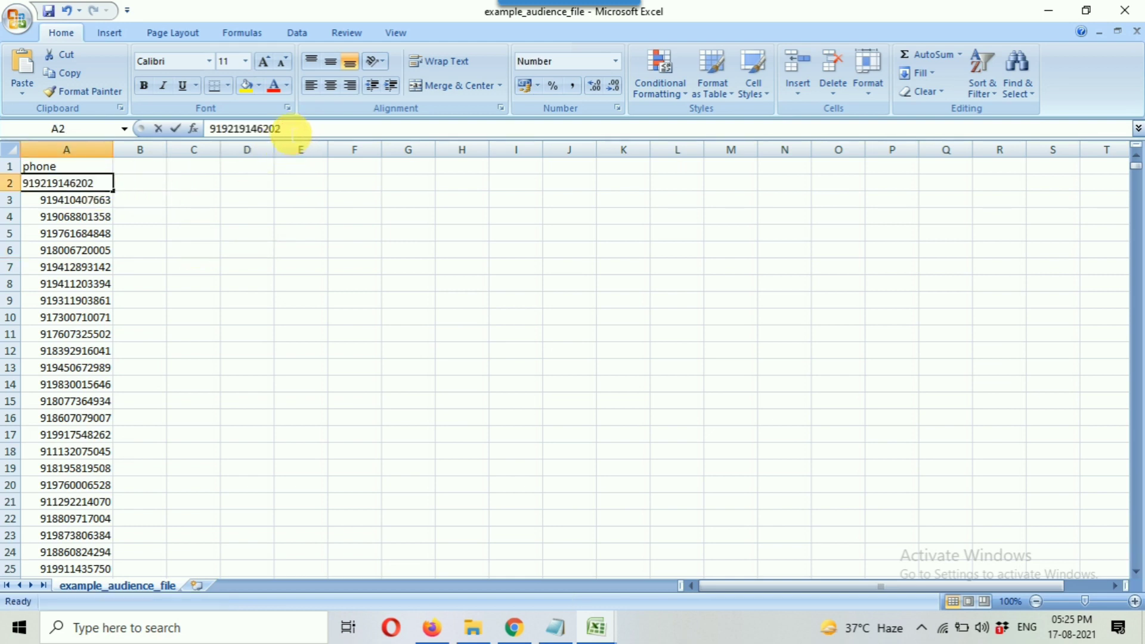
{"action": "left_click_drag", "start_coordinate": [292, 131], "coordinate": [222, 133]}
{"action": "left_click", "coordinate": [199, 200]}
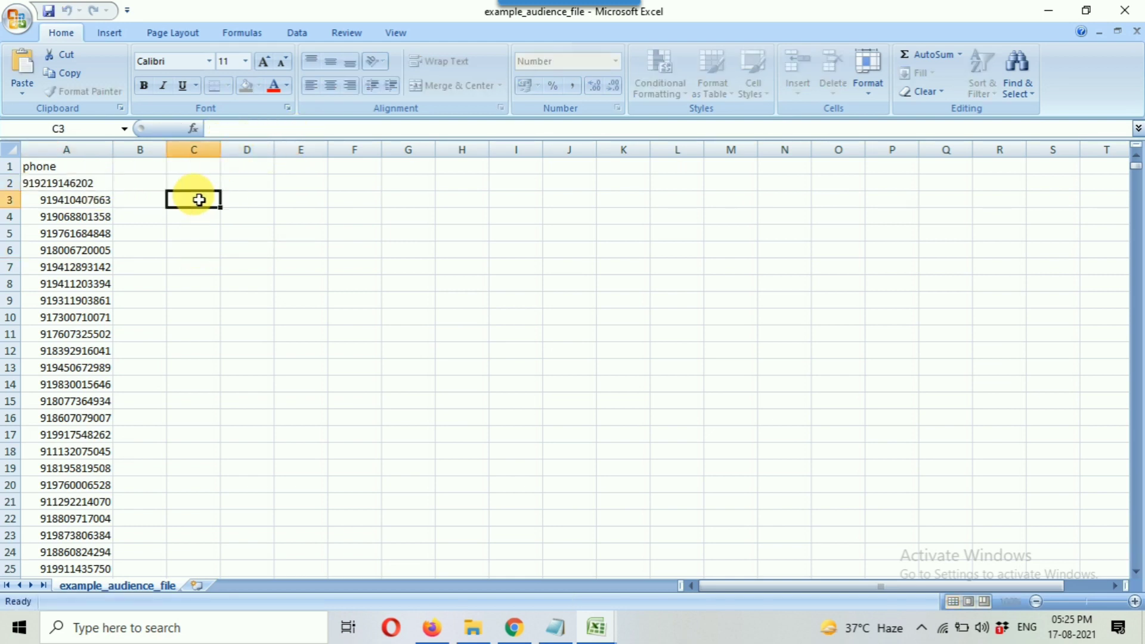
{"action": "left_click", "coordinate": [199, 183]}
{"action": "key", "text": "ctrl+v"}
{"action": "key", "text": "Return"}
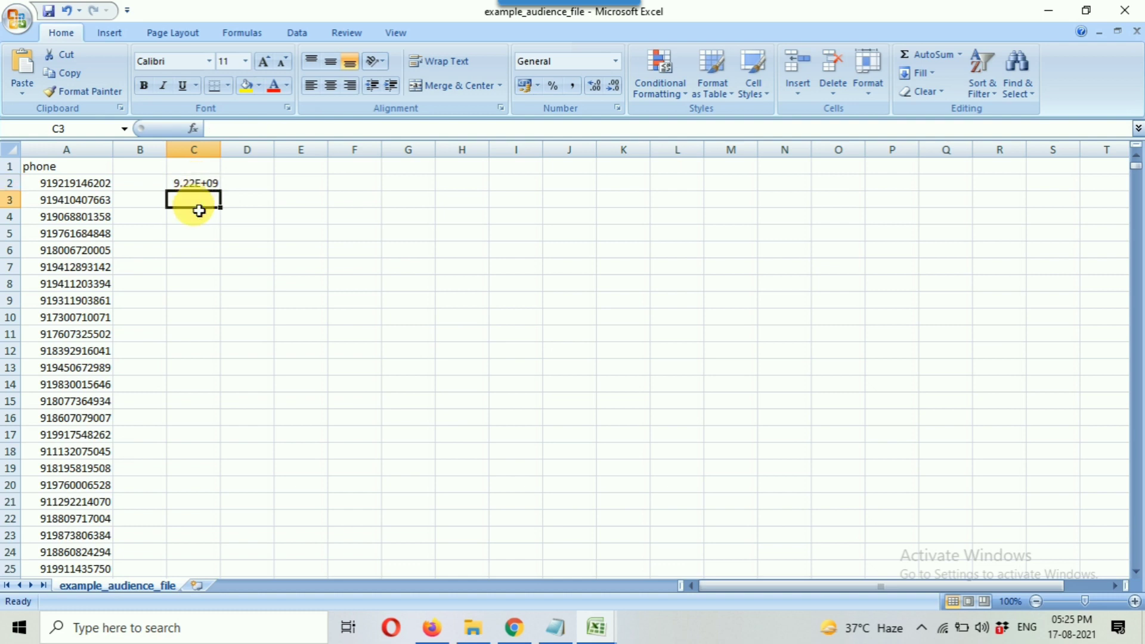
- Extend the number in C2 down to C6 as an incrementing series of sample numbers
{"action": "double_click", "coordinate": [96, 207]}
{"action": "left_click_drag", "start_coordinate": [281, 130], "coordinate": [218, 130]}
{"action": "left_click", "coordinate": [247, 233]}
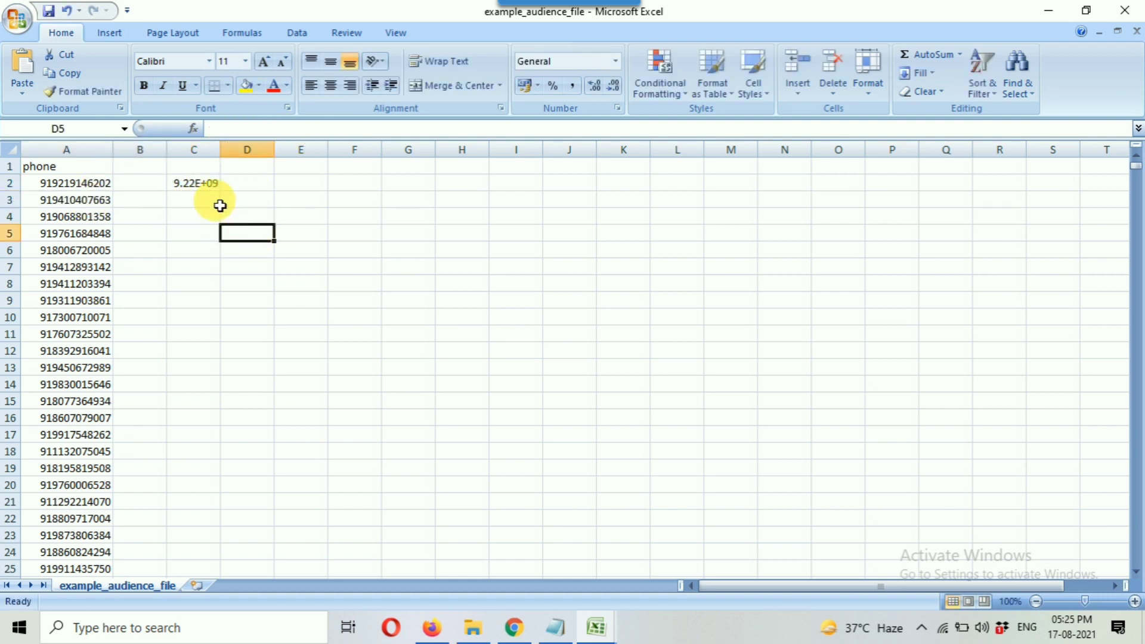
{"action": "left_click", "coordinate": [218, 184]}
{"action": "left_click_drag", "start_coordinate": [220, 191], "coordinate": [220, 268]}
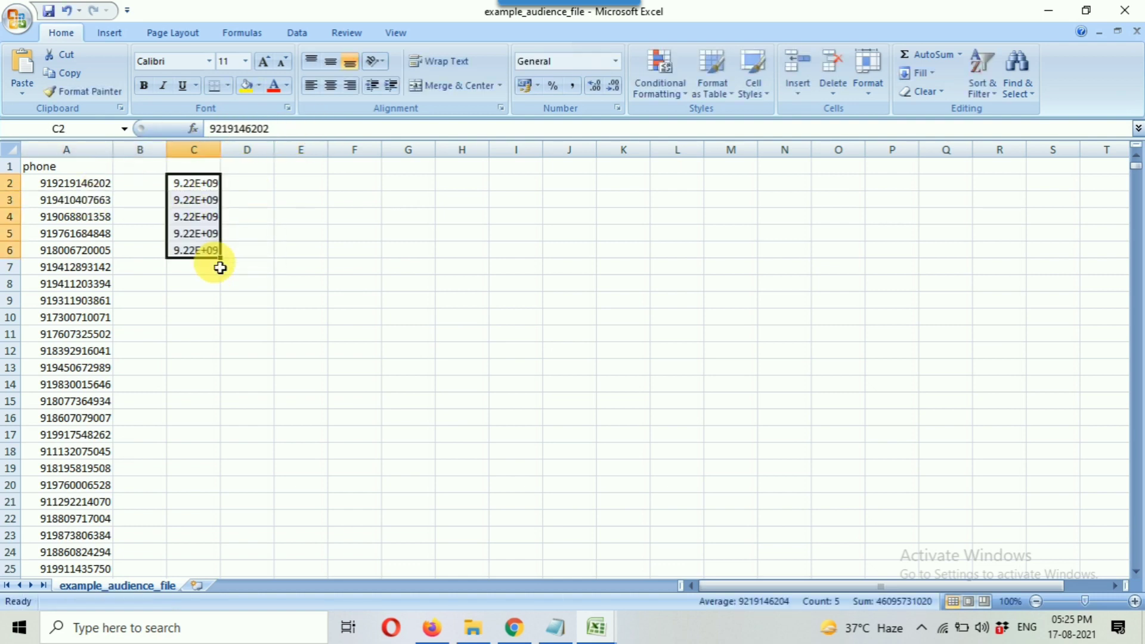
{"action": "left_click", "coordinate": [298, 230]}
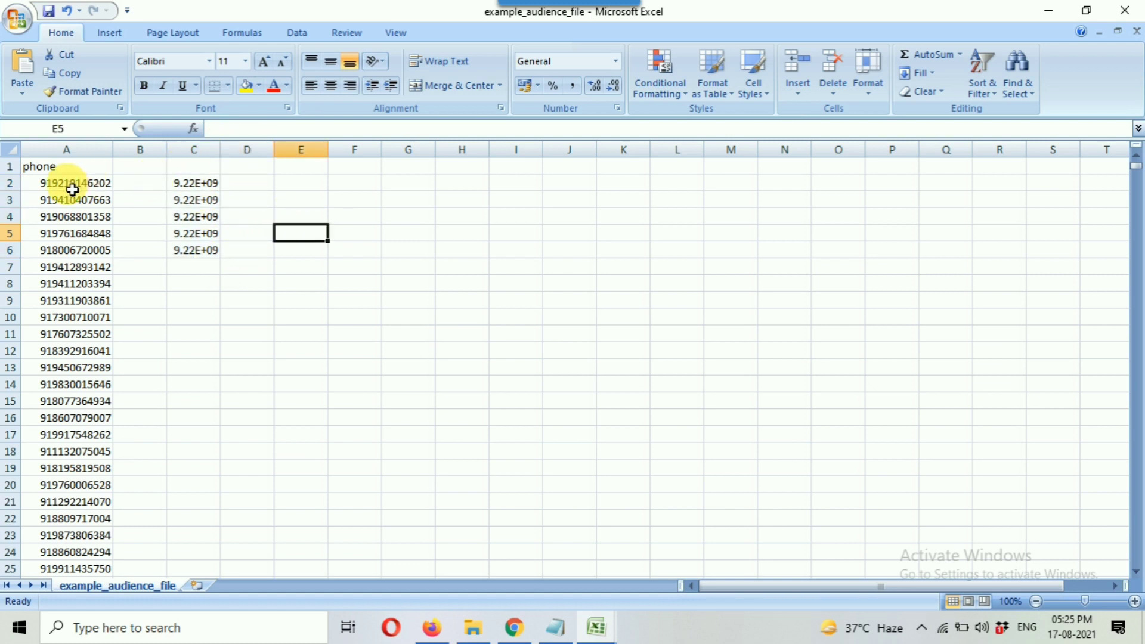
- Enter the country code 91 in D2 and fill it down to D6
{"action": "left_click", "coordinate": [245, 182]}
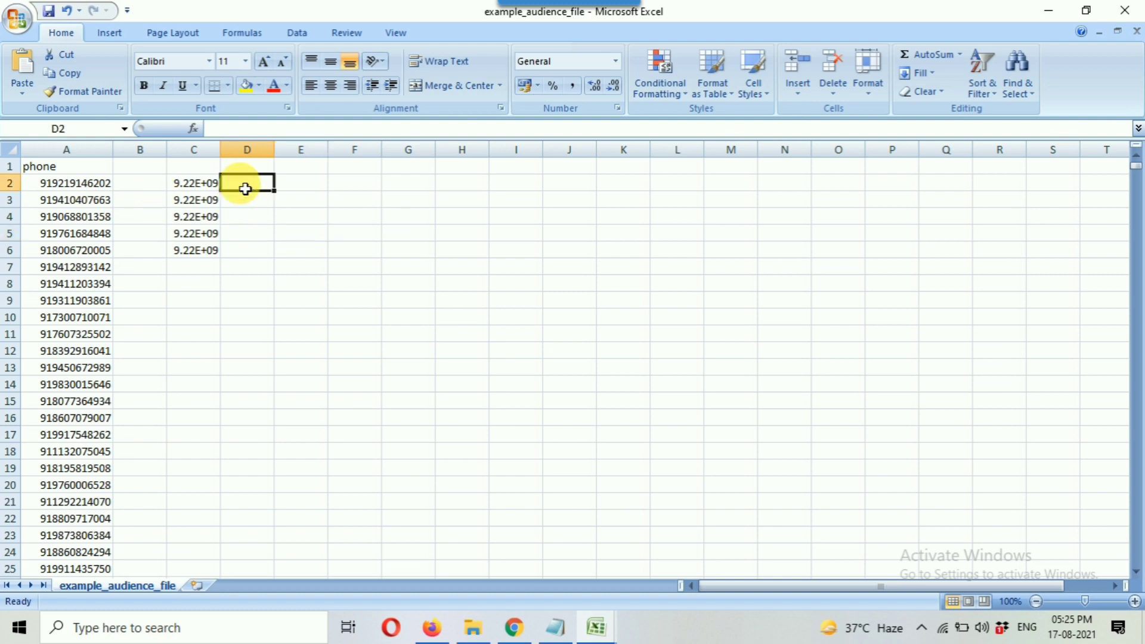
{"action": "type", "text": "91"}
{"action": "left_click", "coordinate": [253, 218]}
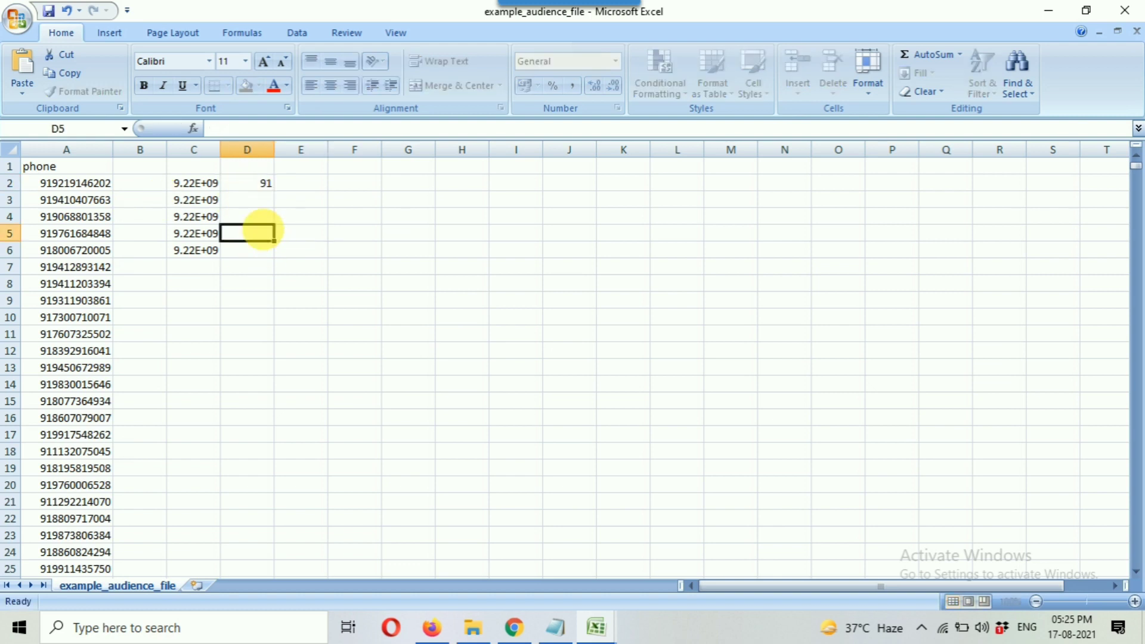
{"action": "left_click", "coordinate": [247, 183]}
{"action": "double_click", "coordinate": [275, 190]}
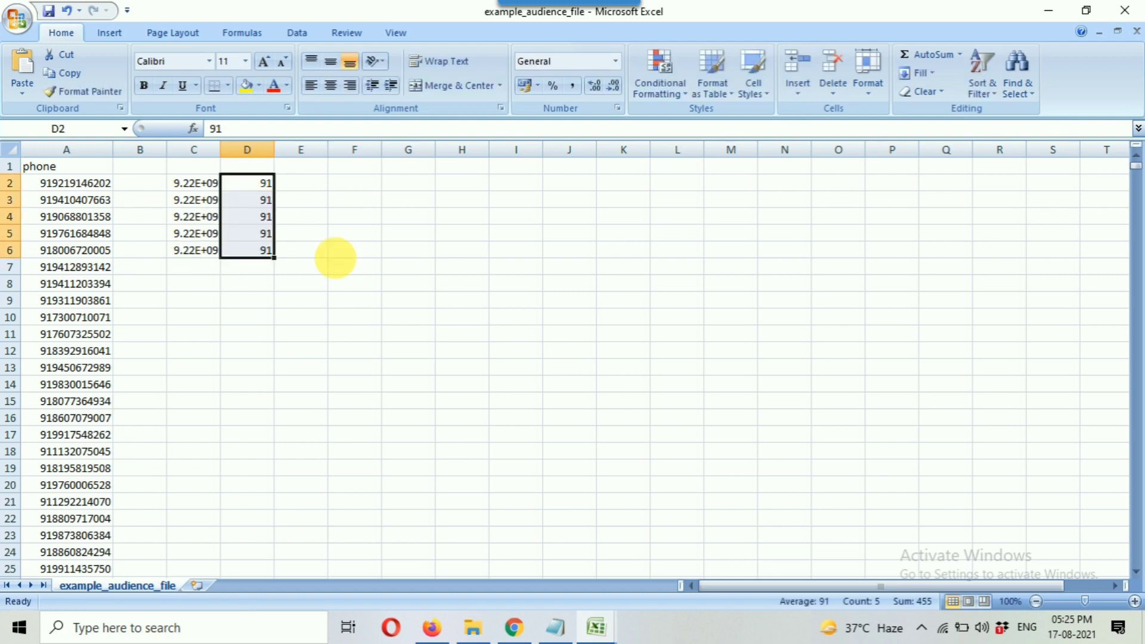
{"action": "left_click", "coordinate": [335, 255]}
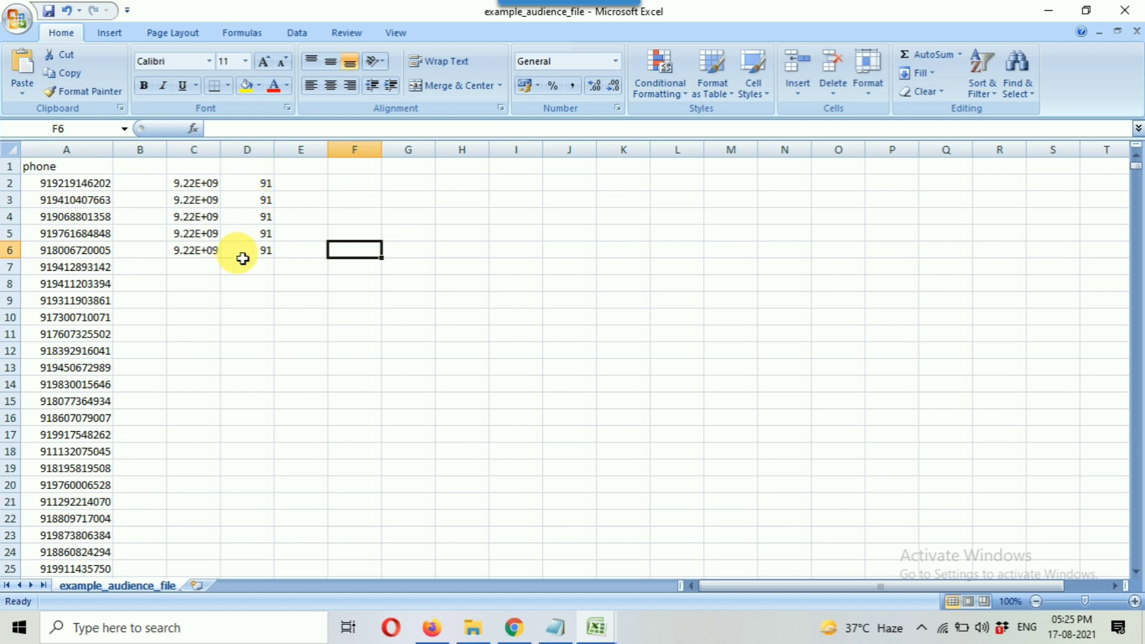
- Join the country code and number in E2 with the formula =D2&C2 and fill it down to E6
{"action": "left_click", "coordinate": [301, 184]}
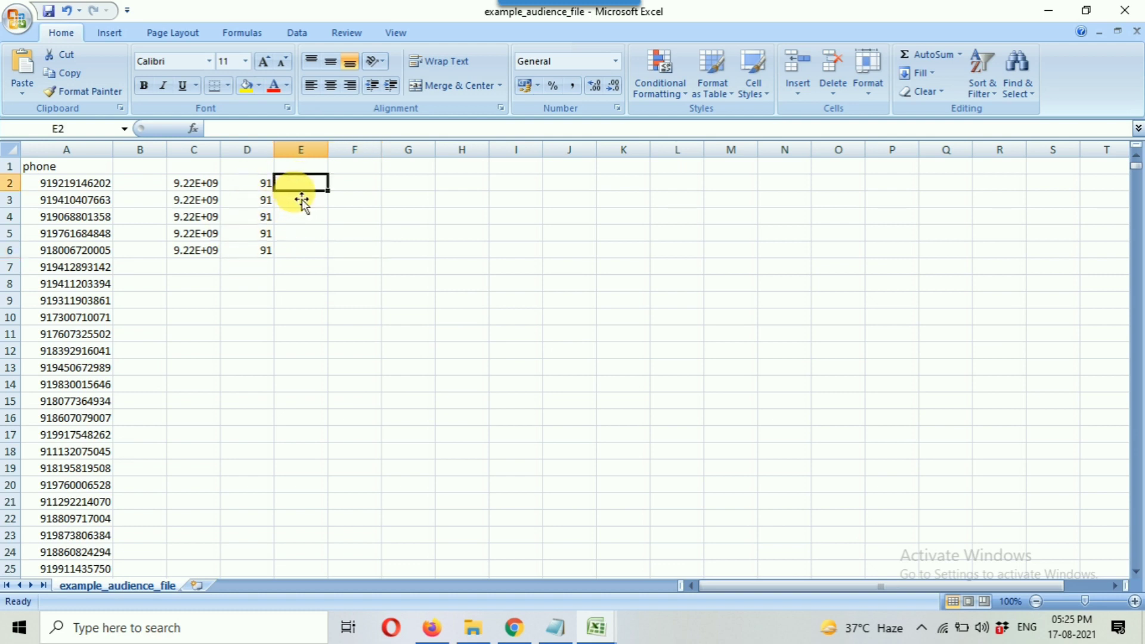
{"action": "type", "text": "="}
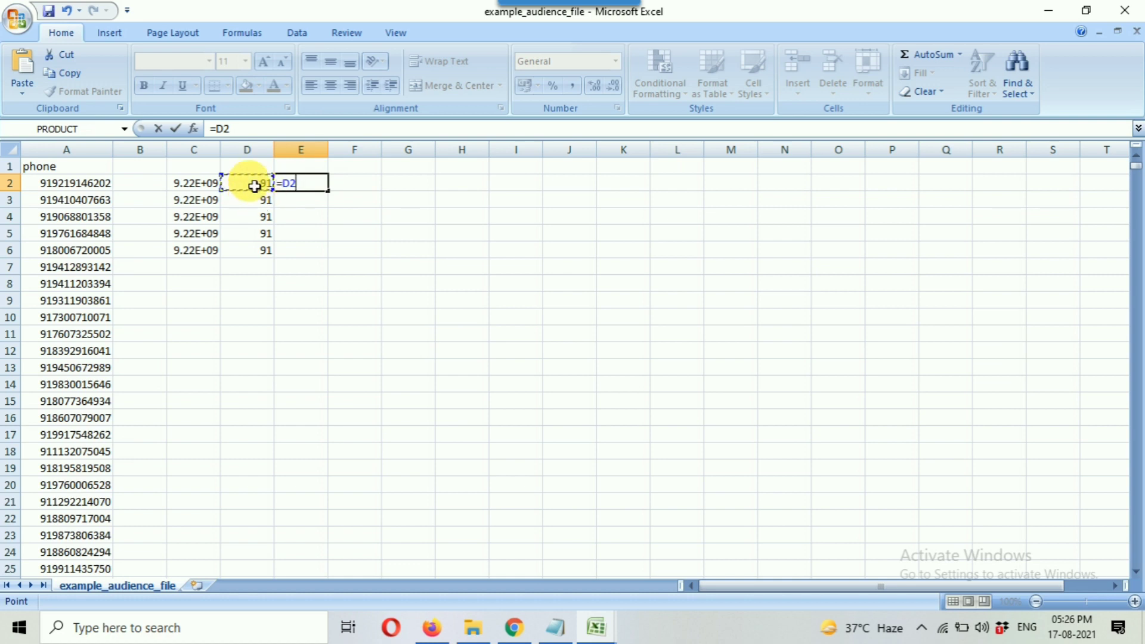
{"action": "type", "text": "&"}
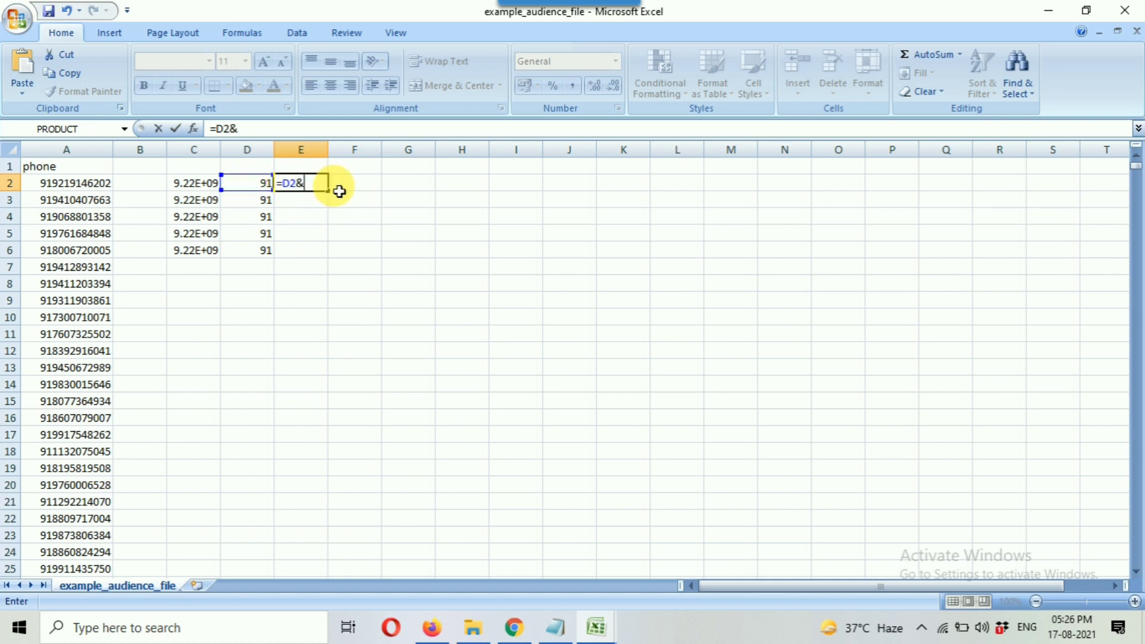
{"action": "left_click", "coordinate": [202, 190]}
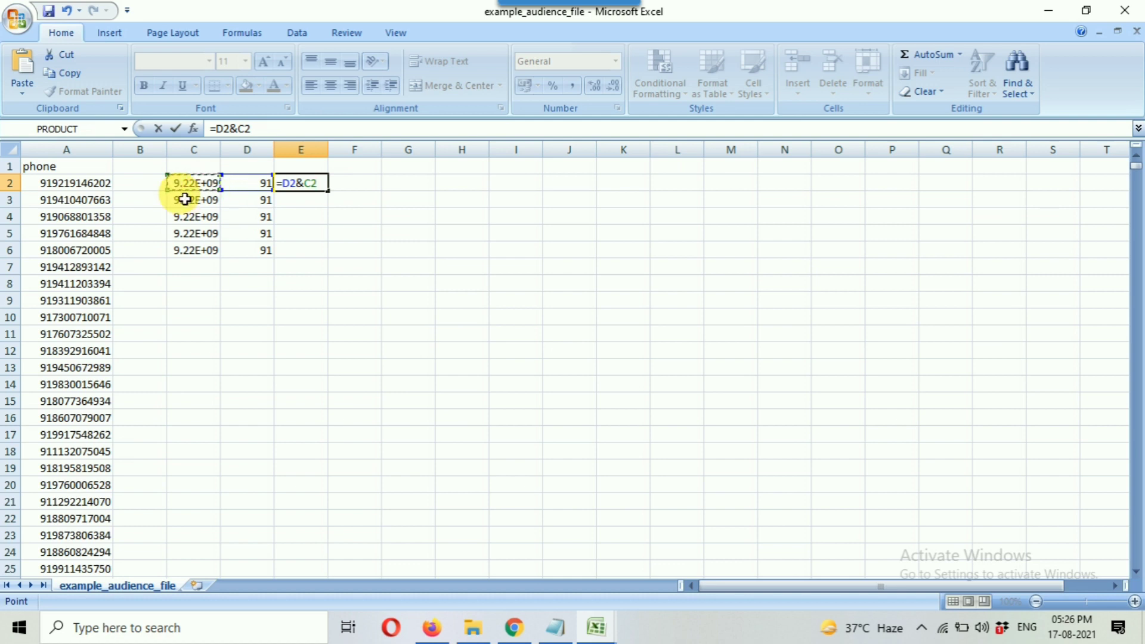
{"action": "key", "text": "Return"}
{"action": "key", "text": "Up"}
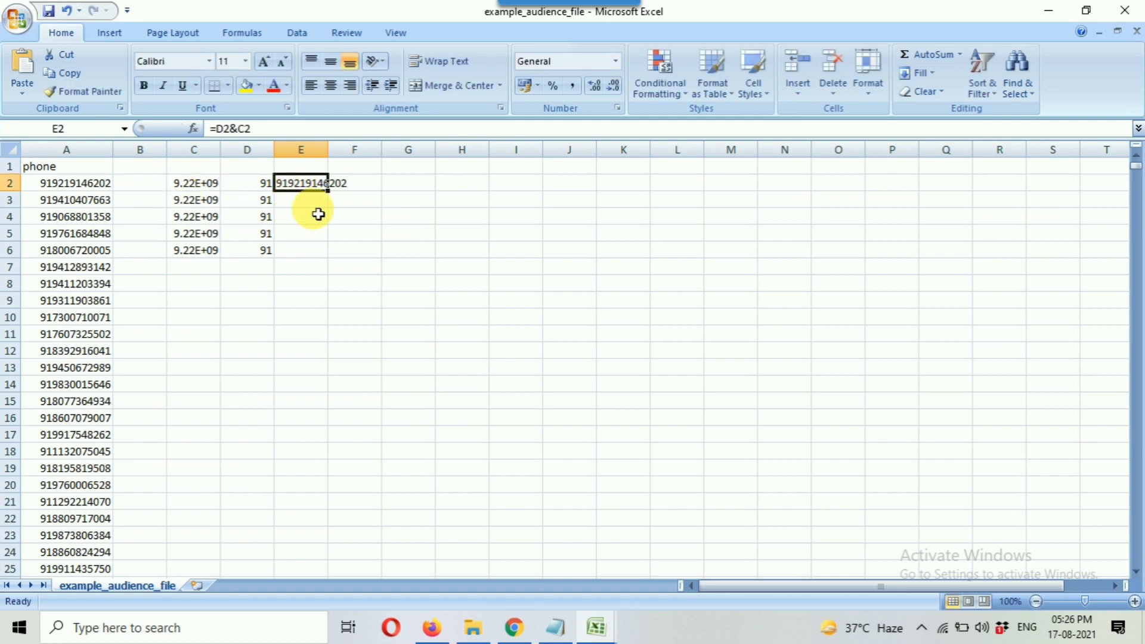
{"action": "left_click_drag", "start_coordinate": [328, 191], "coordinate": [327, 191]}
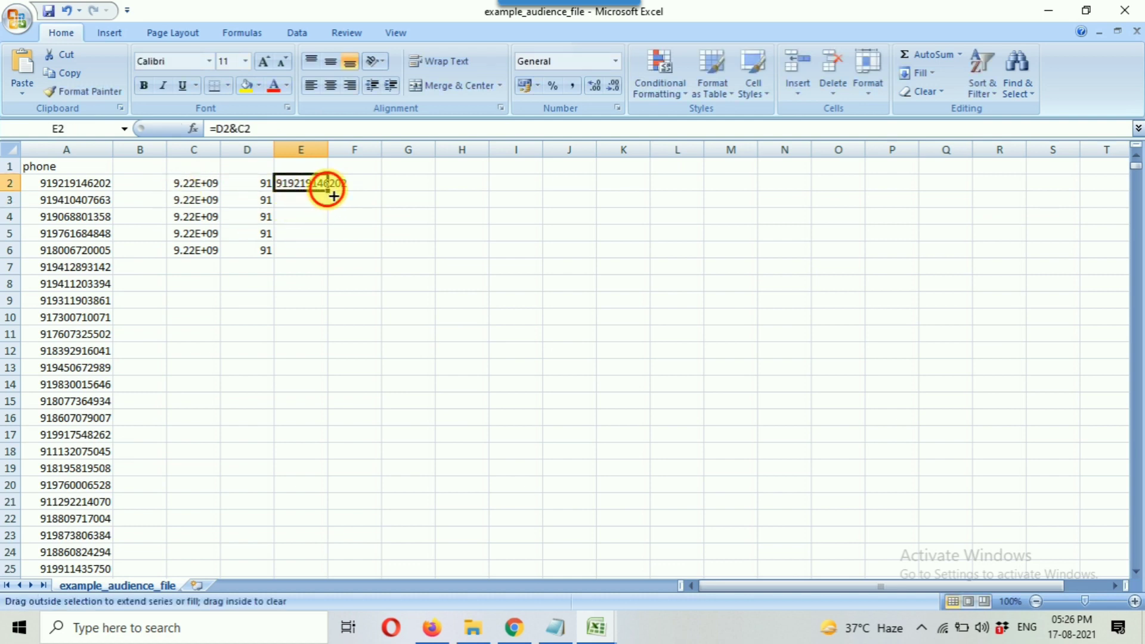
{"action": "double_click", "coordinate": [327, 191]}
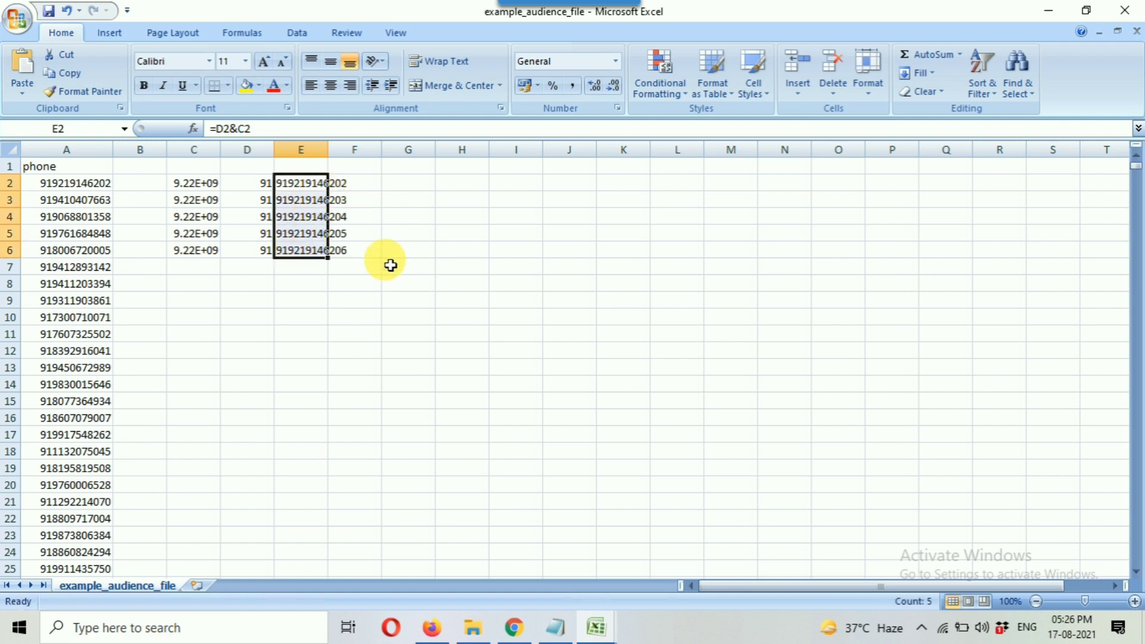
- Check the source numbers in column C and widen column E to fit the combined numbers
{"action": "left_click", "coordinate": [204, 250]}
{"action": "left_click", "coordinate": [205, 233]}
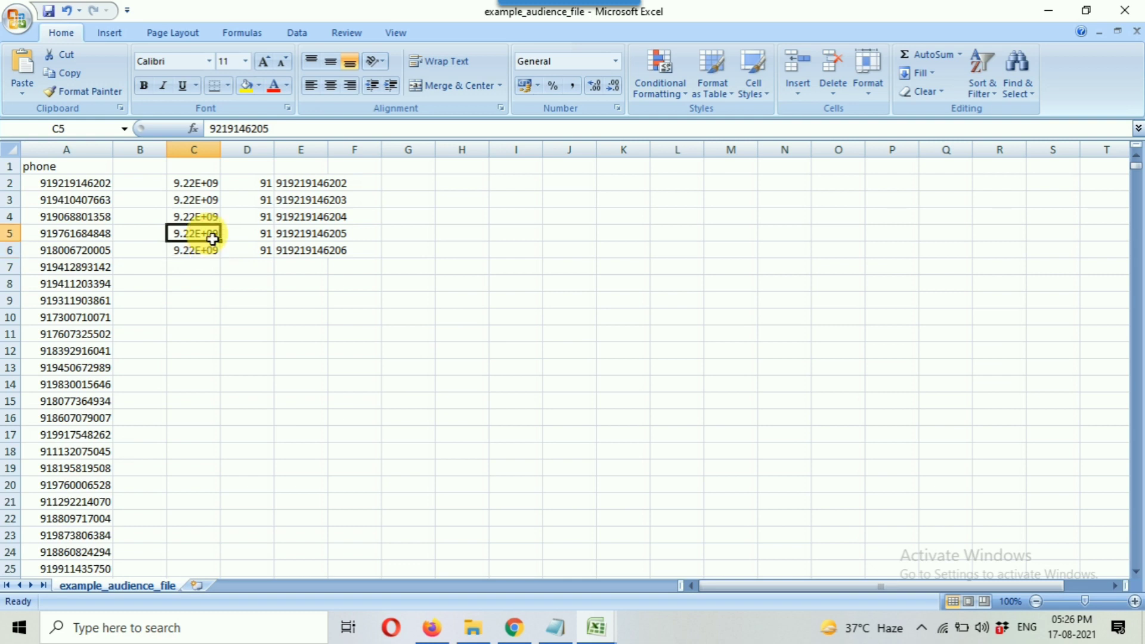
{"action": "left_click", "coordinate": [211, 217]}
{"action": "left_click", "coordinate": [203, 186]}
{"action": "left_click", "coordinate": [464, 249]}
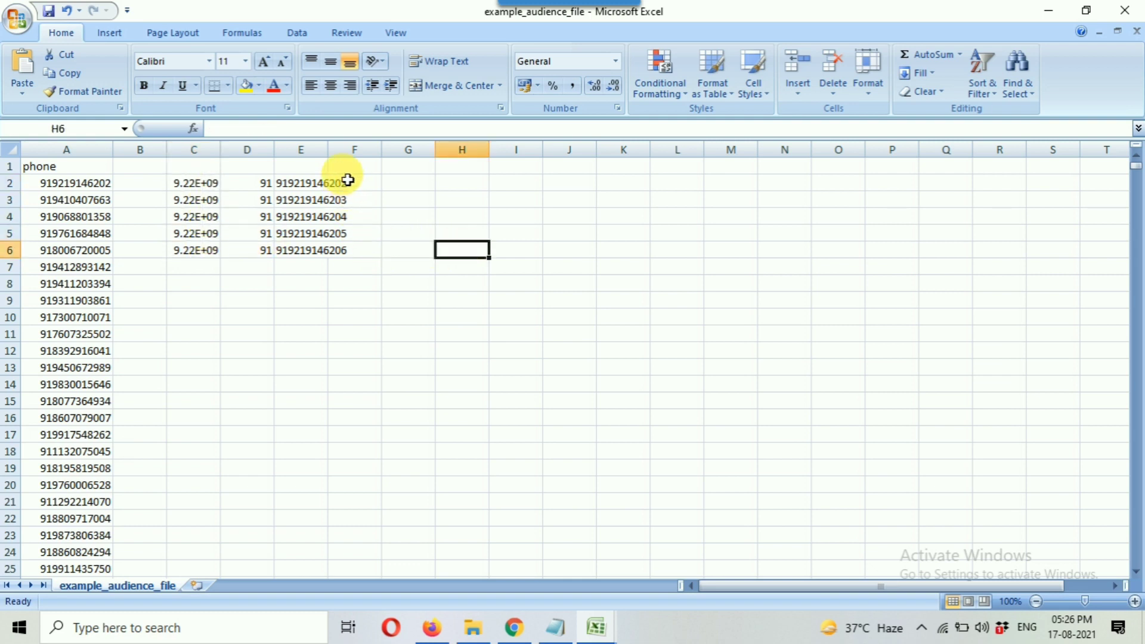
{"action": "left_click_drag", "start_coordinate": [340, 161], "coordinate": [365, 160]}
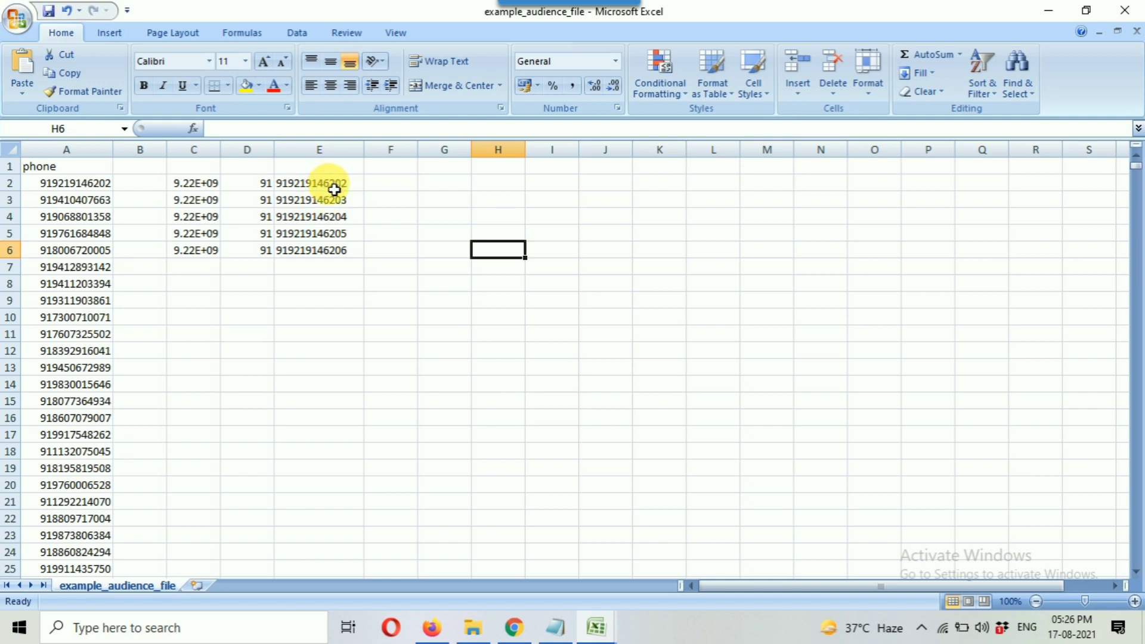
- Paste the combined numbers from E2:E6 into Notepad, copy them there as plain text, and return to cell A2 of the workbook
{"action": "left_click_drag", "start_coordinate": [335, 190], "coordinate": [326, 251]}
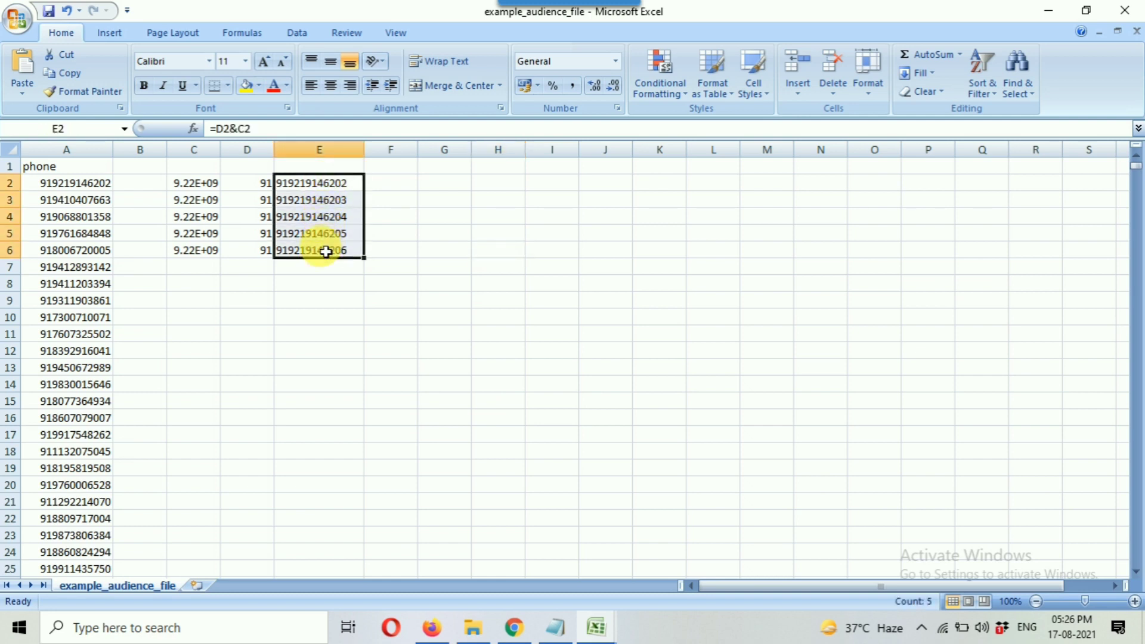
{"action": "key", "text": "ctrl+c"}
{"action": "left_click", "coordinate": [555, 627]}
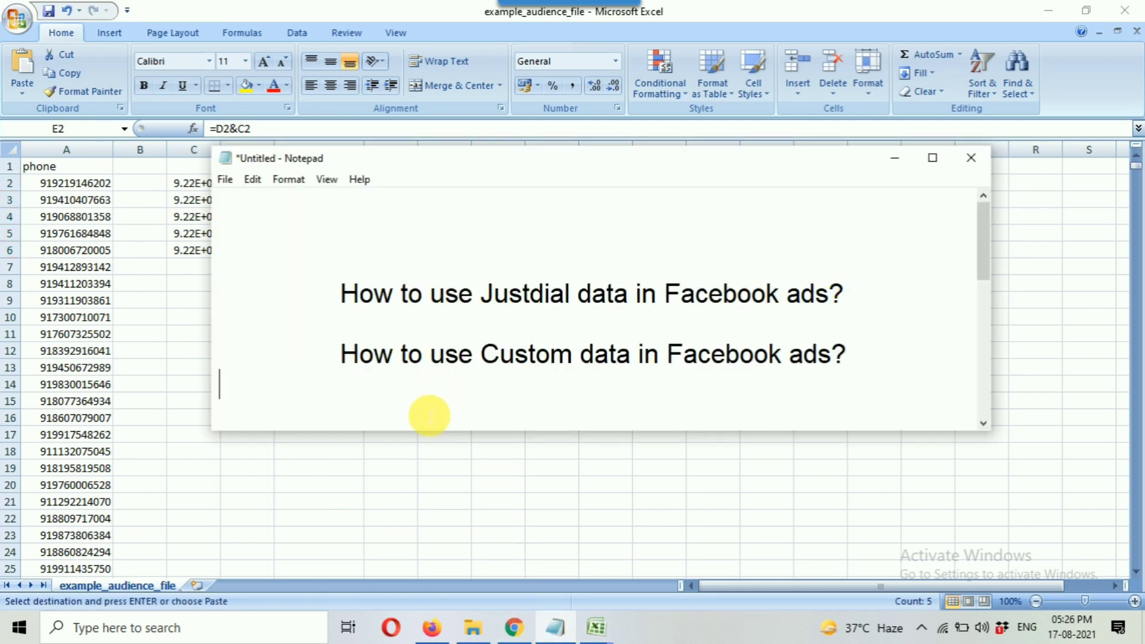
{"action": "key", "text": "ctrl+v"}
{"action": "left_click", "coordinate": [229, 269], "text": "shift"}
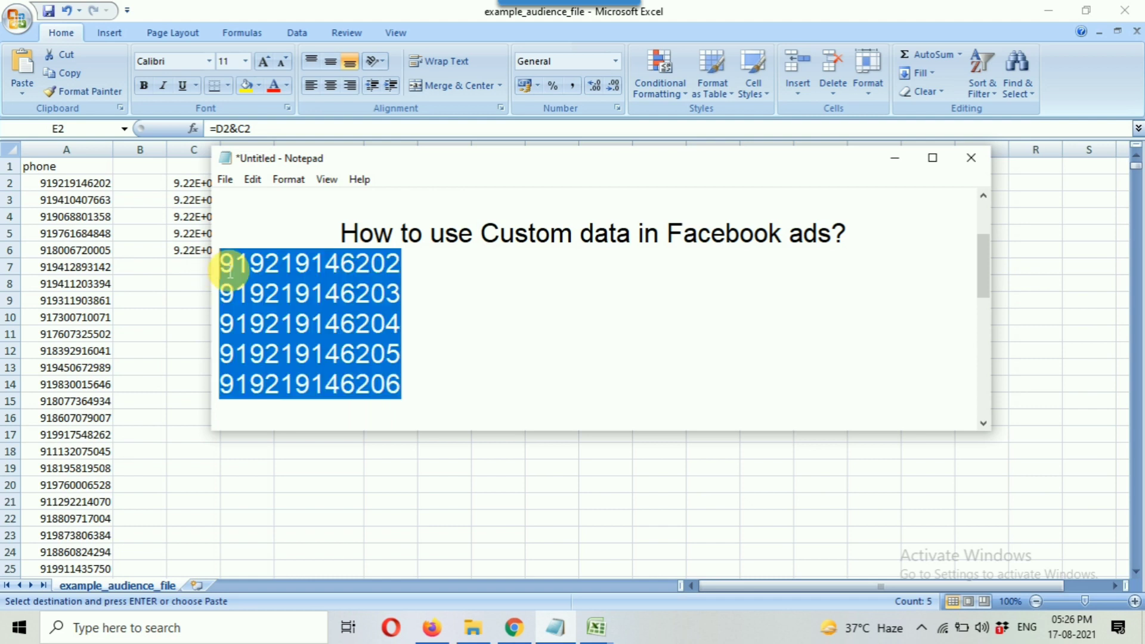
{"action": "key", "text": "ctrl+c"}
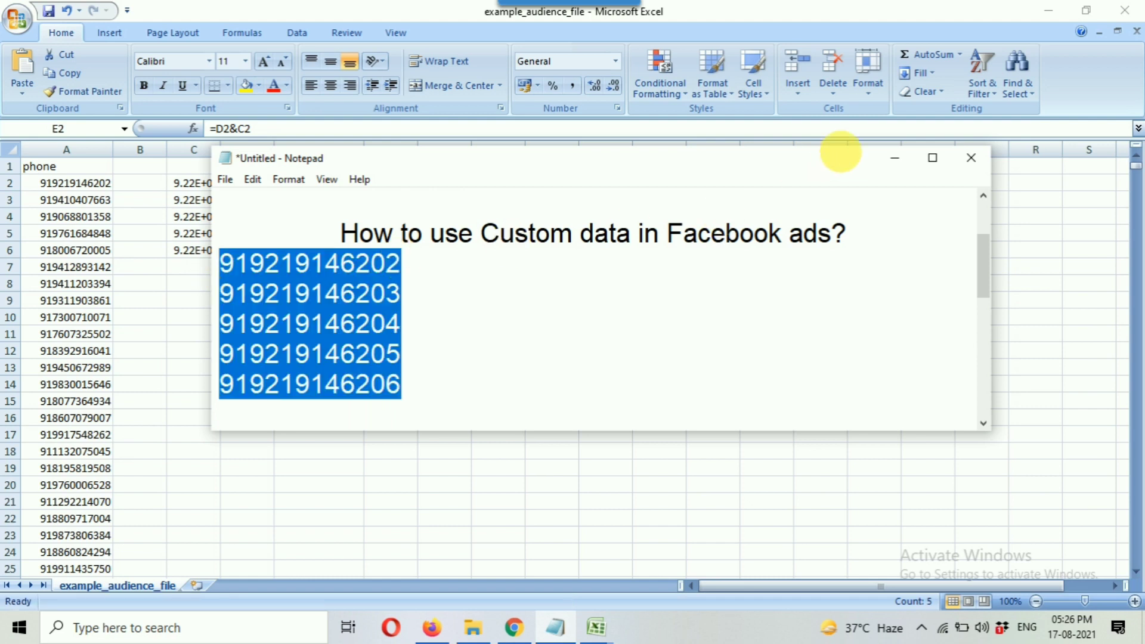
{"action": "left_click", "coordinate": [894, 158]}
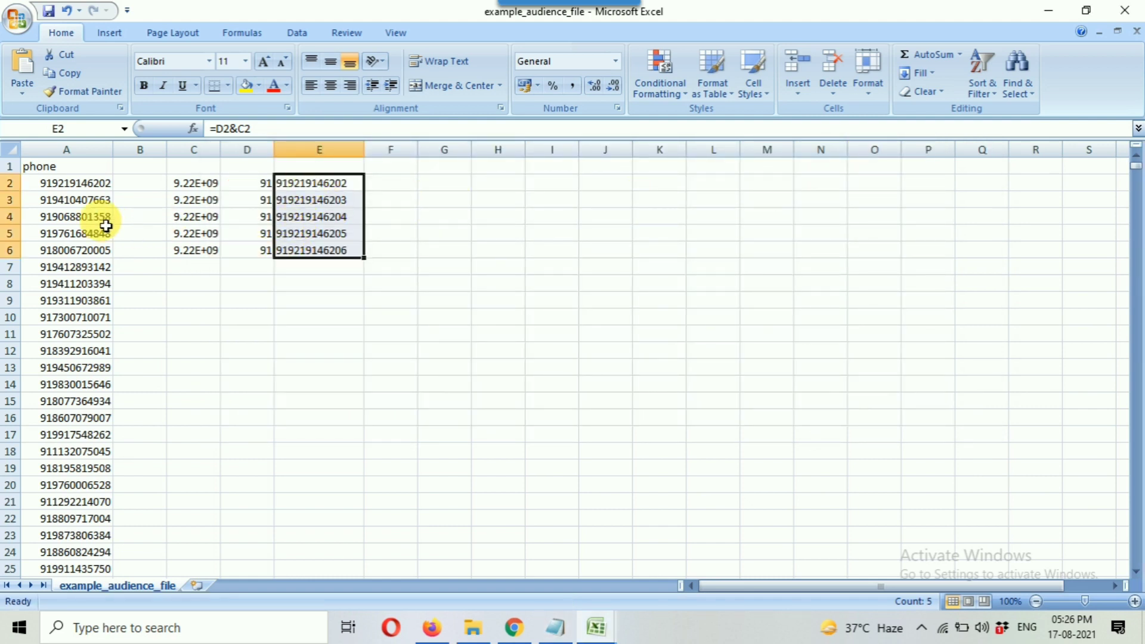
{"action": "left_click", "coordinate": [76, 184]}
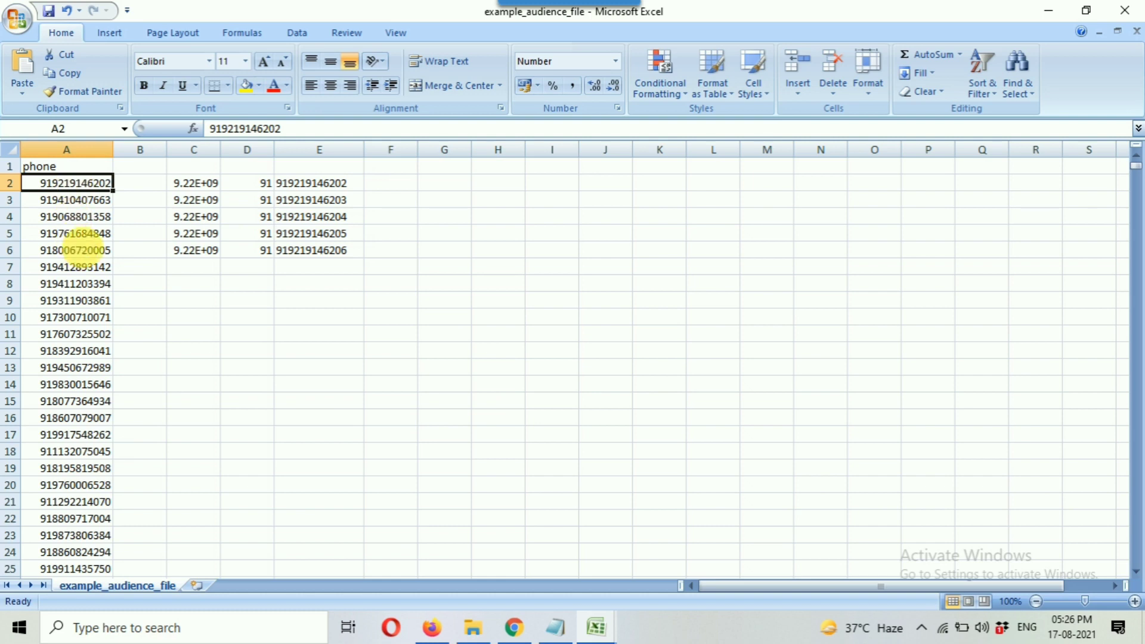
- Paste the plain-text numbers with country code over cells A2:A6 of the phone column
{"action": "left_click", "coordinate": [77, 250], "text": "shift"}
{"action": "key", "text": "ctrl+v"}
{"action": "left_click", "coordinate": [280, 337]}
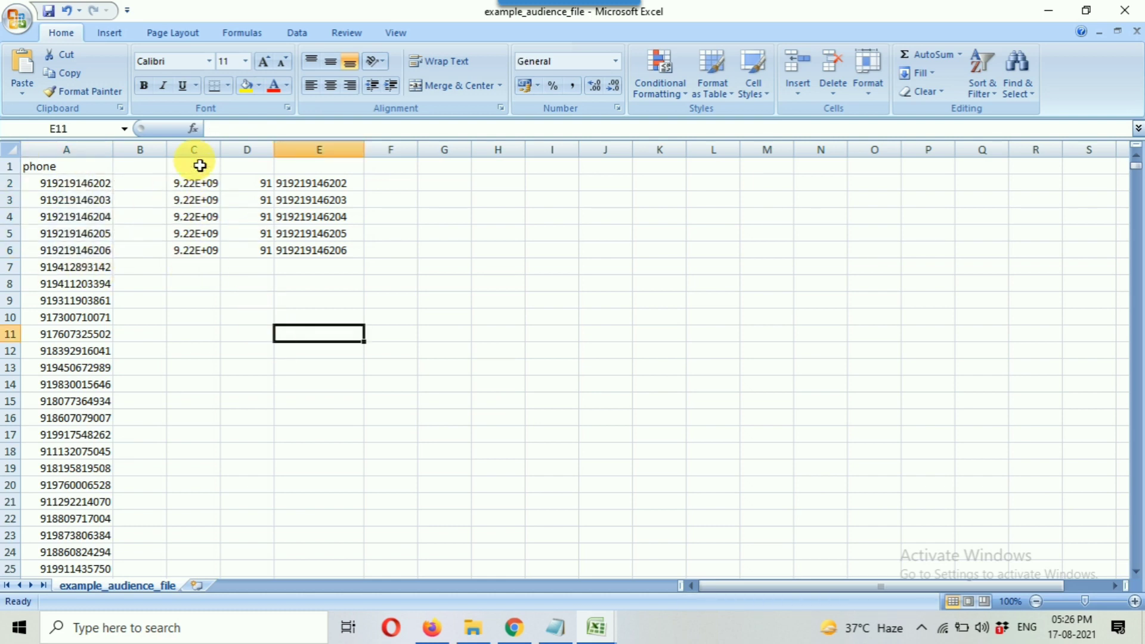
- Delete the helper columns C to E from the sheet
{"action": "left_click_drag", "start_coordinate": [185, 148], "coordinate": [307, 148]}
{"action": "right_click", "coordinate": [334, 155]}
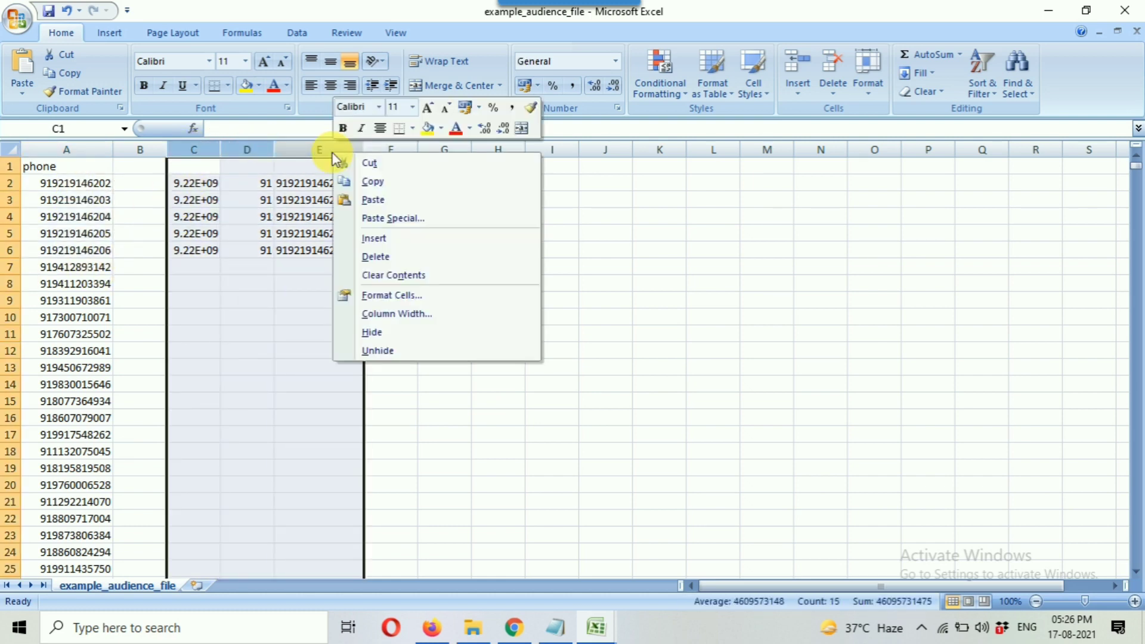
{"action": "left_click", "coordinate": [375, 256]}
{"action": "left_click", "coordinate": [244, 233]}
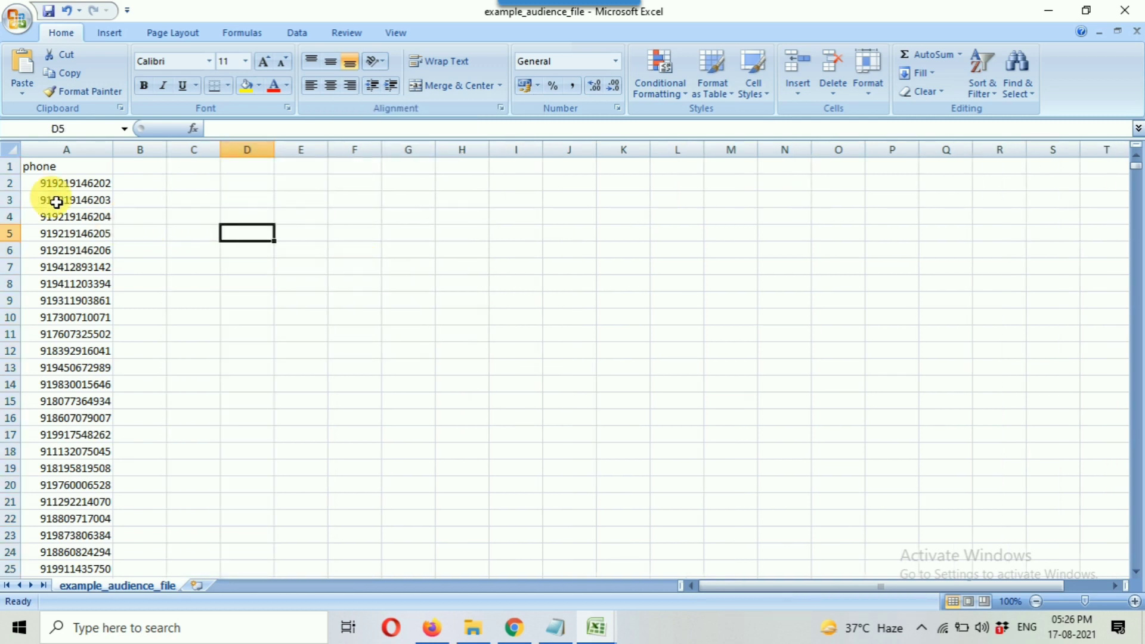
- Check the pasted numbers in A2:A6 and save example_audience_file, keeping the CSV format
{"action": "left_click_drag", "start_coordinate": [65, 186], "coordinate": [76, 256]}
{"action": "left_click", "coordinate": [176, 261]}
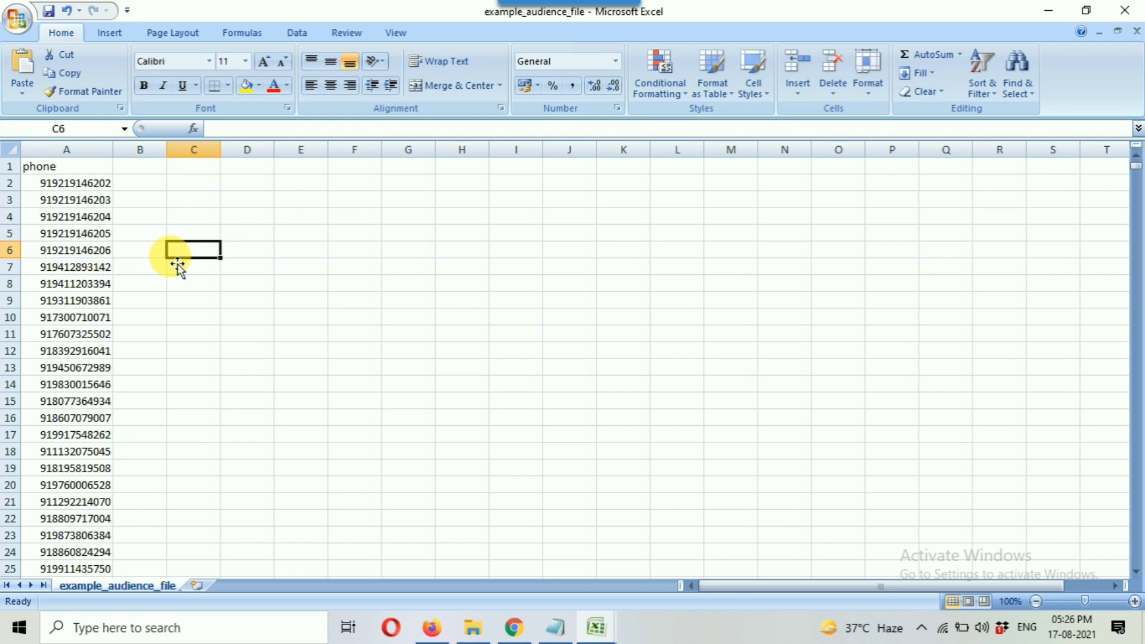
{"action": "left_click", "coordinate": [50, 13]}
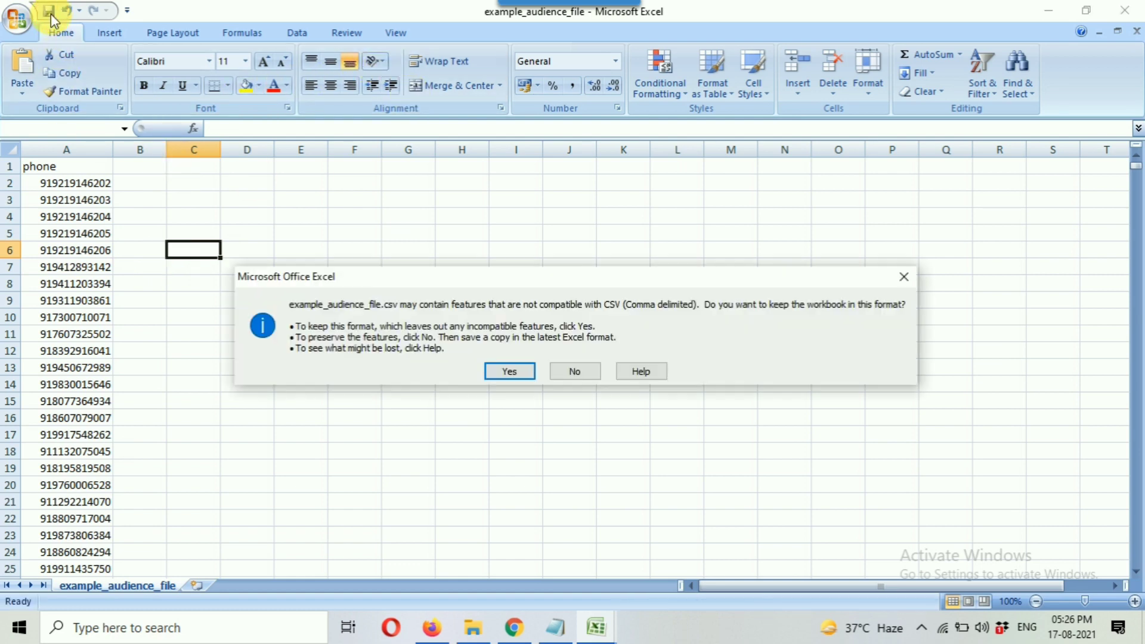
{"action": "left_click", "coordinate": [494, 373]}
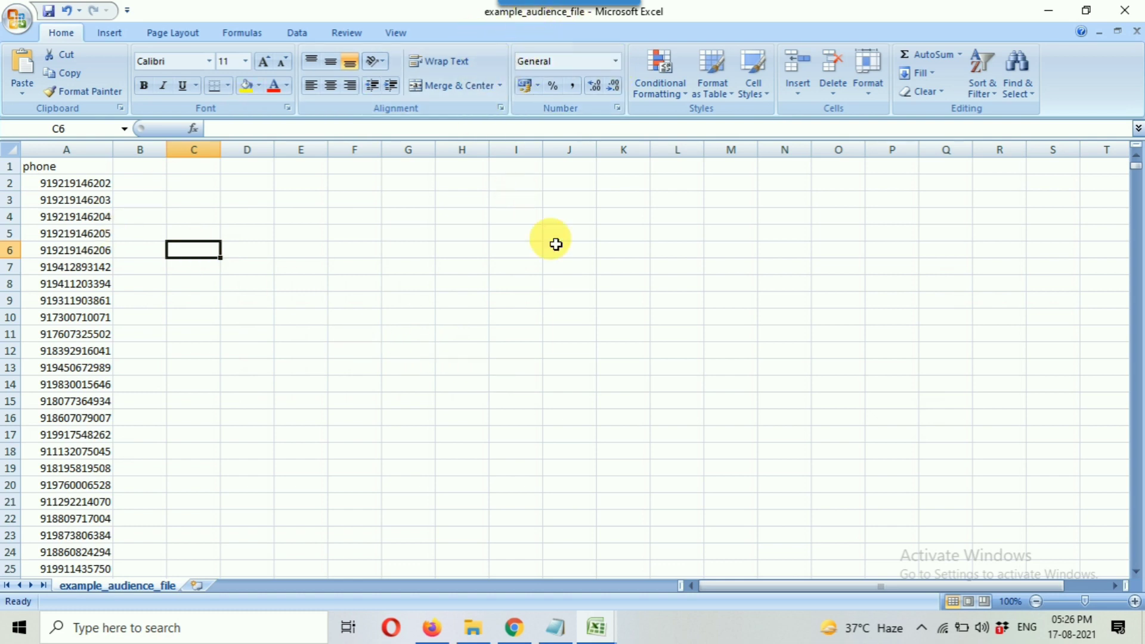
- Switch to the Ads Manager audience page in Chrome, continue past list preparation, and choose No for including customer value
{"action": "left_click", "coordinate": [516, 629]}
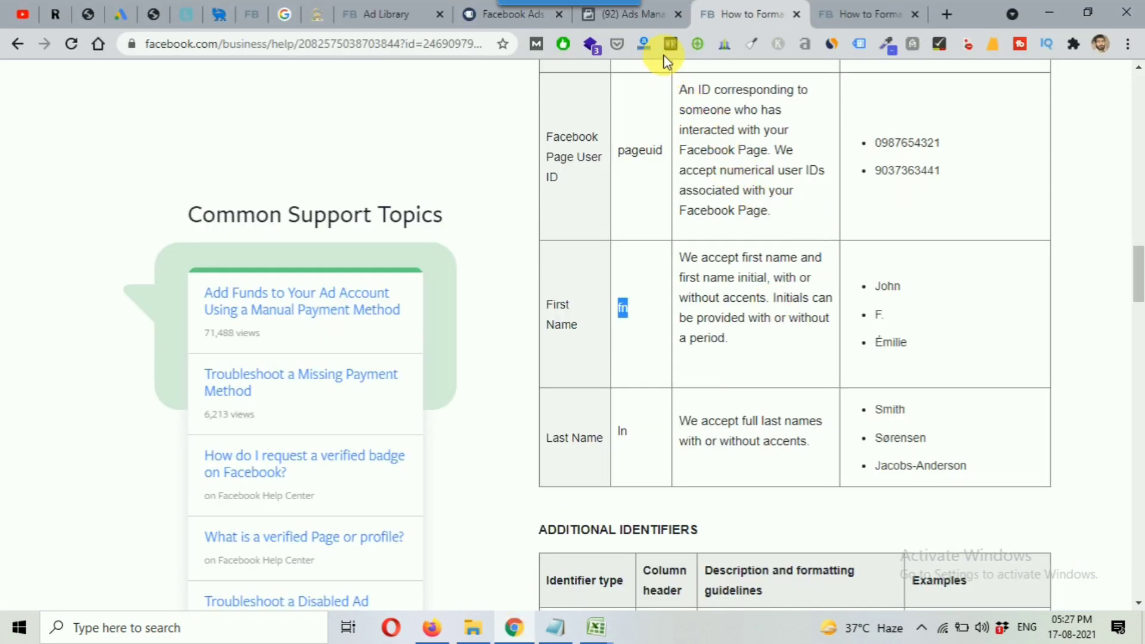
{"action": "left_click", "coordinate": [649, 18]}
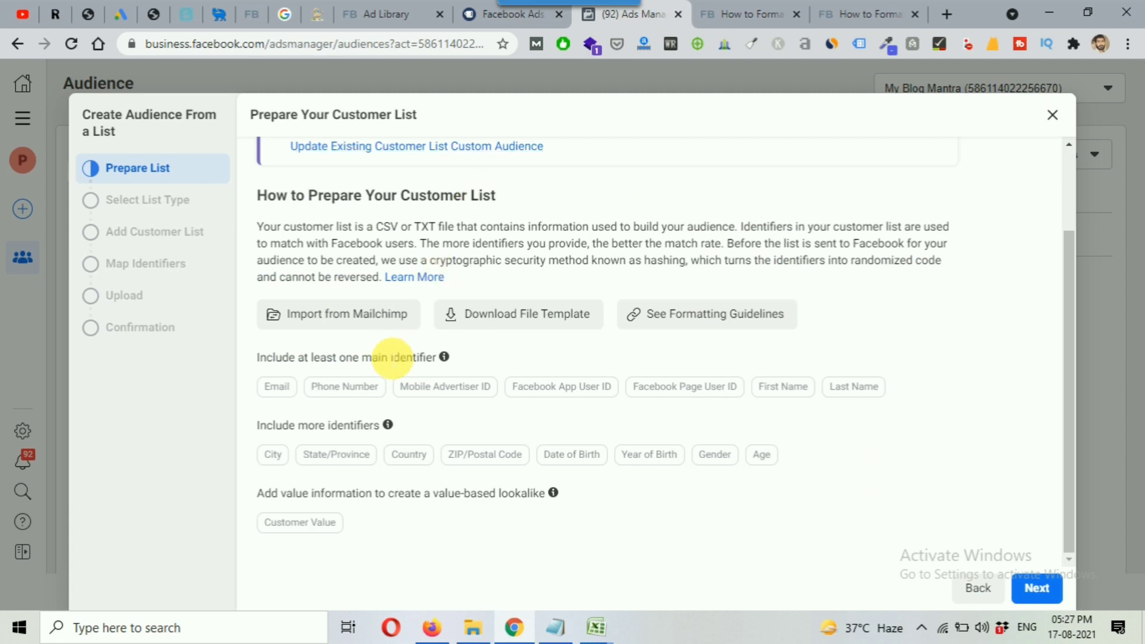
{"action": "left_click", "coordinate": [1037, 590]}
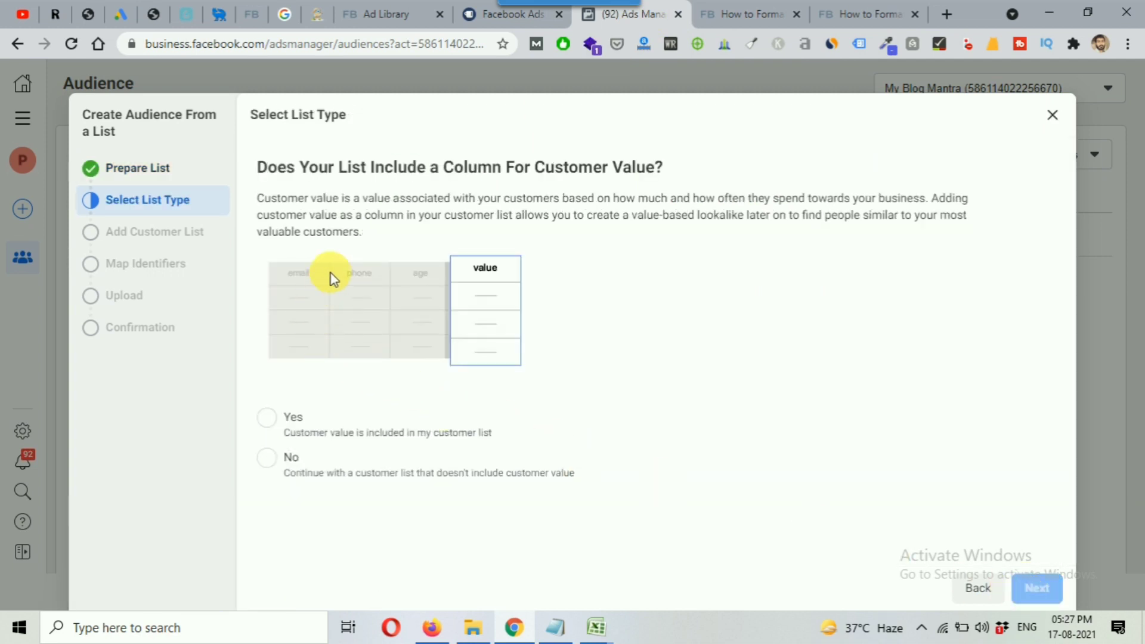
{"action": "left_click", "coordinate": [268, 459]}
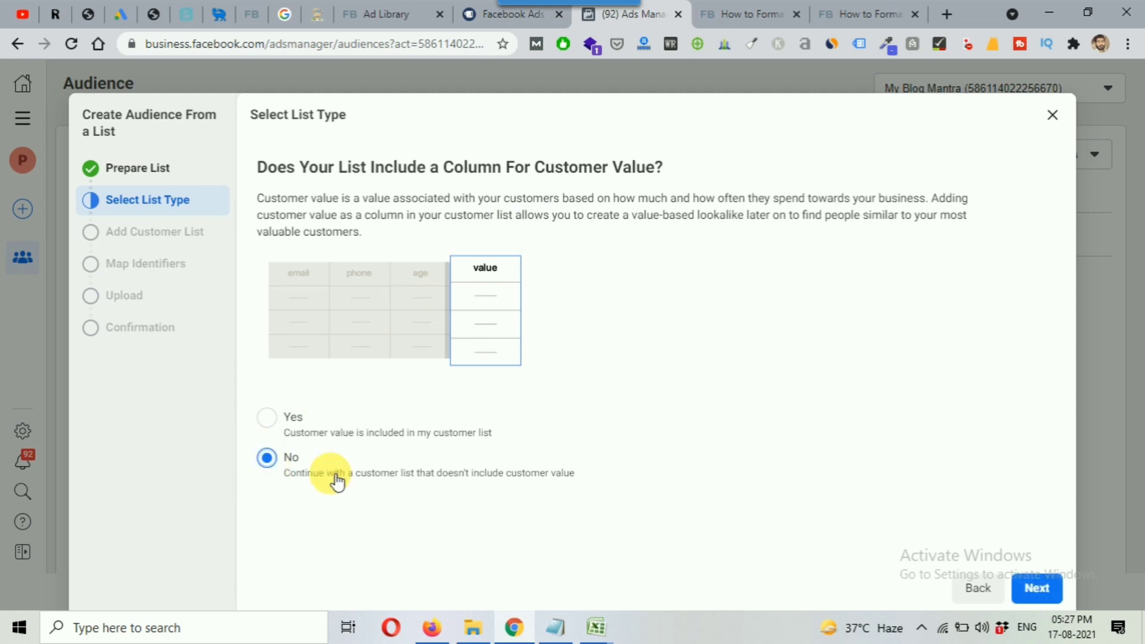
{"action": "left_click", "coordinate": [1035, 591]}
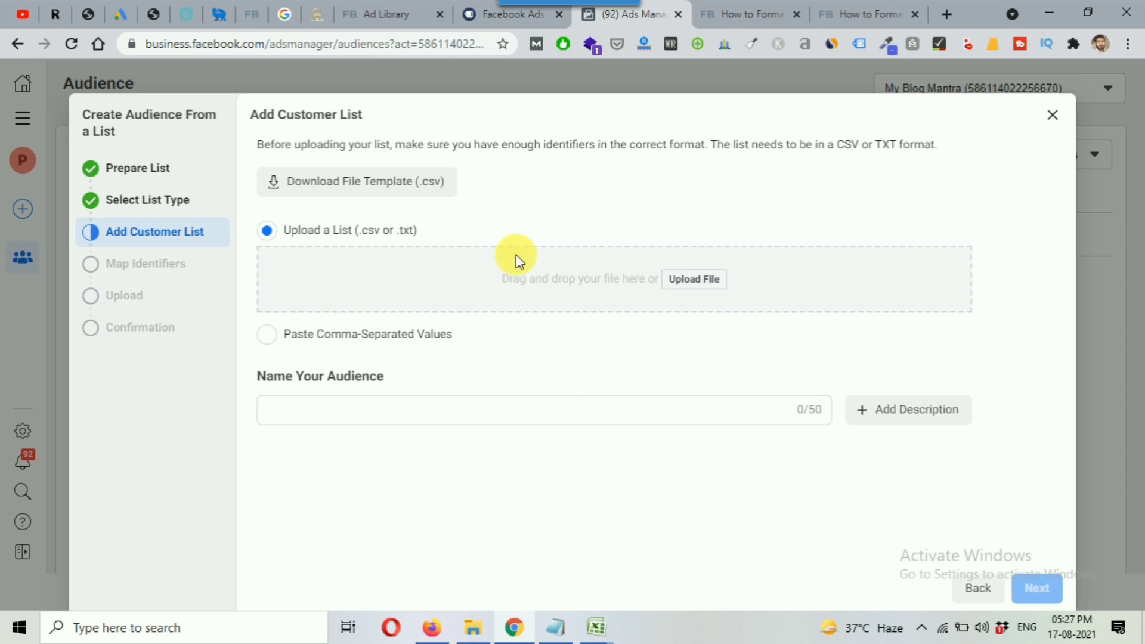
- Upload example_audience_file.csv as the customer list, keep its file name as audience name, and import it with the column mapped to Phone Number
{"action": "left_click", "coordinate": [692, 283]}
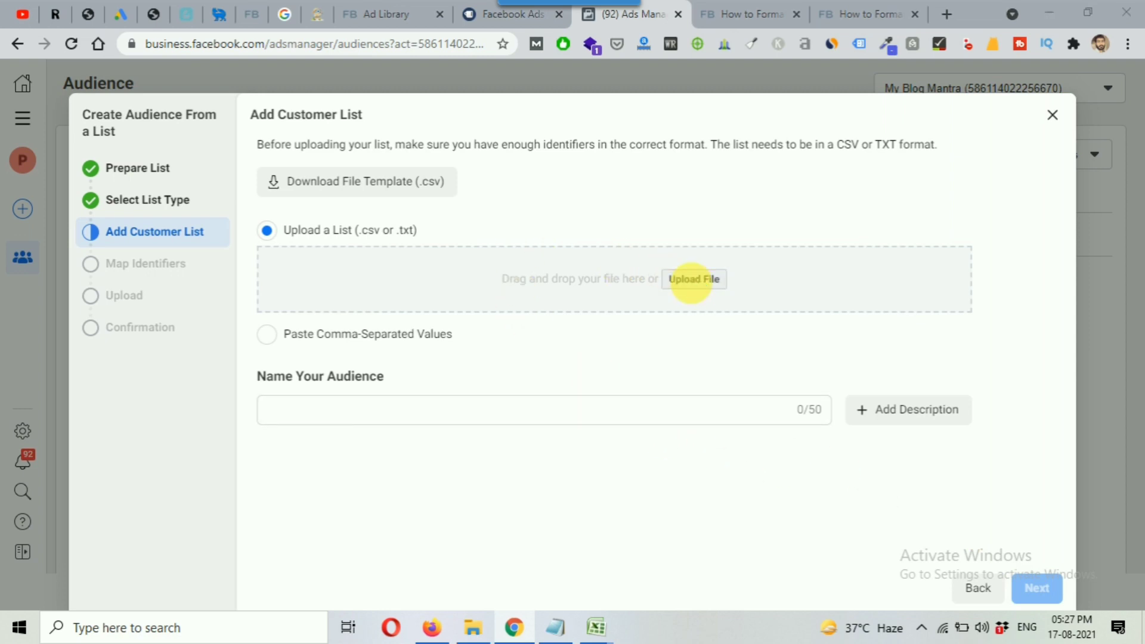
{"action": "left_click", "coordinate": [258, 347]}
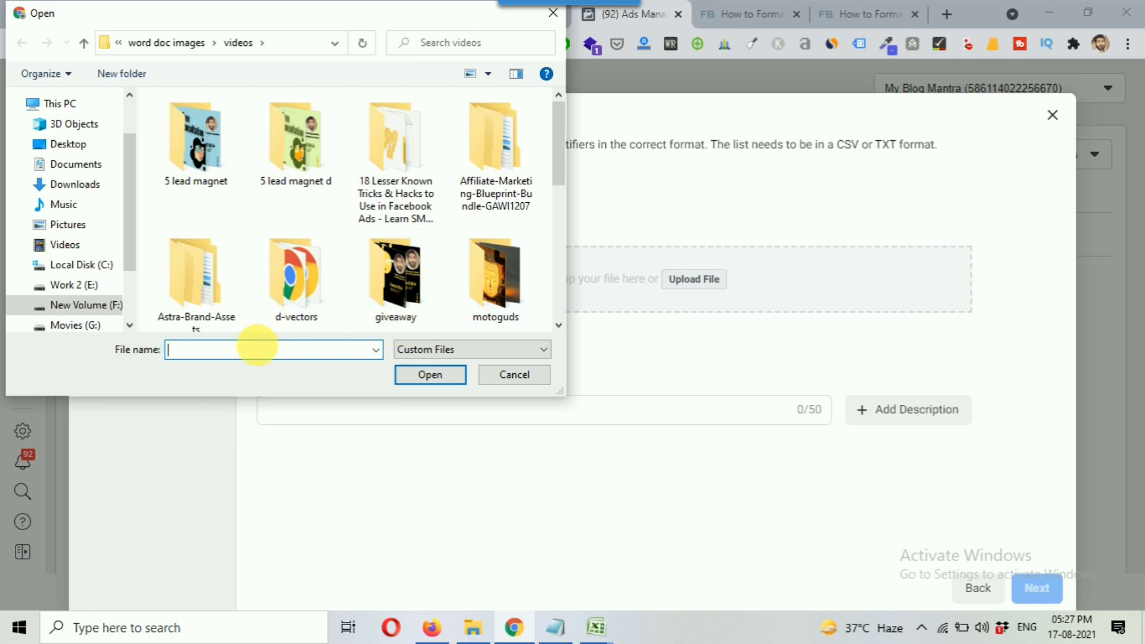
{"action": "type", "text": "exa"}
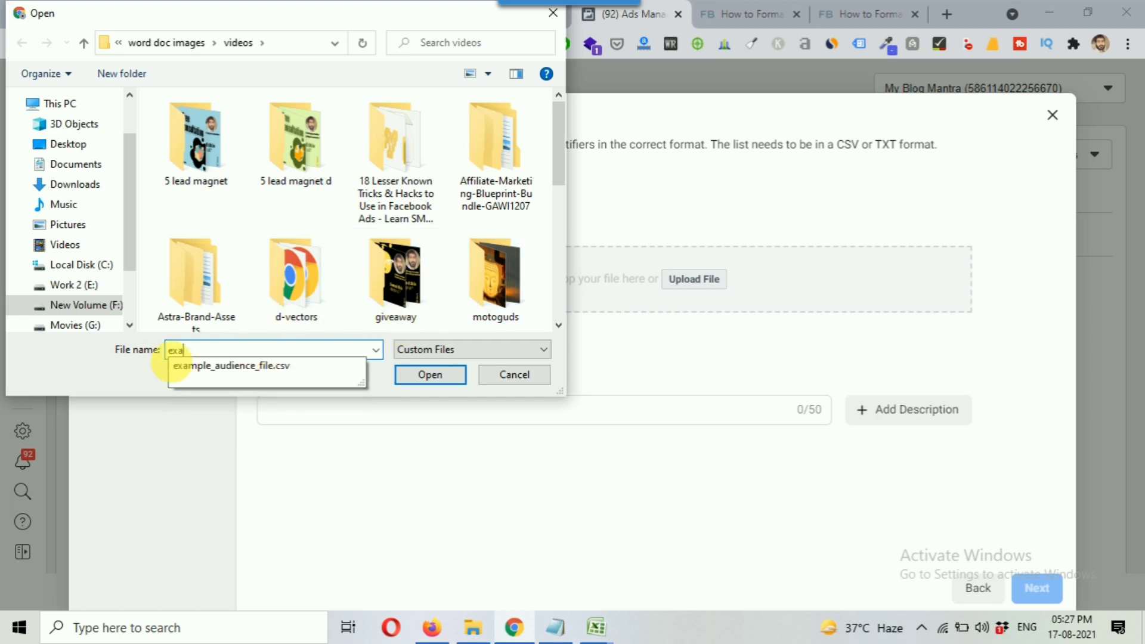
{"action": "left_click", "coordinate": [257, 367]}
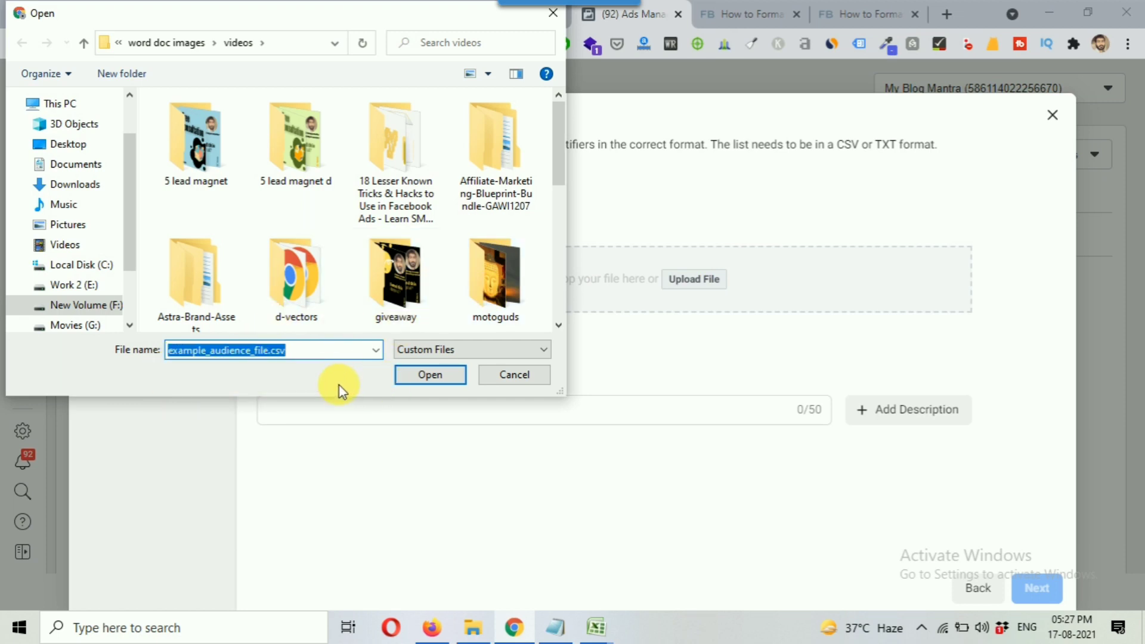
{"action": "left_click", "coordinate": [411, 381]}
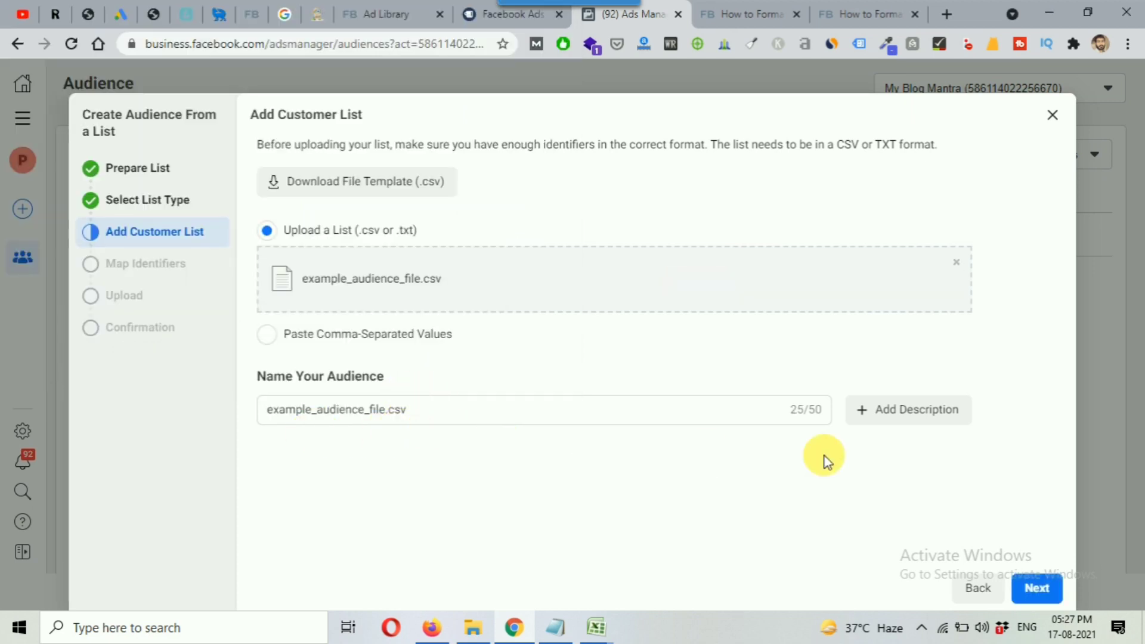
{"action": "left_click", "coordinate": [1038, 588]}
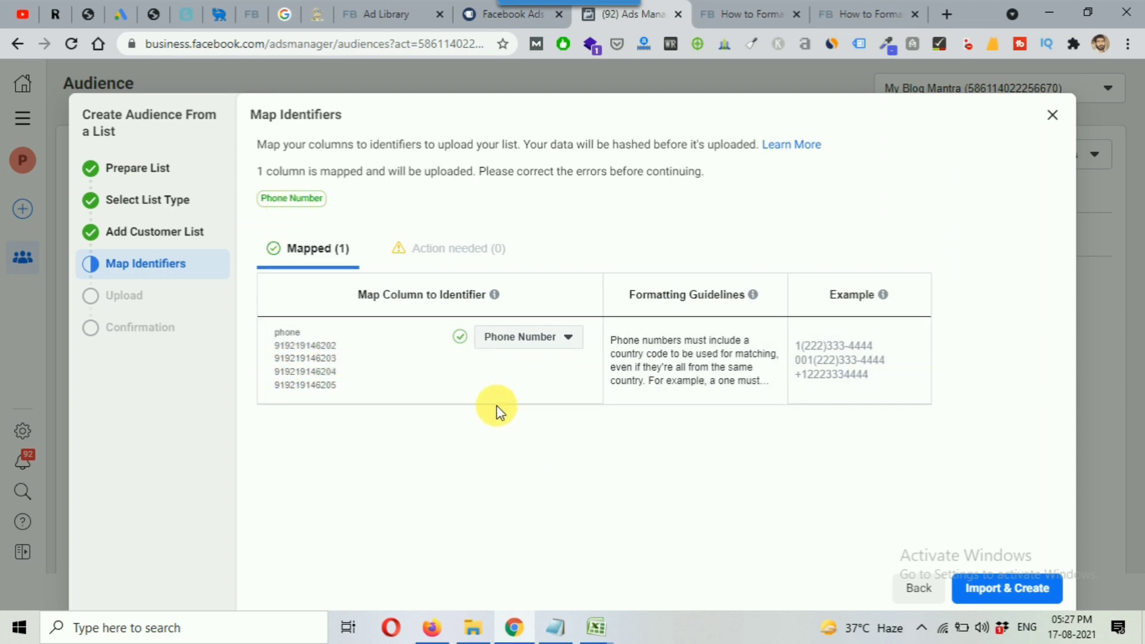
{"action": "left_click", "coordinate": [1021, 596]}
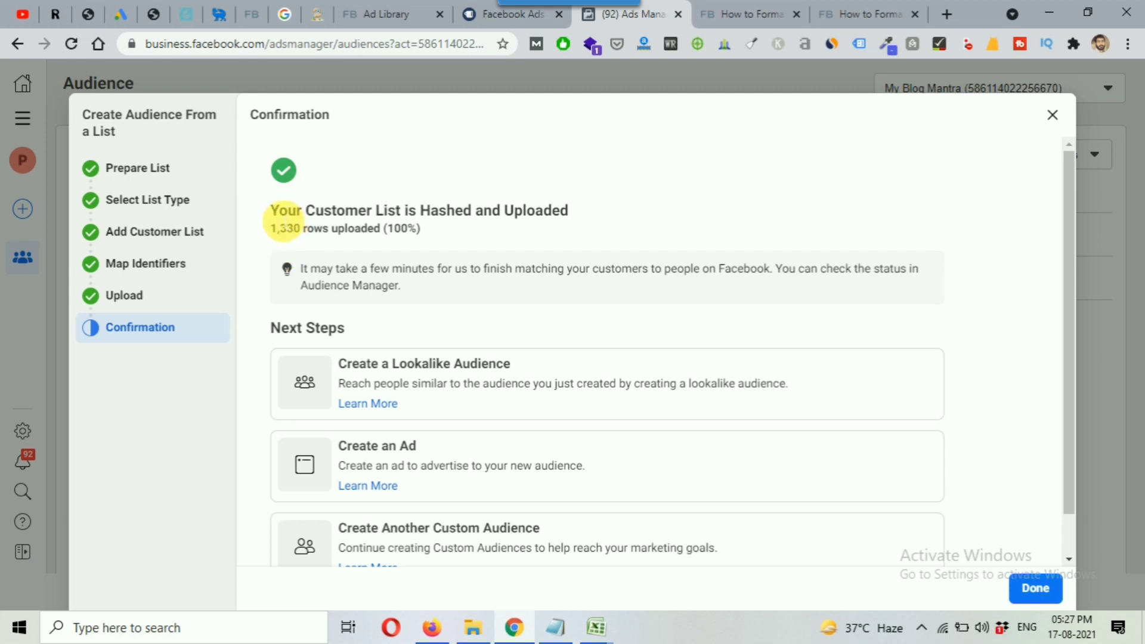
- Compare the uploaded row count in the confirmation with the last filled row of the phone column in the Excel audience file
{"action": "left_click_drag", "start_coordinate": [274, 212], "coordinate": [562, 215]}
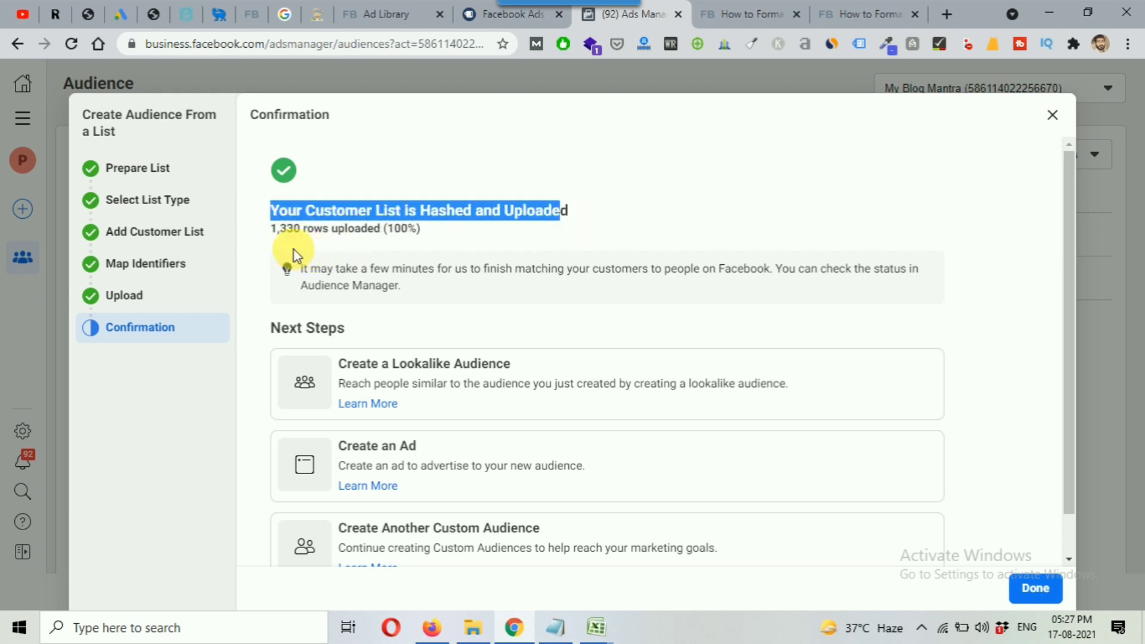
{"action": "left_click_drag", "start_coordinate": [272, 231], "coordinate": [300, 237]}
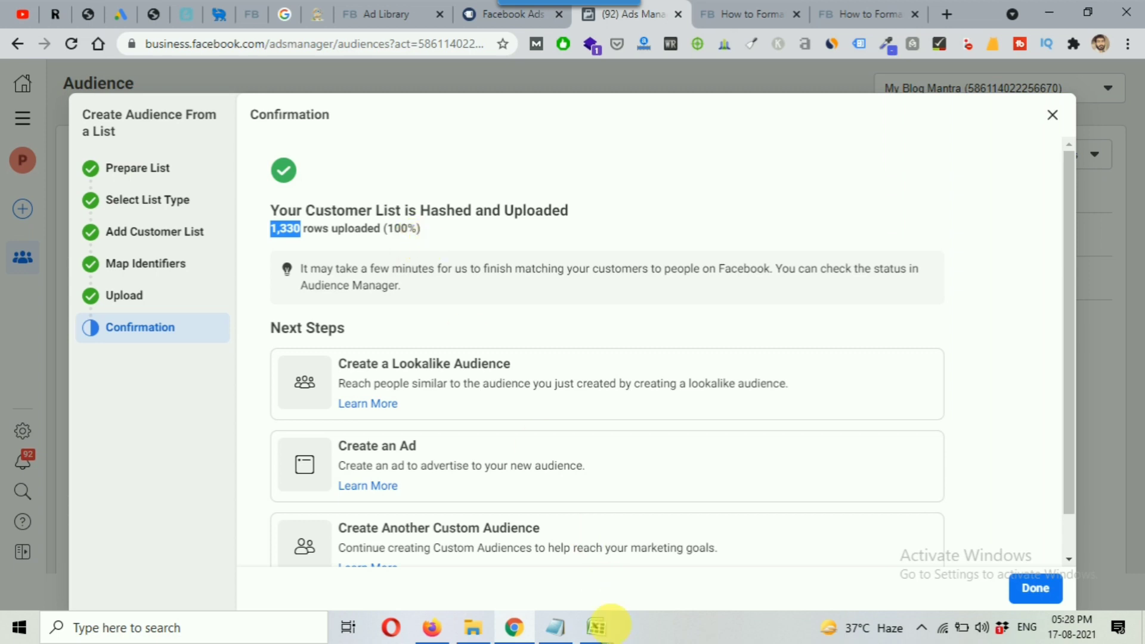
{"action": "mouse_move", "coordinate": [597, 626]}
{"action": "left_click", "coordinate": [657, 553]}
{"action": "left_click", "coordinate": [41, 289]}
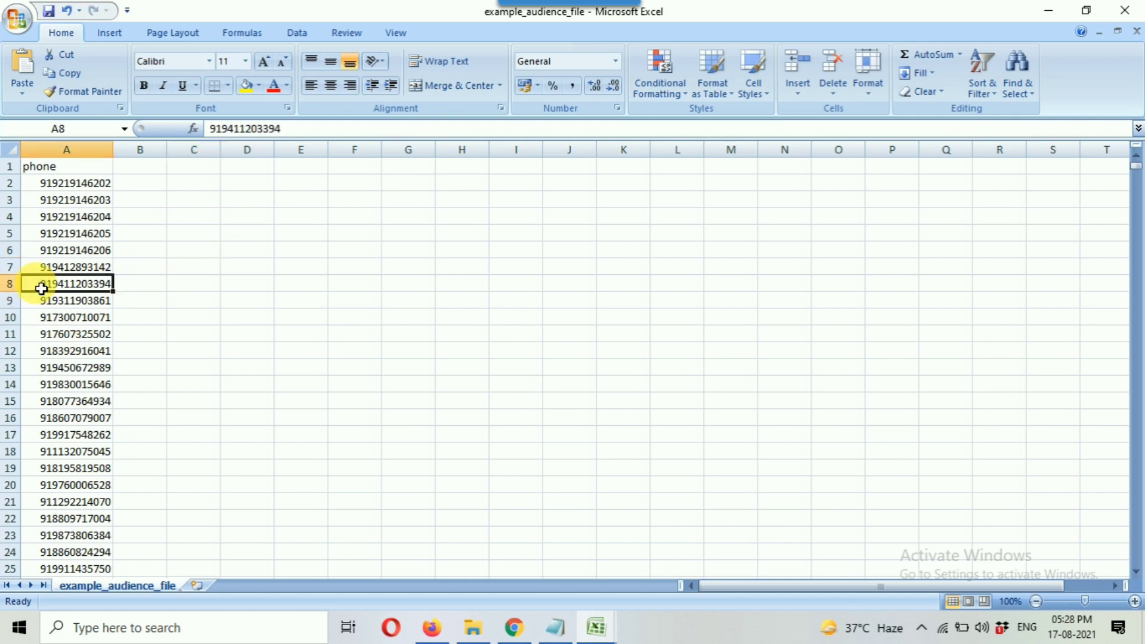
{"action": "key", "text": "ctrl+Down"}
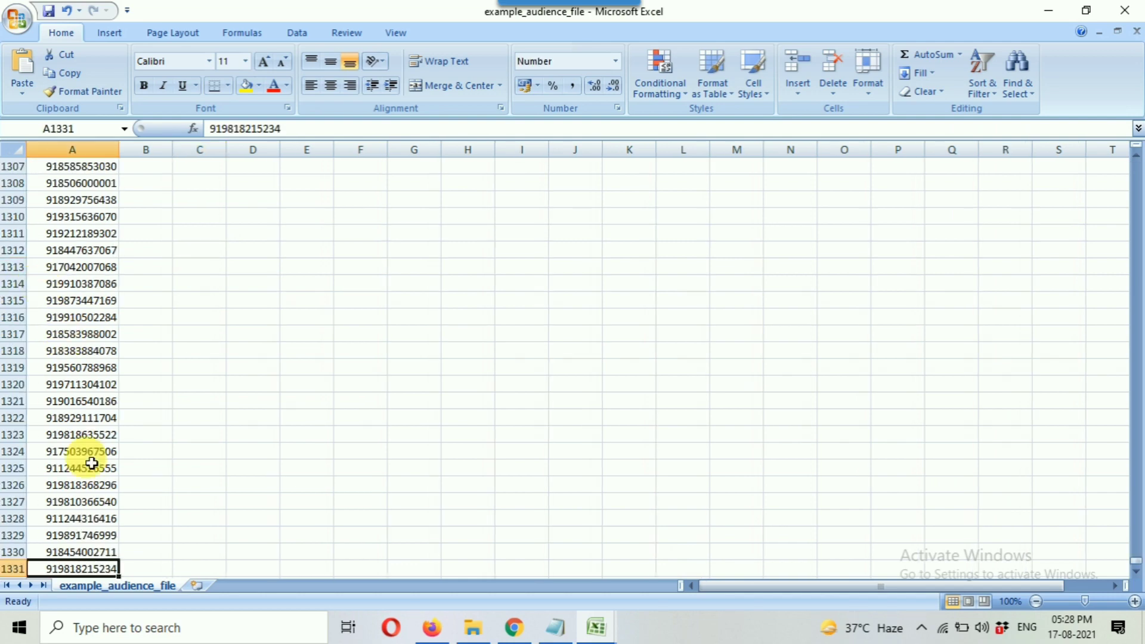
{"action": "scroll", "coordinate": [132, 526], "scroll_direction": "down", "scroll_amount": 1}
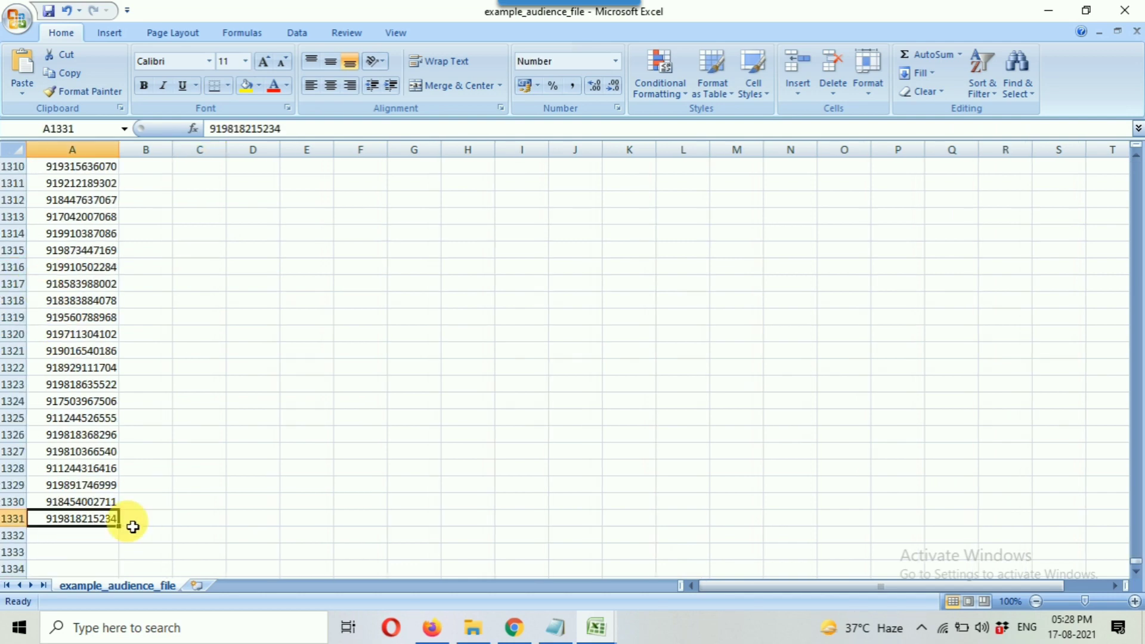
{"action": "left_click", "coordinate": [514, 628]}
{"action": "left_click", "coordinate": [291, 236]}
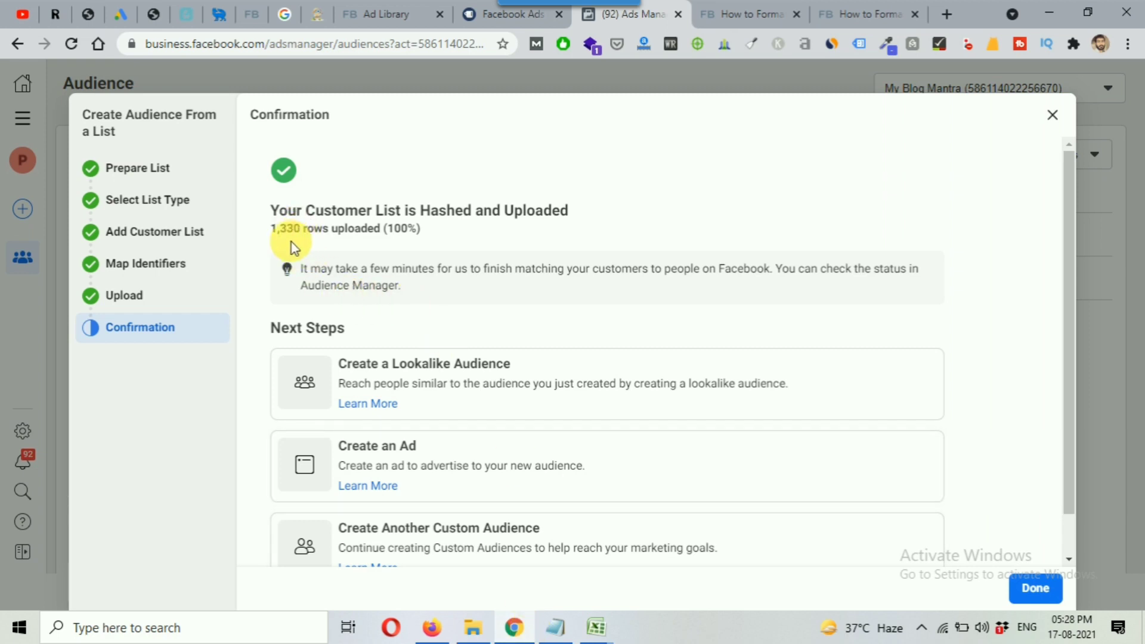
{"action": "double_click", "coordinate": [287, 231]}
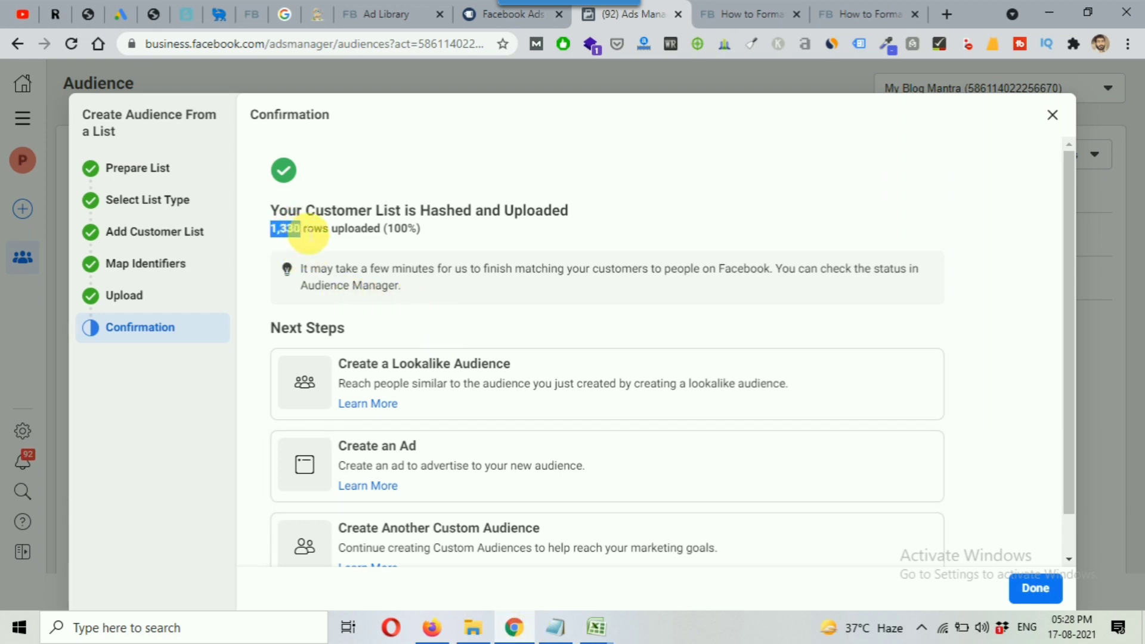
{"action": "mouse_move", "coordinate": [596, 623]}
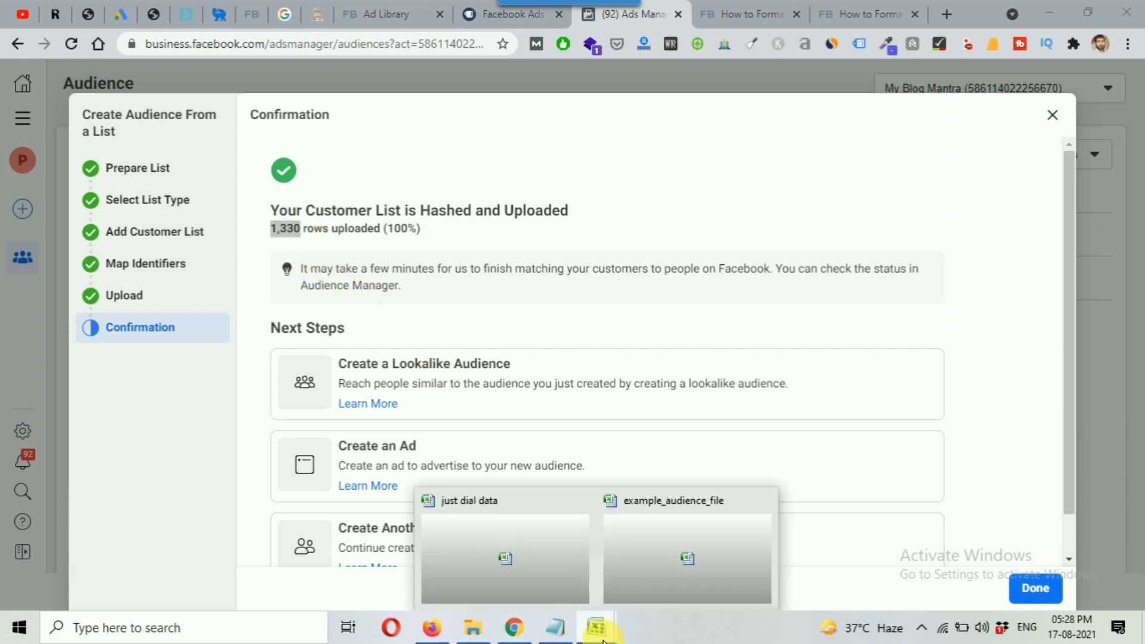
{"action": "left_click", "coordinate": [683, 579]}
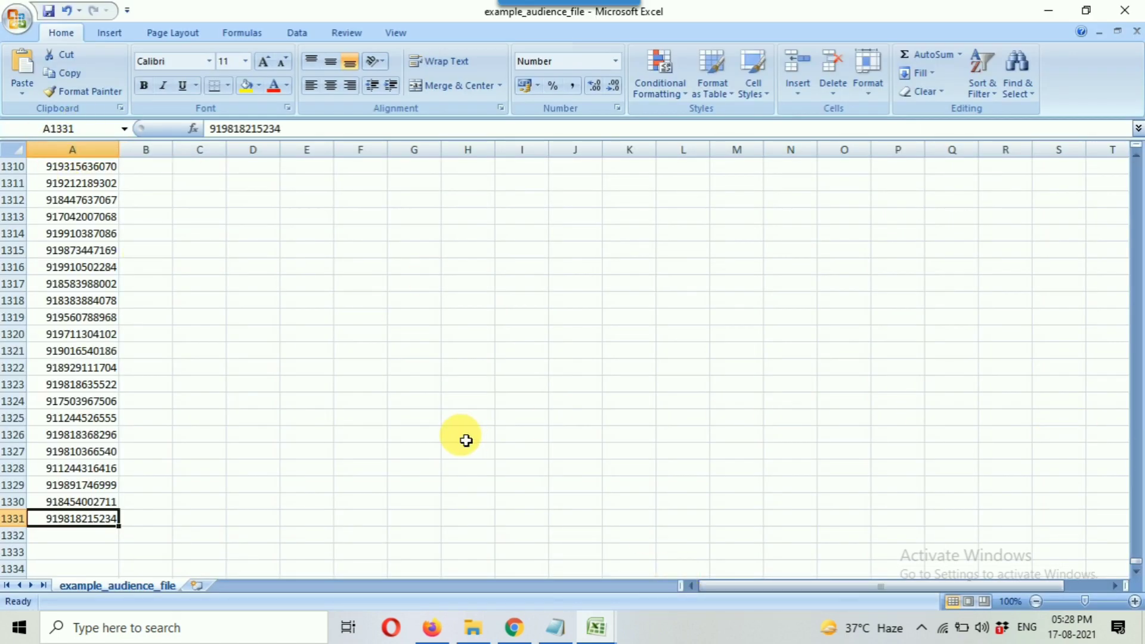
{"action": "key", "text": "ctrl+Home"}
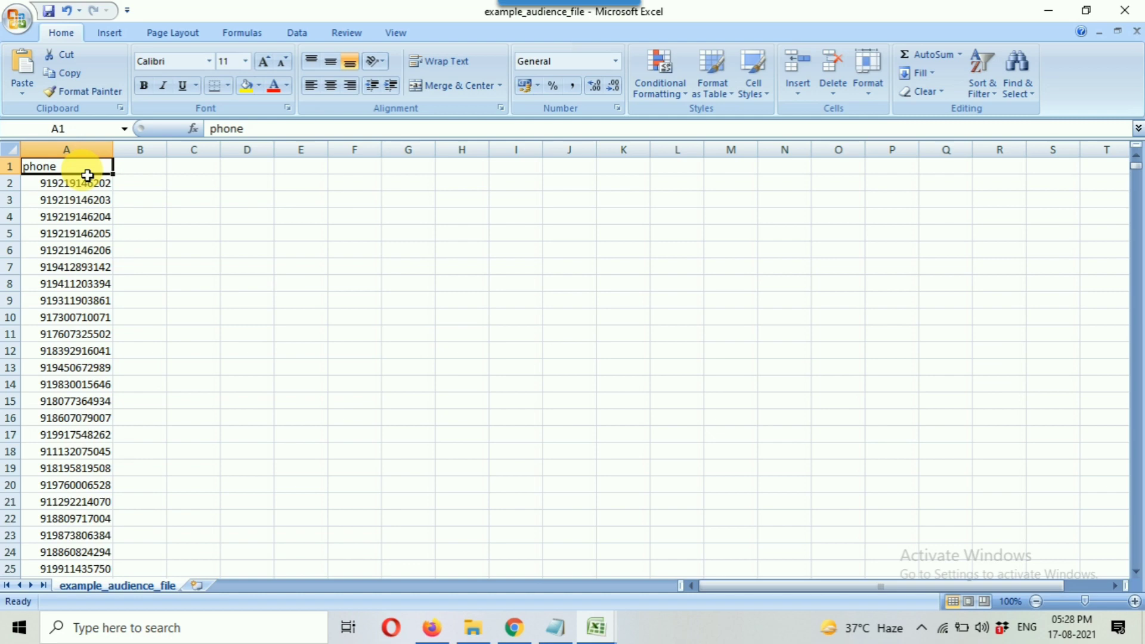
- Return to the upload confirmation in Chrome, review the suggested next steps, and finish creating the audience
{"action": "left_click", "coordinate": [514, 630]}
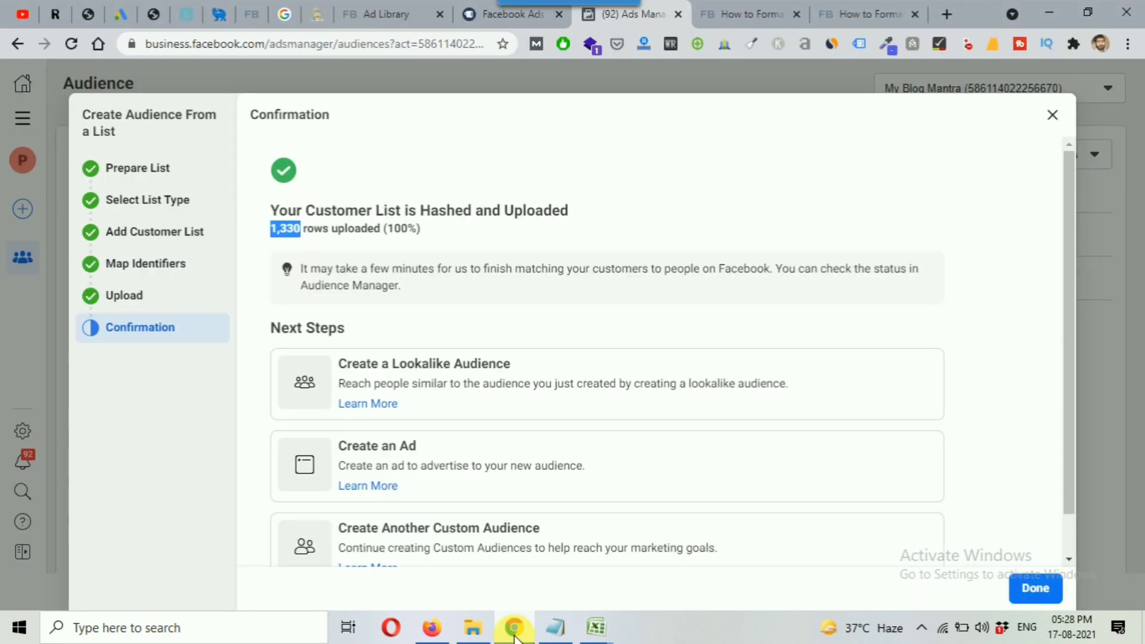
{"action": "scroll", "coordinate": [915, 468], "scroll_direction": "down", "scroll_amount": 1}
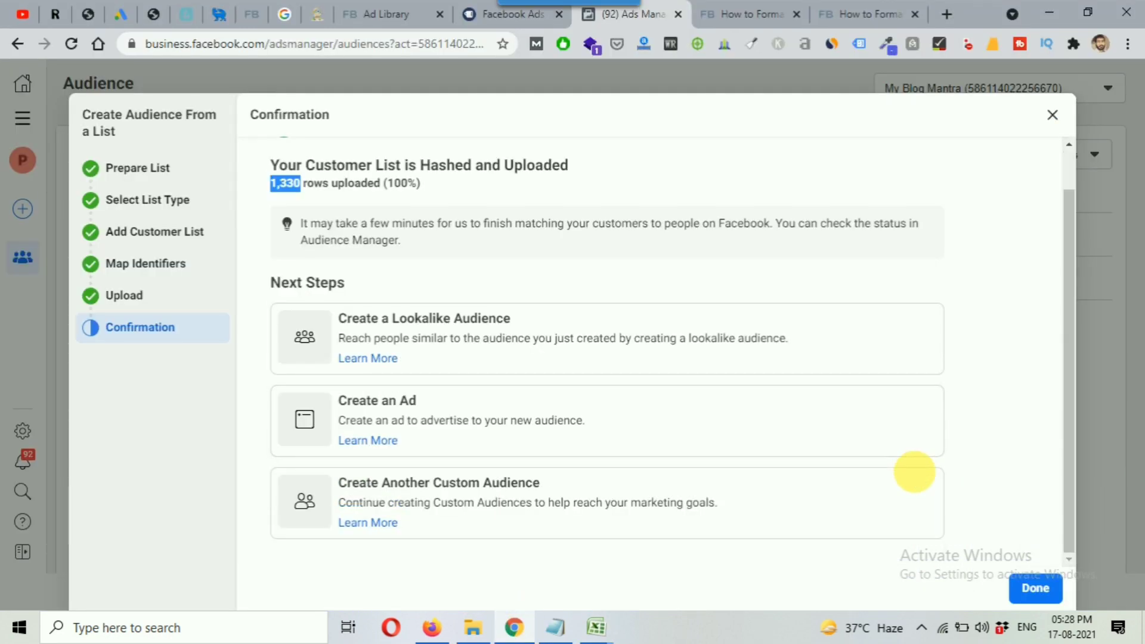
{"action": "left_click", "coordinate": [1041, 590]}
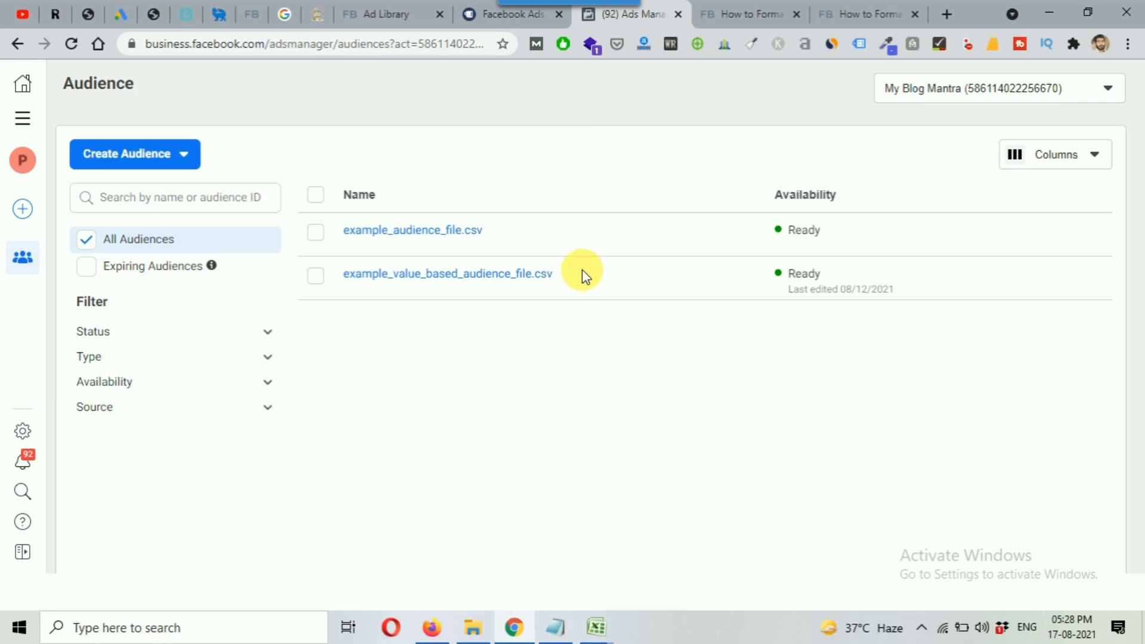
- Open Ads Manager from the list of all tools in a new browser tab
{"action": "left_click", "coordinate": [23, 125]}
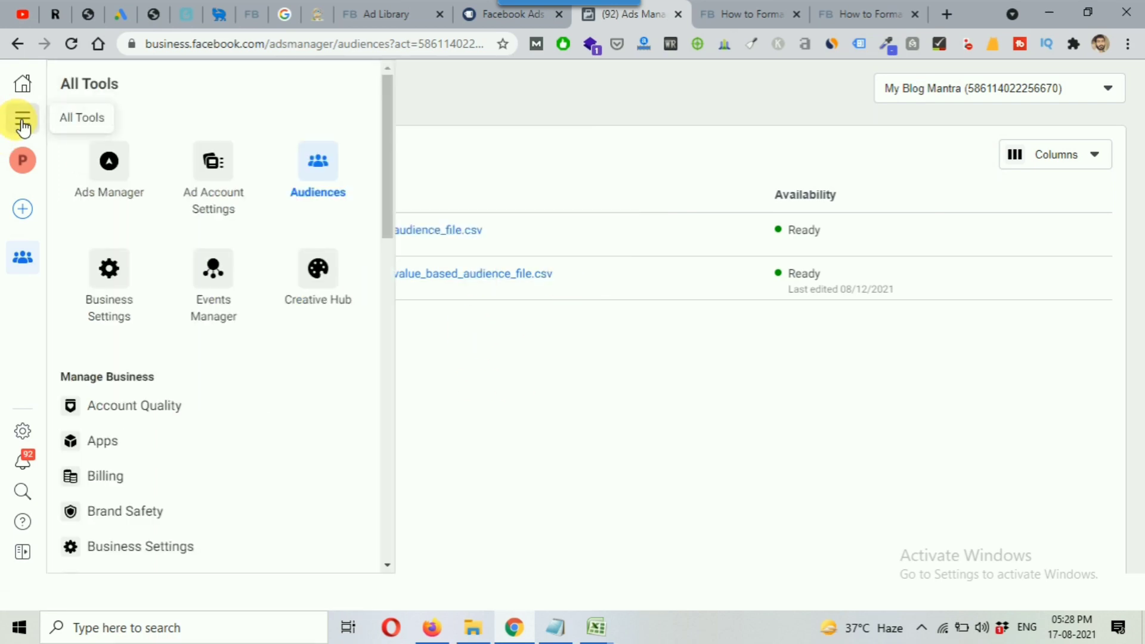
{"action": "right_click", "coordinate": [107, 160]}
{"action": "left_click", "coordinate": [305, 190]}
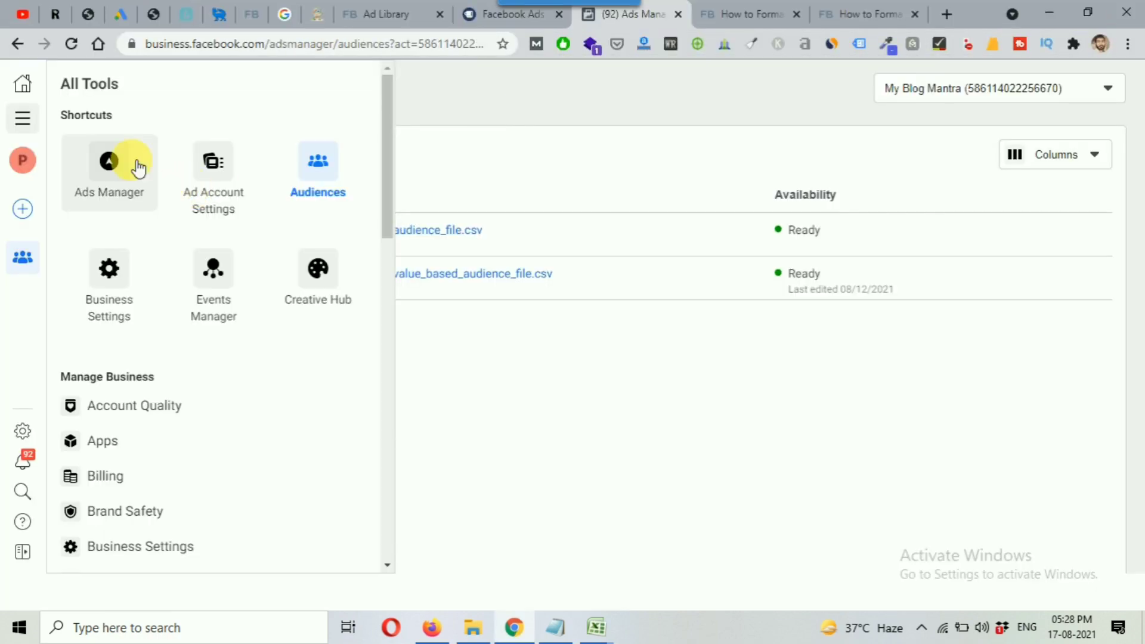
{"action": "right_click", "coordinate": [137, 165]}
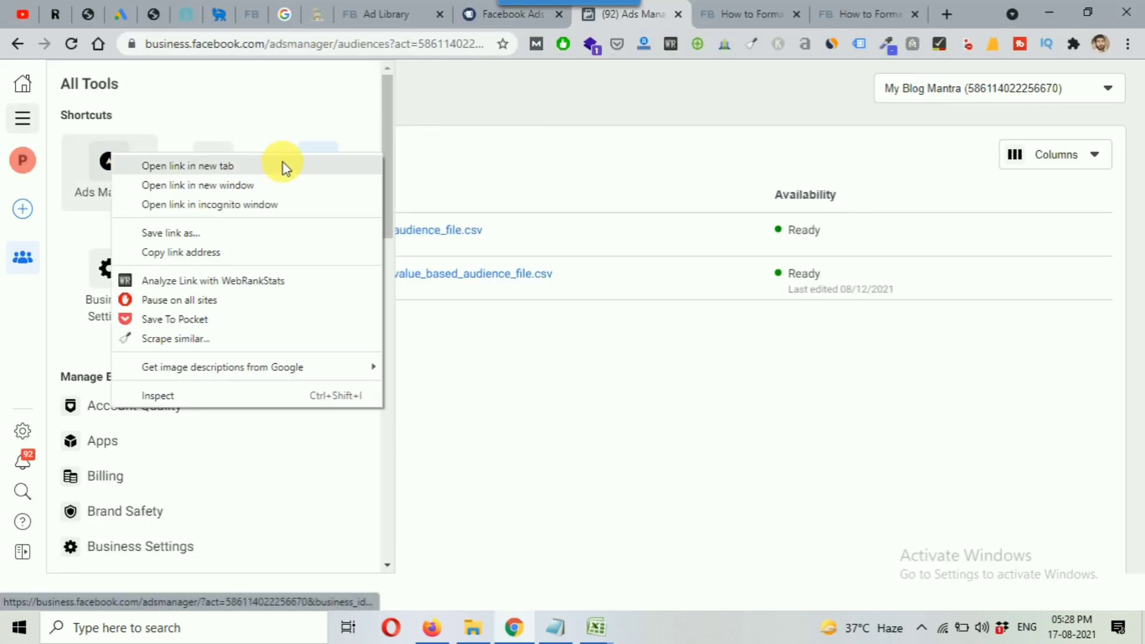
{"action": "left_click", "coordinate": [281, 165]}
{"action": "left_click", "coordinate": [543, 128]}
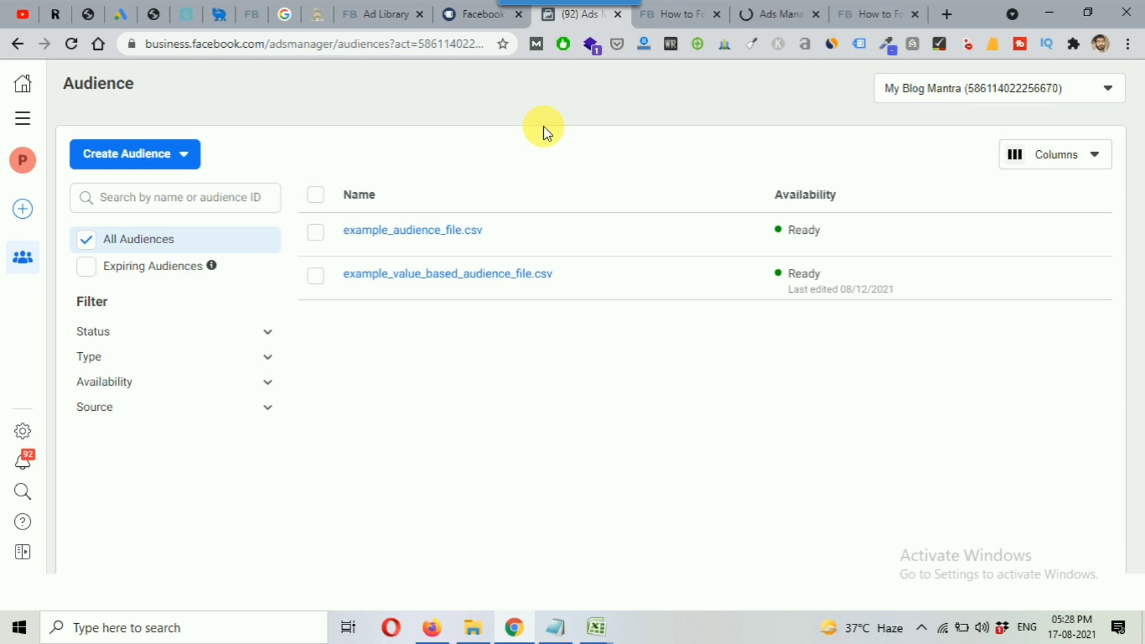
- Open the example_audience_file.csv audience for editing, view the form for adding customers to its list, and close it
{"action": "mouse_move", "coordinate": [447, 238]}
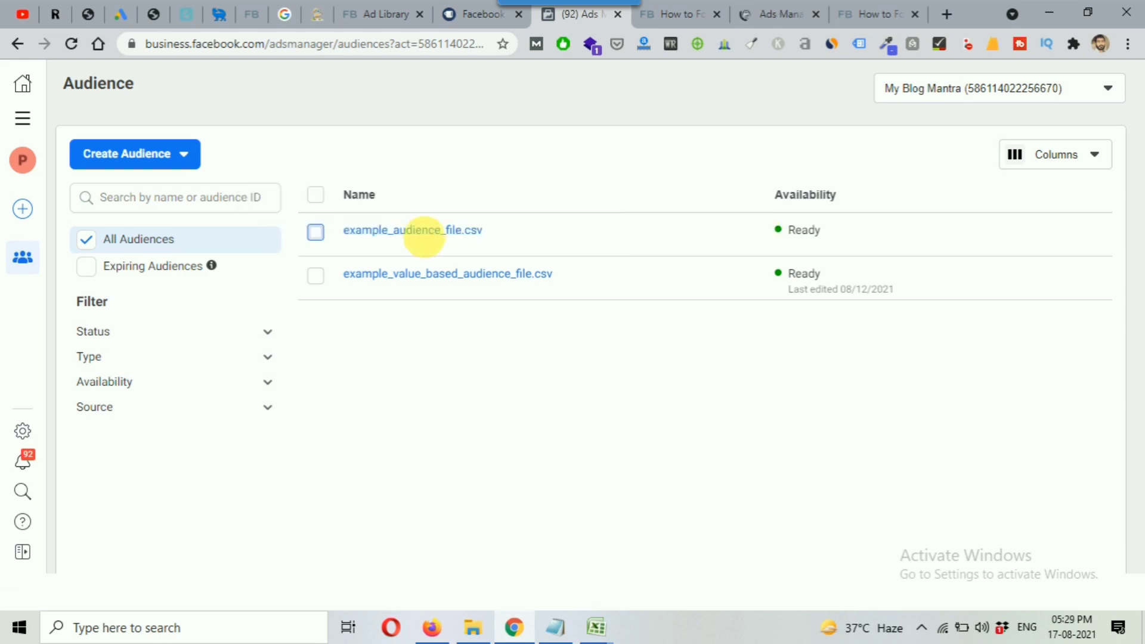
{"action": "left_click", "coordinate": [423, 235]}
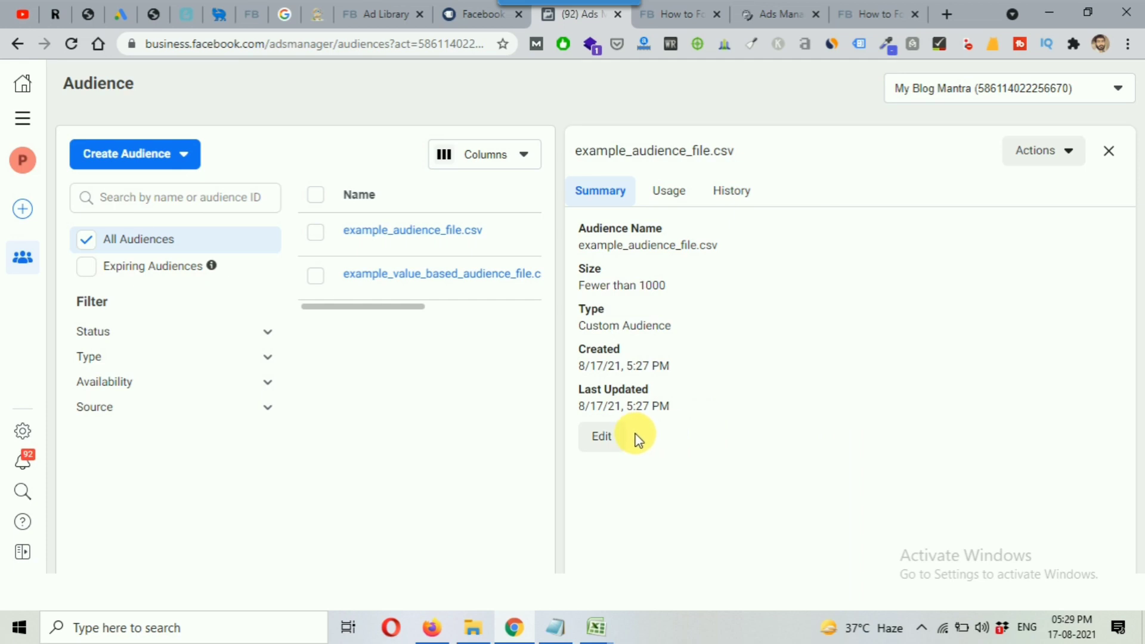
{"action": "left_click", "coordinate": [599, 441]}
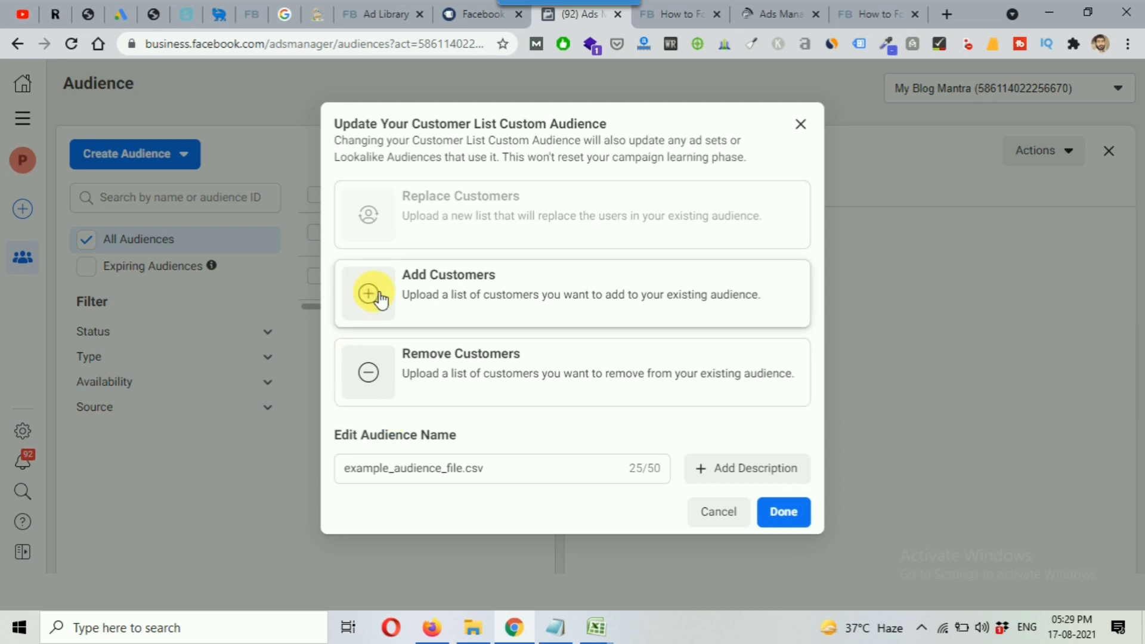
{"action": "left_click", "coordinate": [487, 300]}
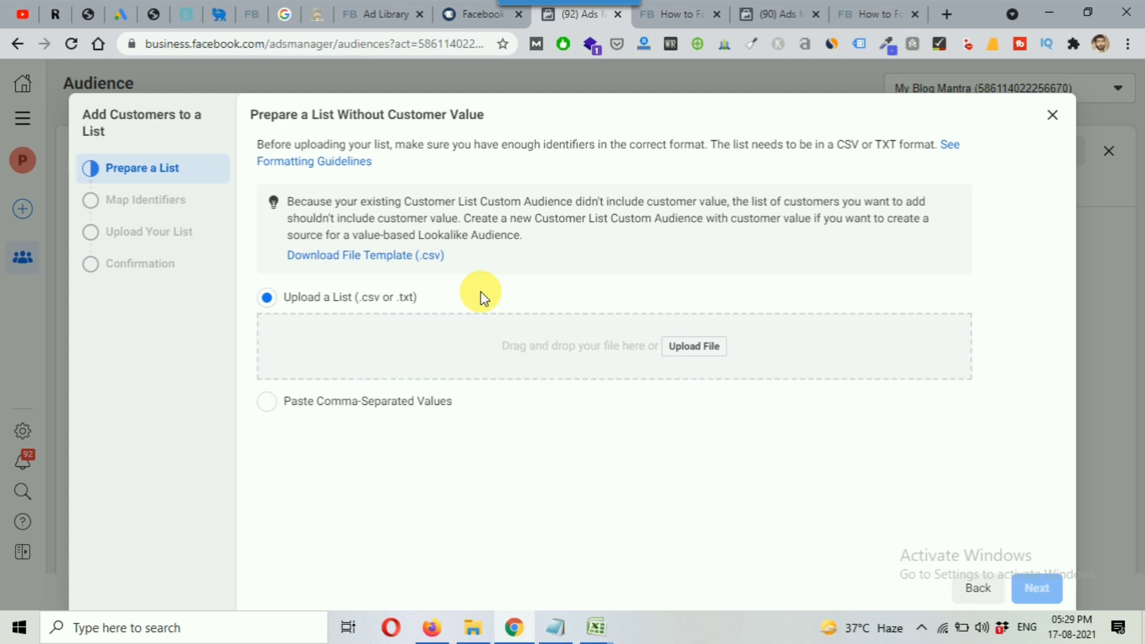
{"action": "left_click", "coordinate": [1053, 114]}
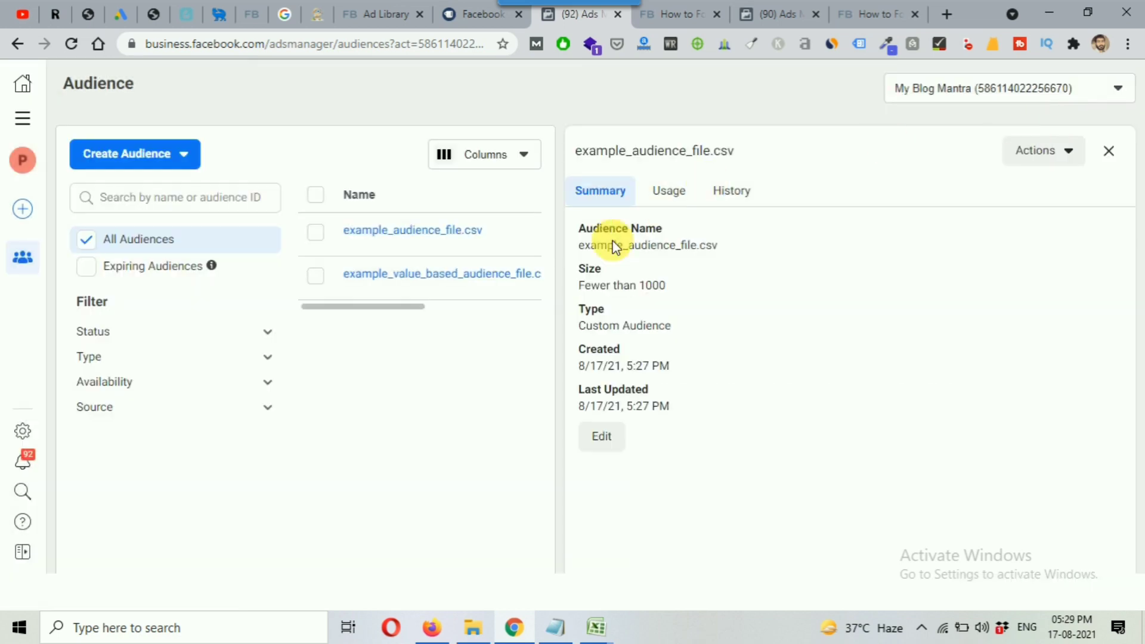
- Edit the same audience again, view the form for removing customers from its list, and close it
{"action": "left_click", "coordinate": [604, 440]}
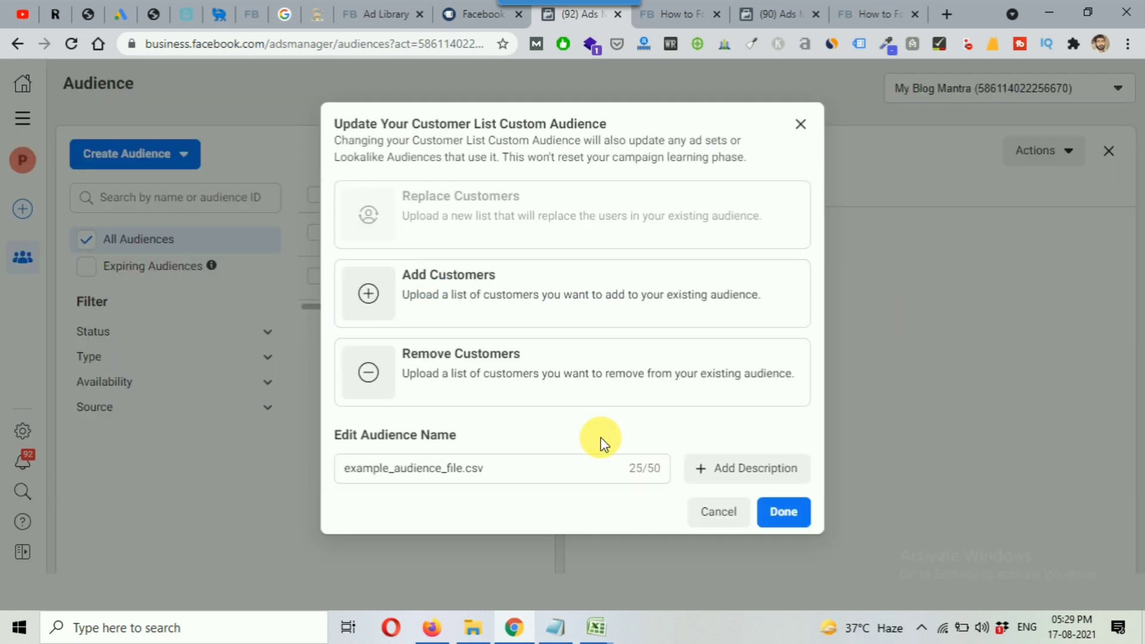
{"action": "left_click", "coordinate": [459, 375]}
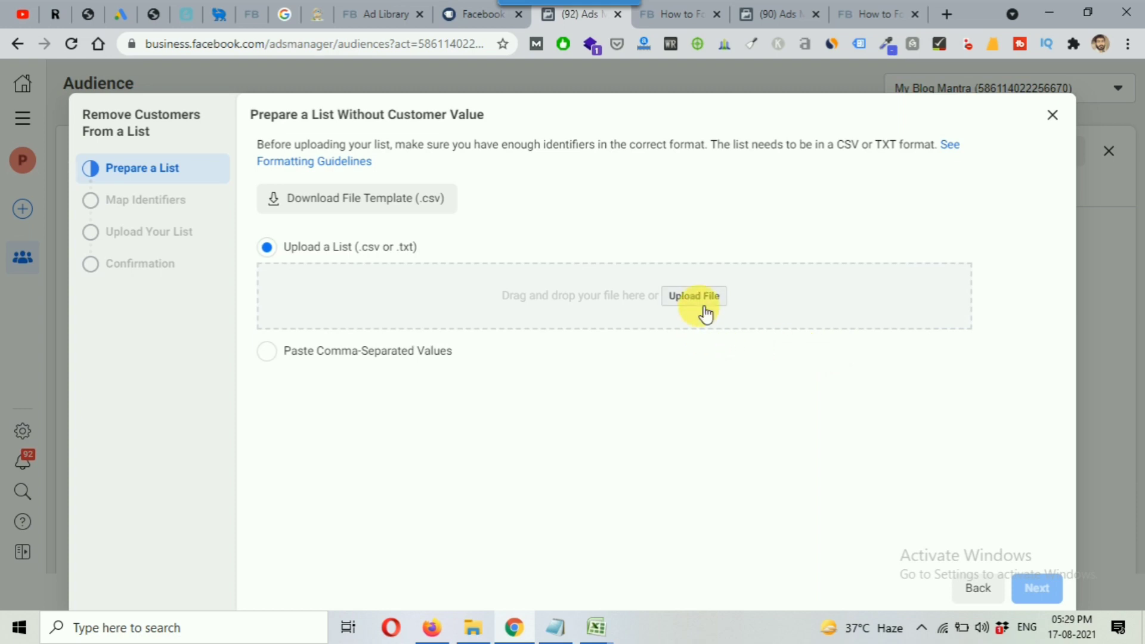
{"action": "left_click", "coordinate": [1052, 115]}
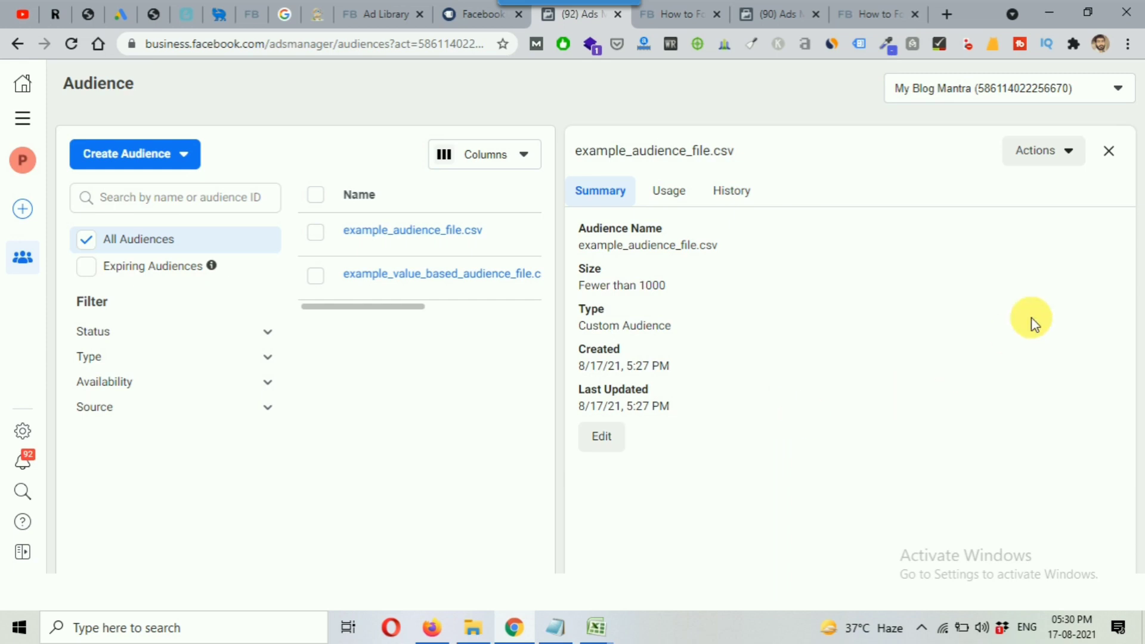
- Start a lookalike audience from example_audience_file.csv and set its audience location to India
{"action": "left_click", "coordinate": [1061, 160]}
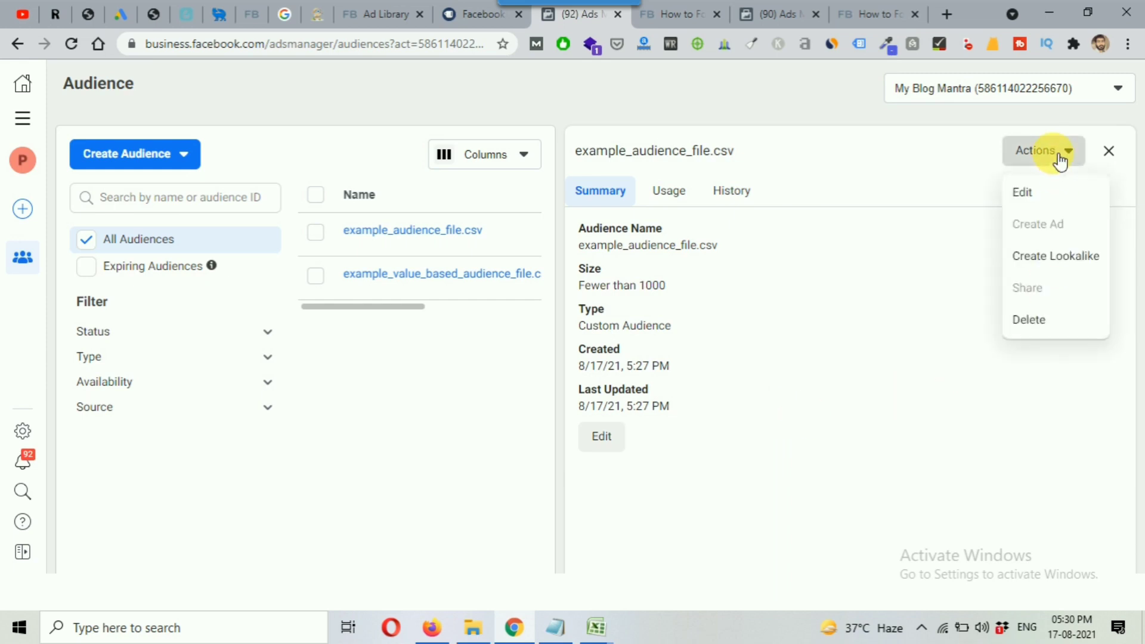
{"action": "left_click", "coordinate": [1057, 263]}
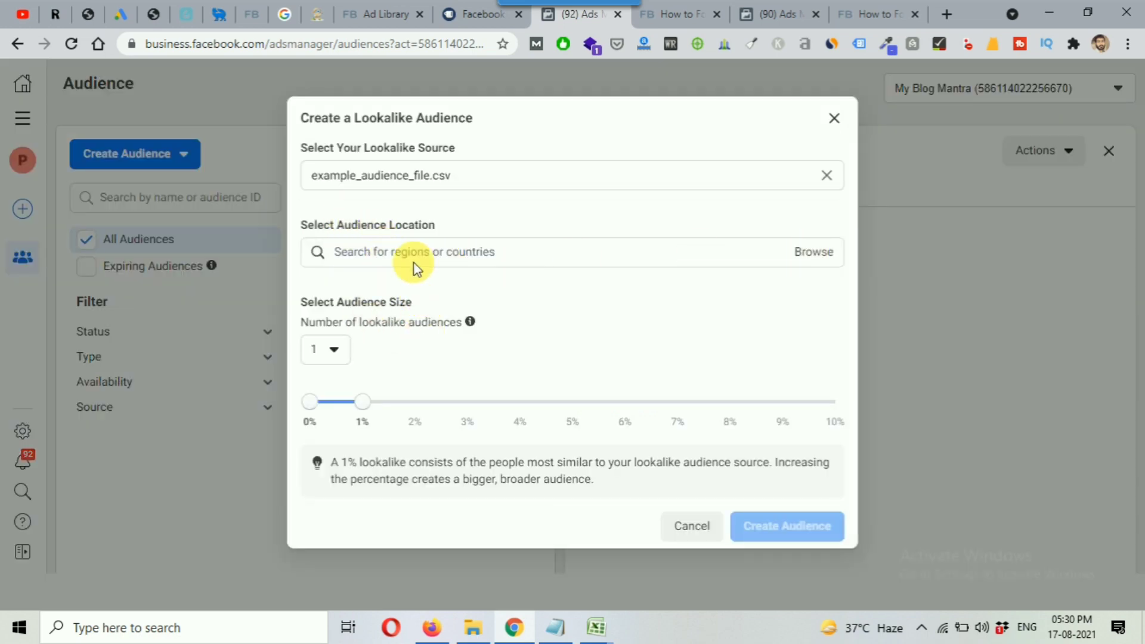
{"action": "left_click", "coordinate": [486, 182]}
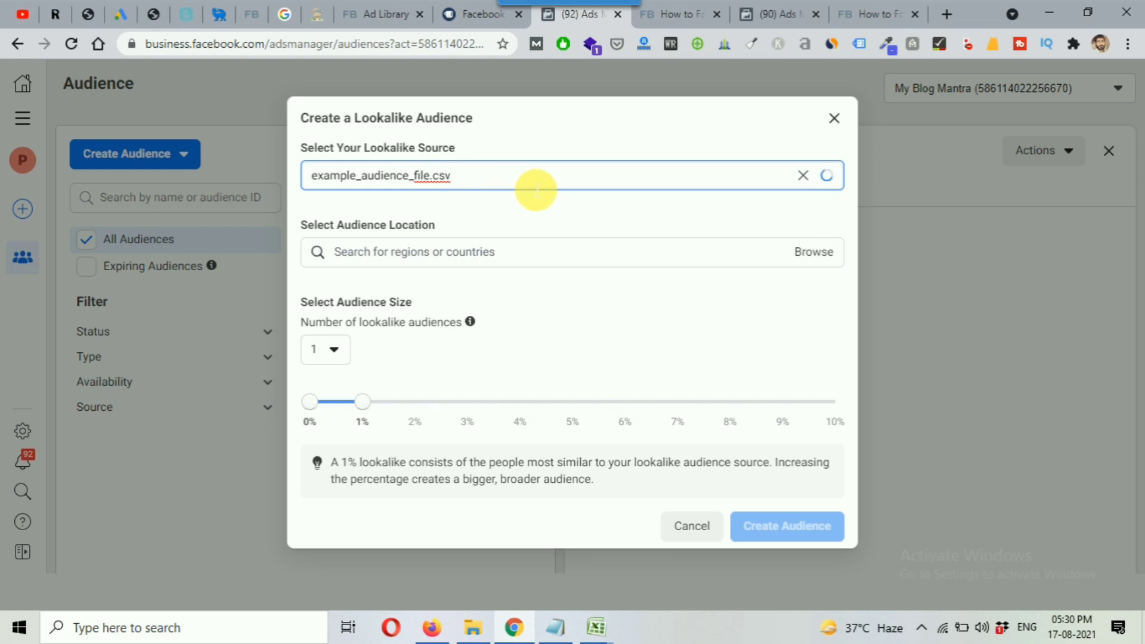
{"action": "left_click", "coordinate": [440, 204]}
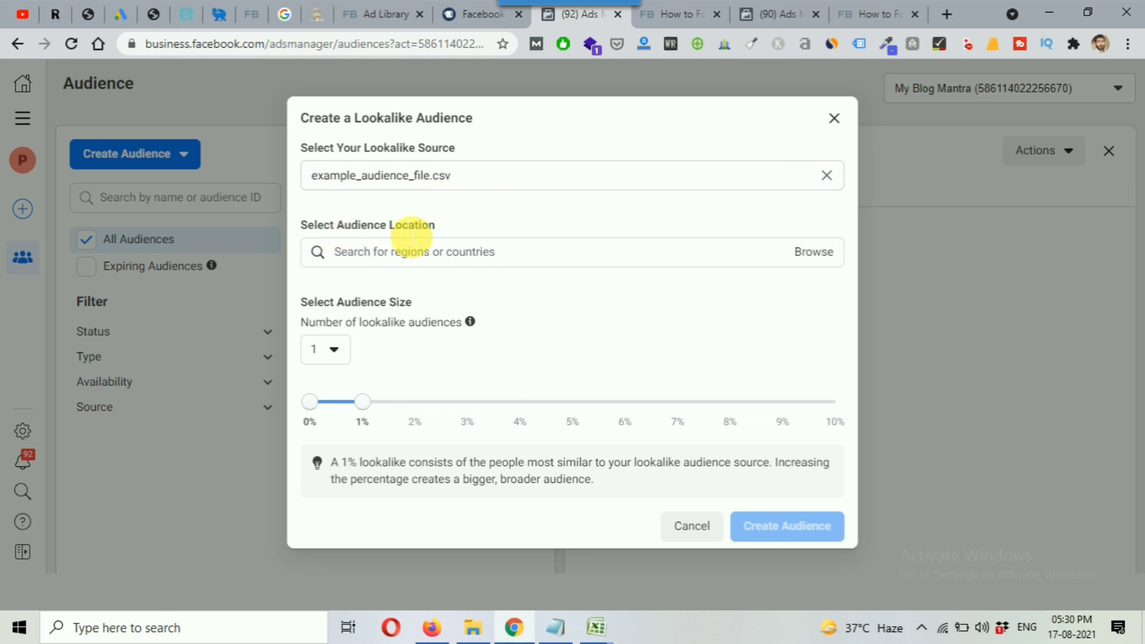
{"action": "left_click", "coordinate": [405, 257]}
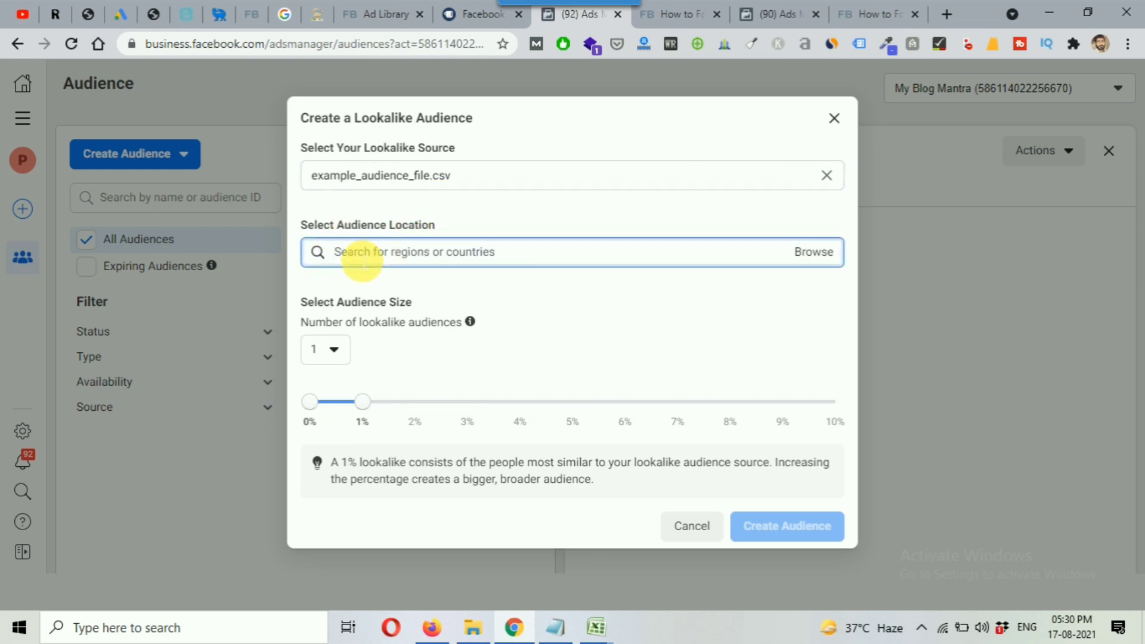
{"action": "type", "text": "i"}
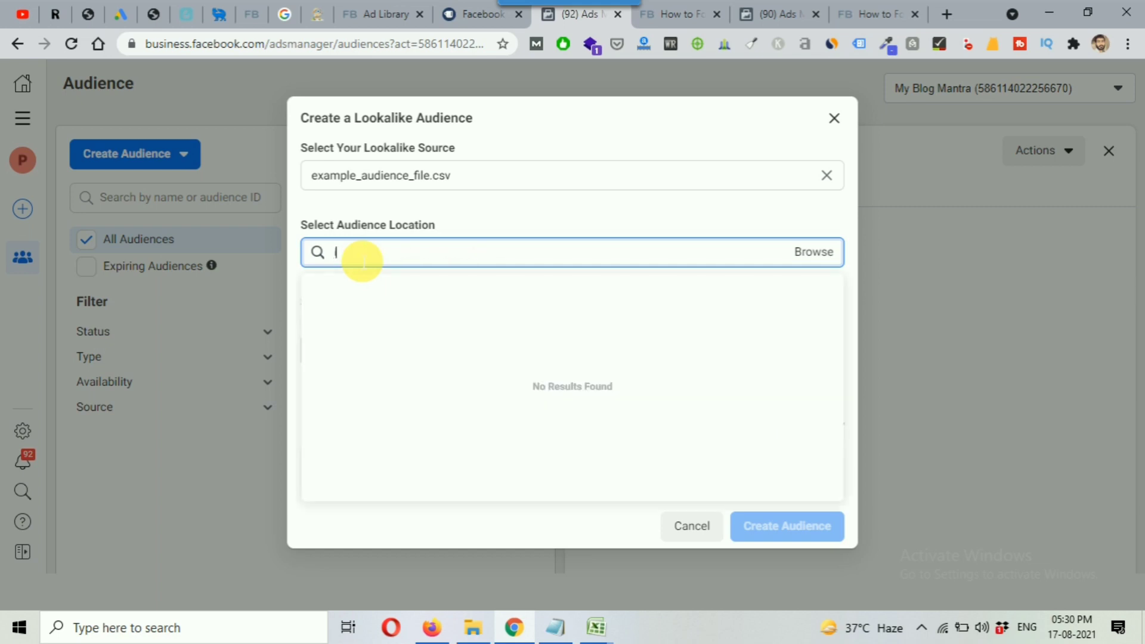
{"action": "type", "text": "ndia"}
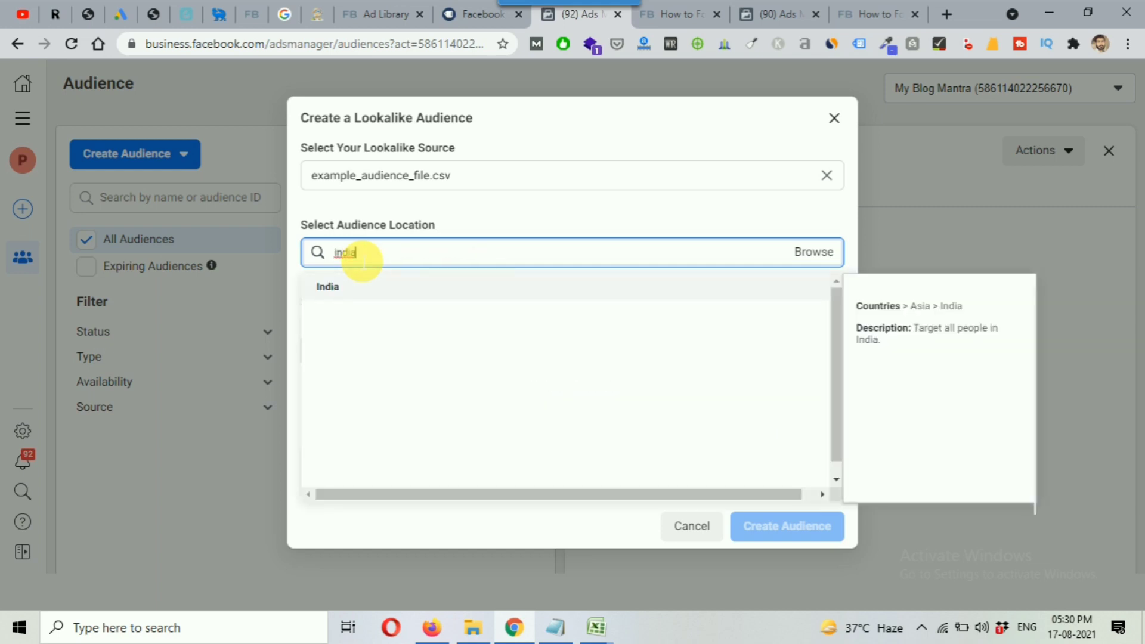
{"action": "left_click", "coordinate": [350, 286]}
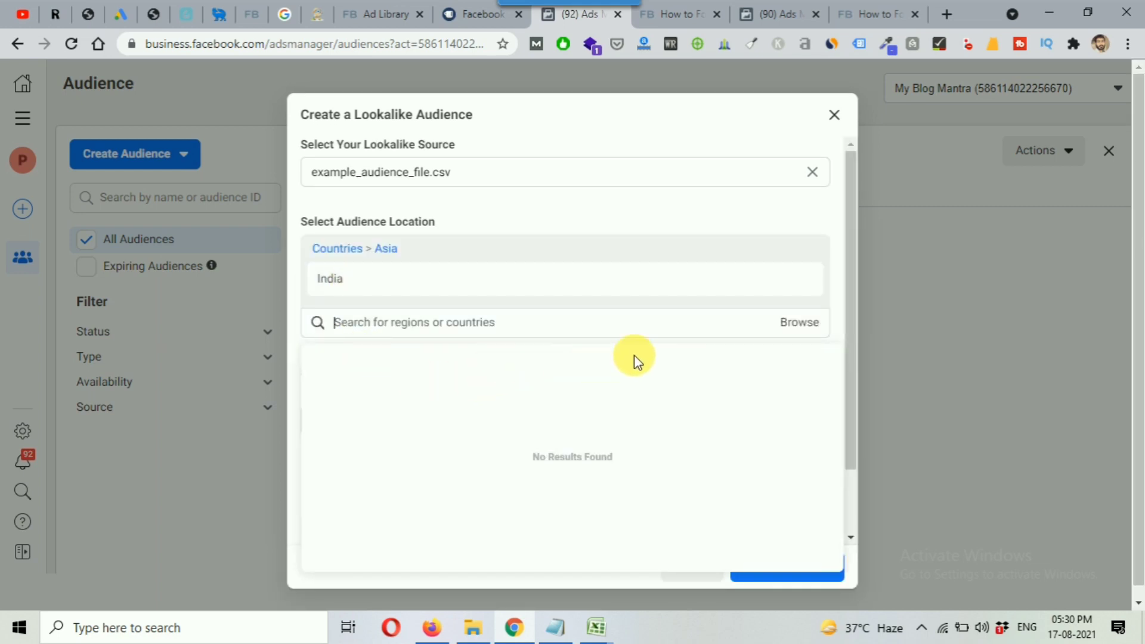
{"action": "left_click", "coordinate": [638, 306]}
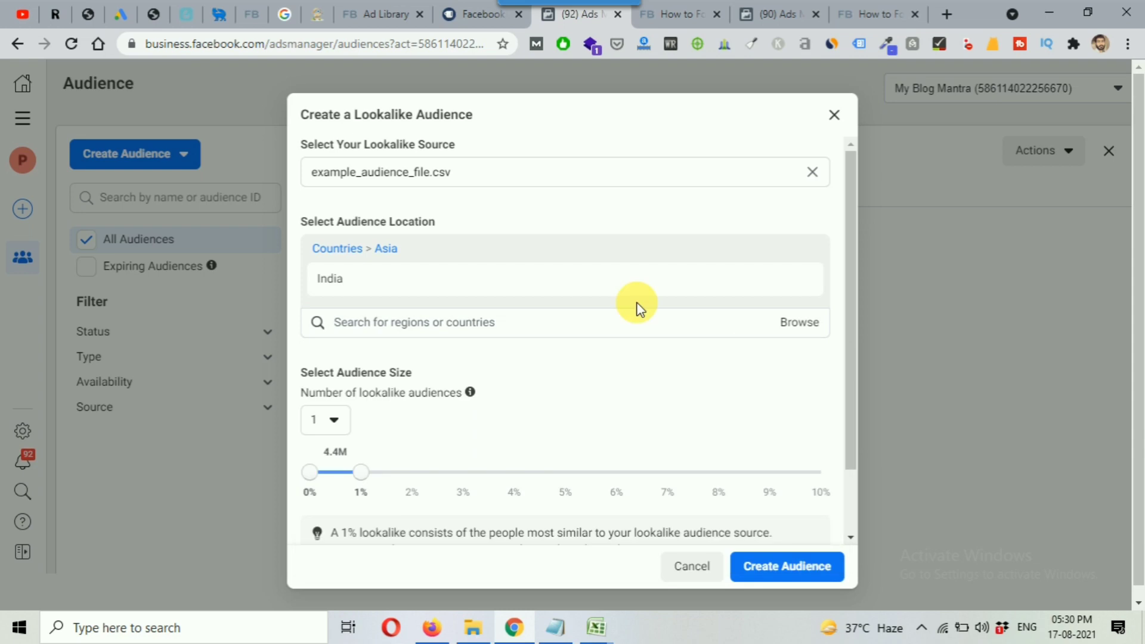
- Check the estimated reach of the 1% lookalike and create the audience
{"action": "scroll", "coordinate": [637, 305], "scroll_direction": "down", "scroll_amount": 2}
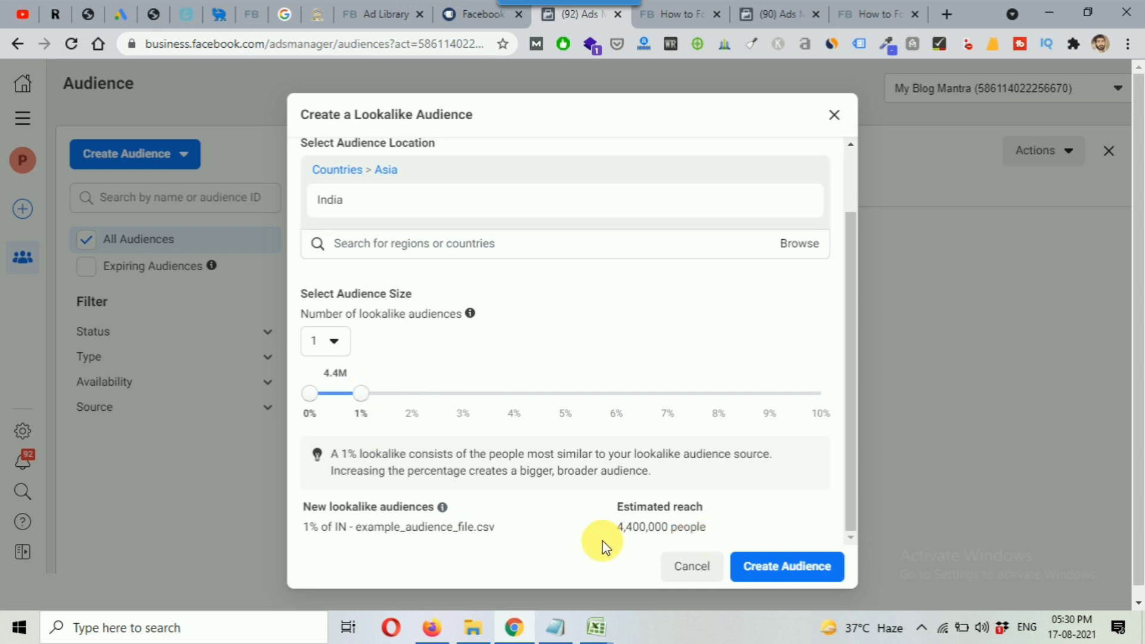
{"action": "left_click_drag", "start_coordinate": [616, 527], "coordinate": [668, 529]}
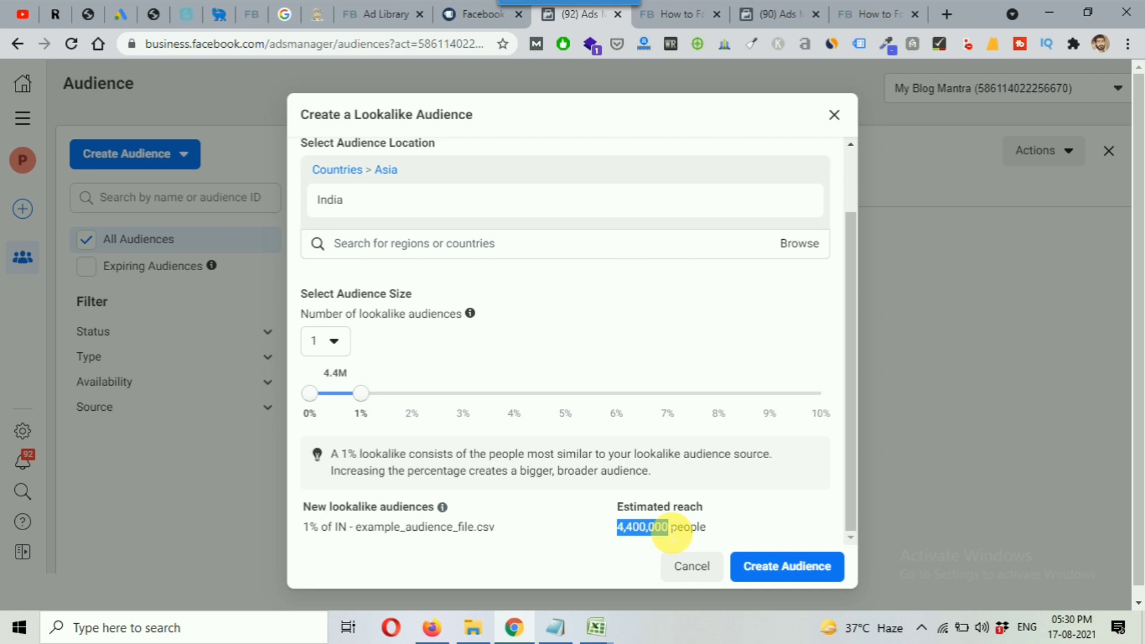
{"action": "left_click", "coordinate": [784, 569]}
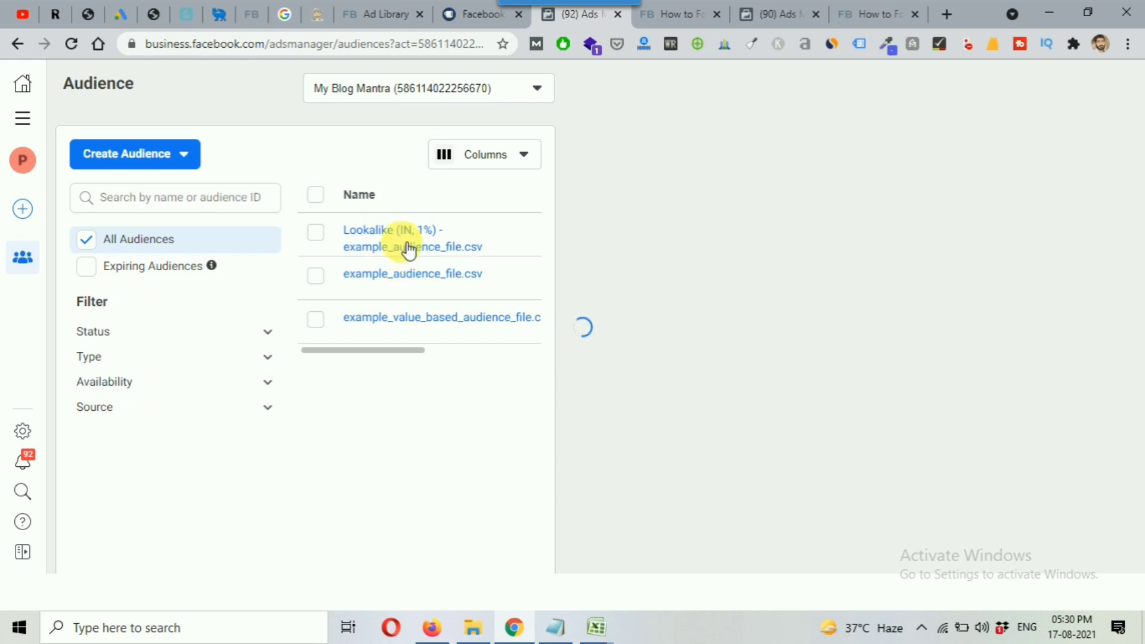
{"action": "mouse_move", "coordinate": [396, 248]}
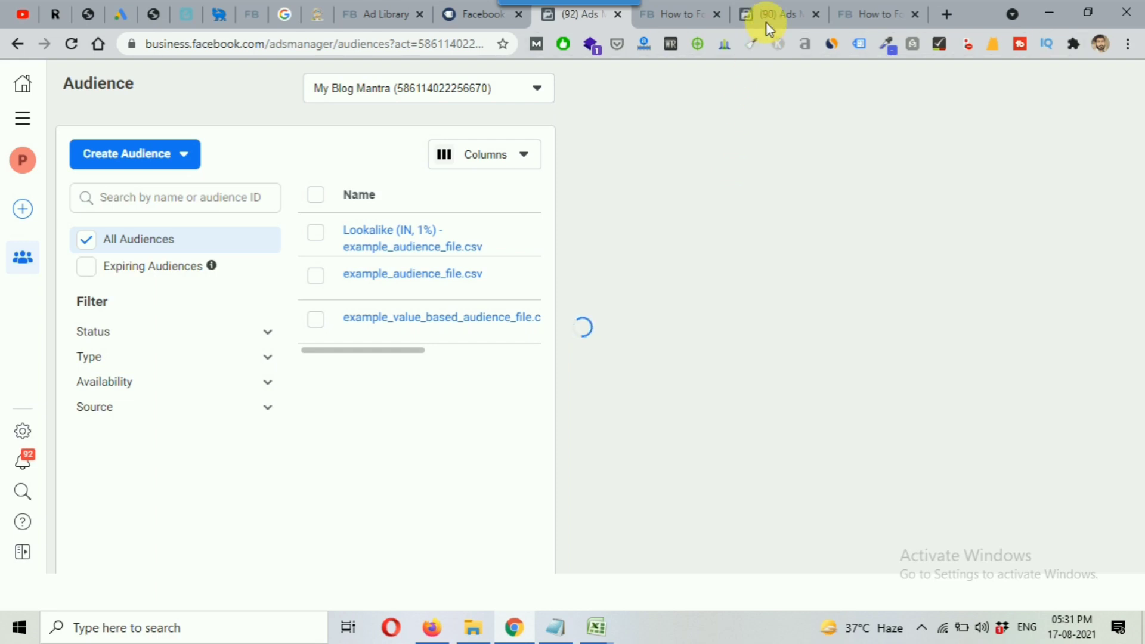
- Bring up the Notepad notes on using custom data in Facebook ads, glance at them, and minimize the window
{"action": "left_click", "coordinate": [555, 628]}
{"action": "key", "text": "BackSpace"}
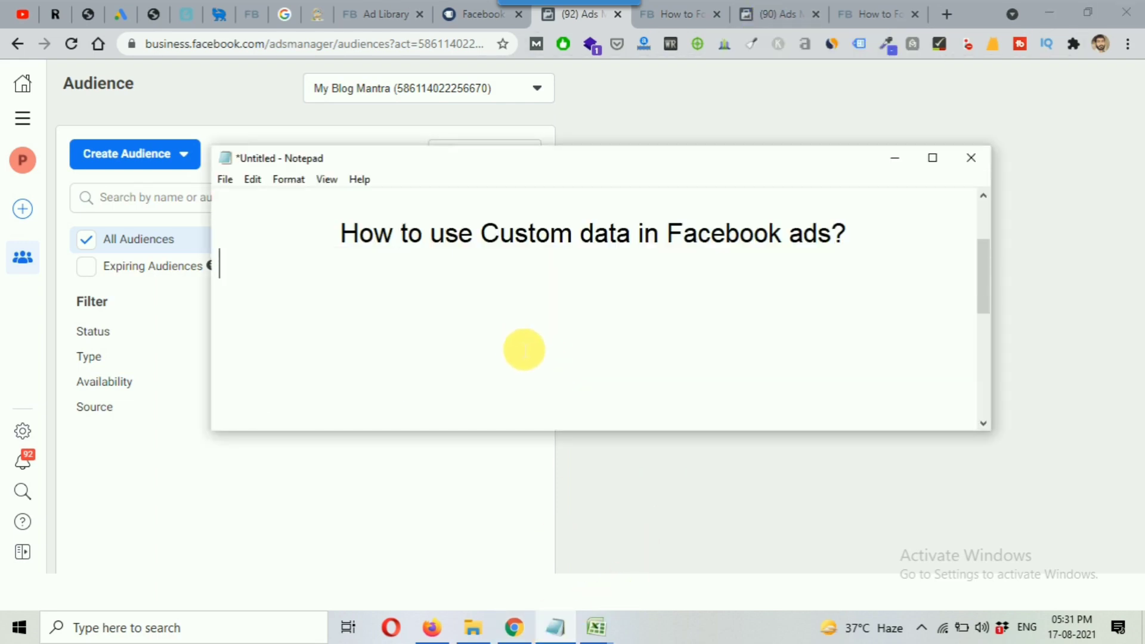
{"action": "scroll", "coordinate": [525, 367], "scroll_direction": "up", "scroll_amount": 1}
{"action": "left_click", "coordinate": [895, 158]}
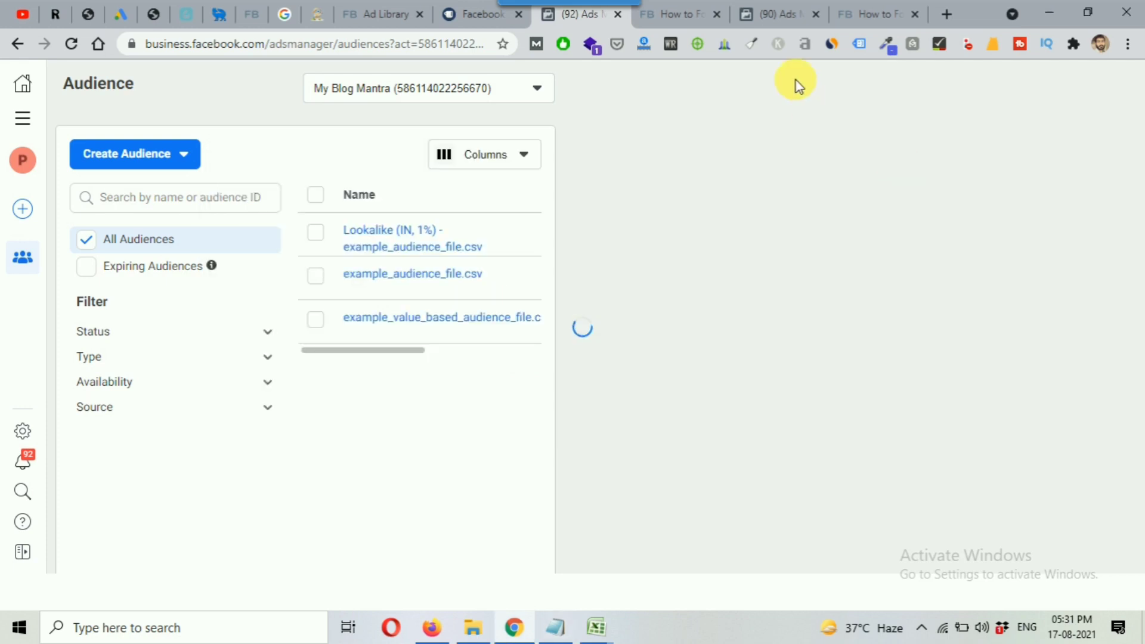
- Switch to the Ads Manager campaigns page and create a new campaign with the Brand awareness objective
{"action": "left_click", "coordinate": [778, 13]}
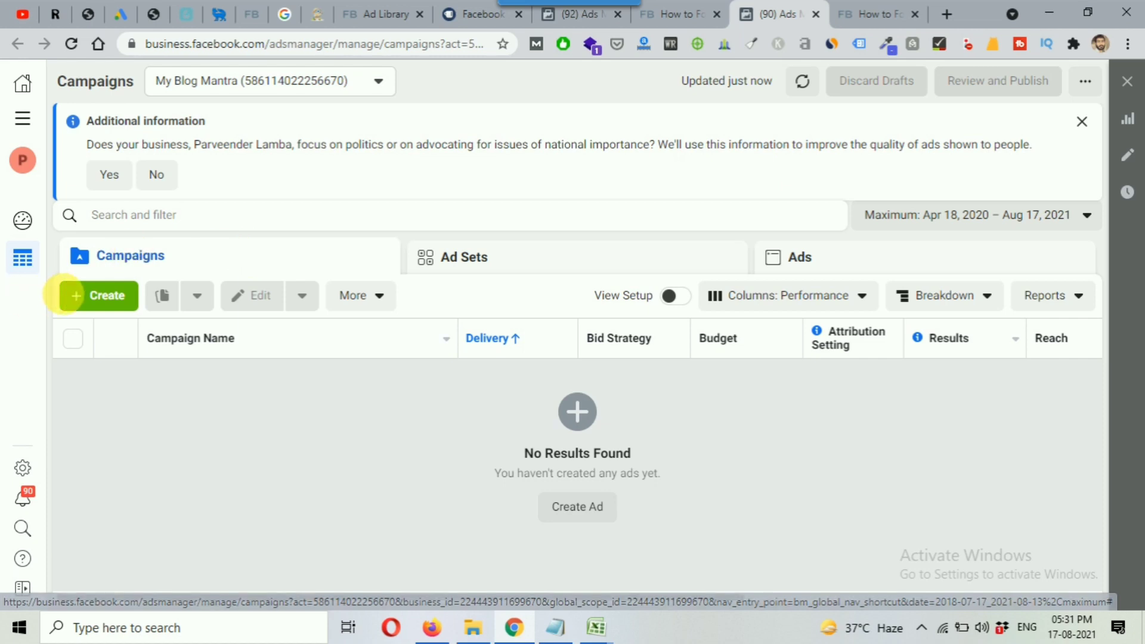
{"action": "left_click", "coordinate": [100, 299]}
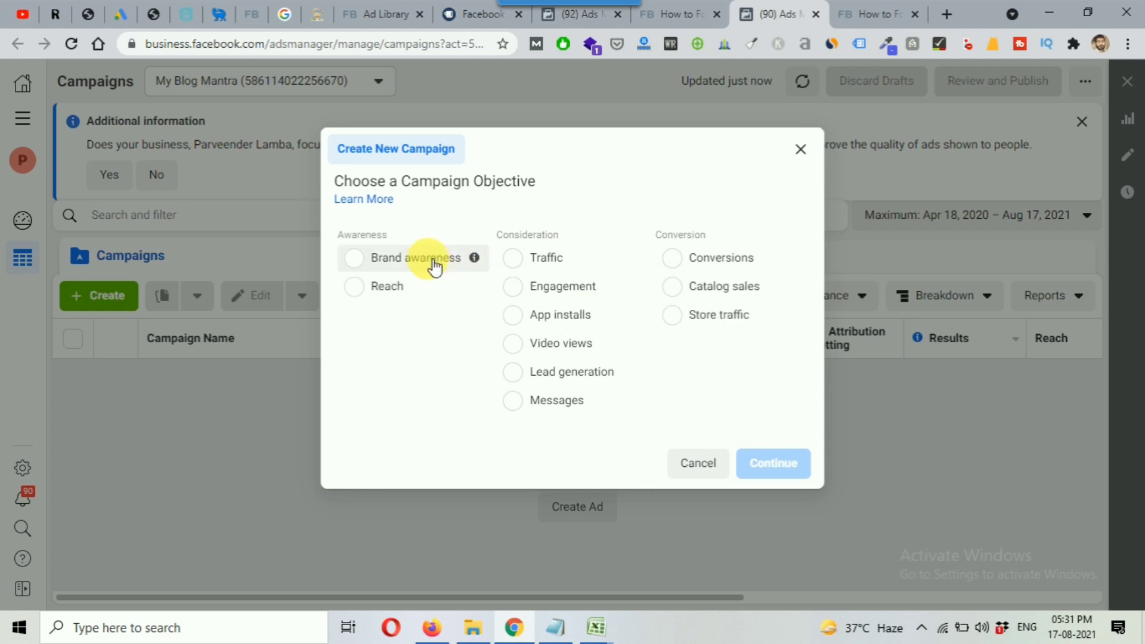
{"action": "left_click", "coordinate": [401, 290]}
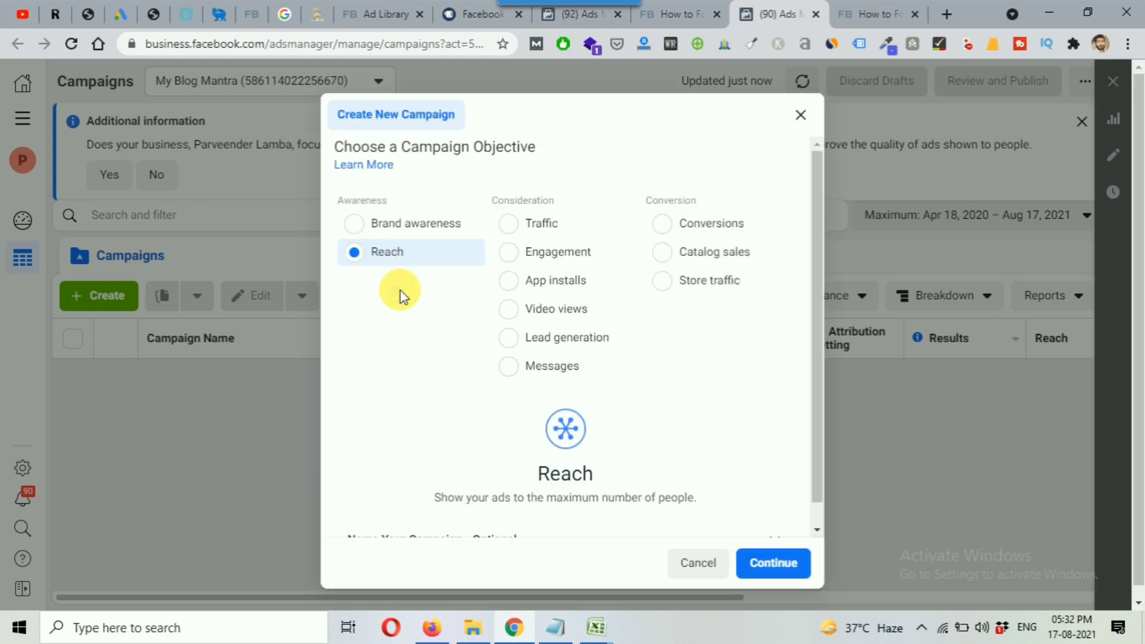
{"action": "left_click", "coordinate": [423, 226]}
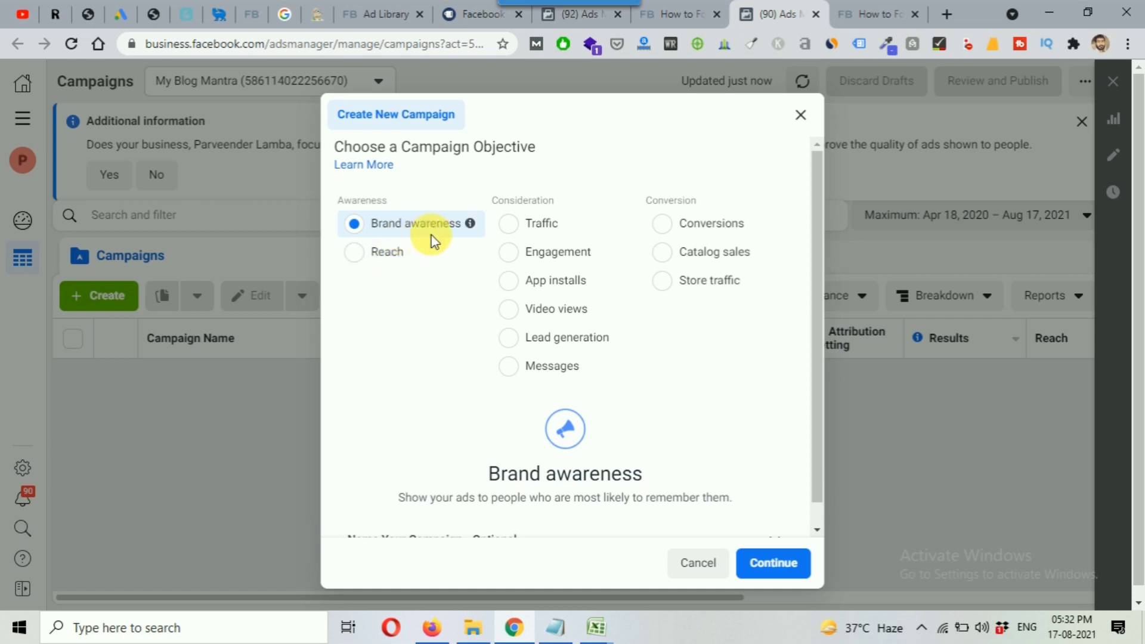
{"action": "left_click", "coordinate": [759, 561]}
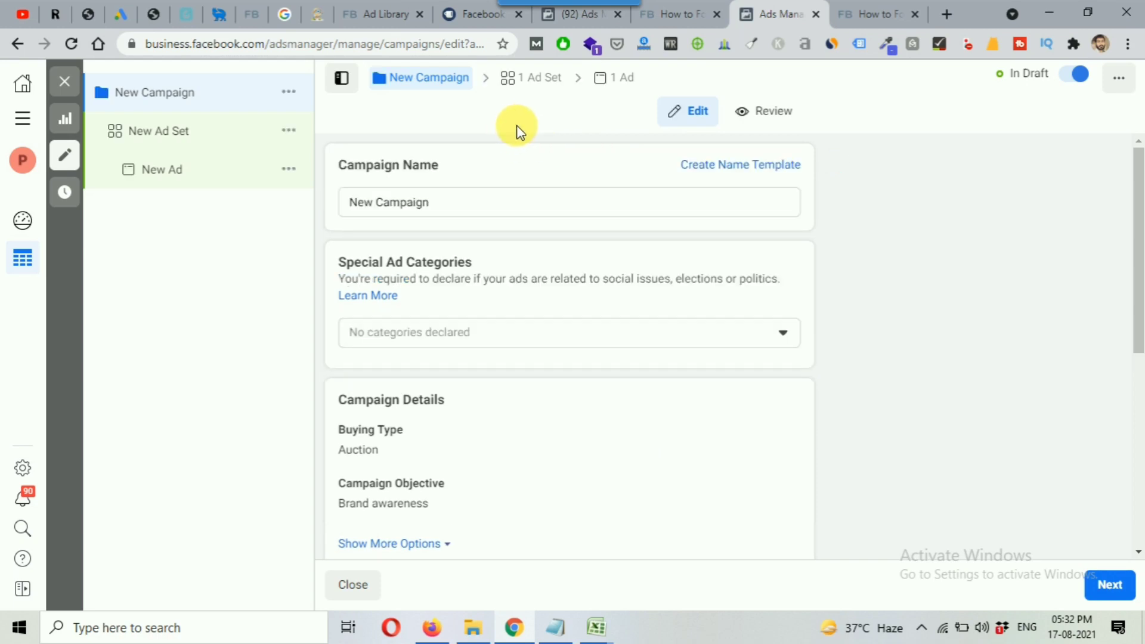
- In the new ad set, add the example_audience_file.csv customer list to the custom audiences
{"action": "left_click", "coordinate": [531, 88]}
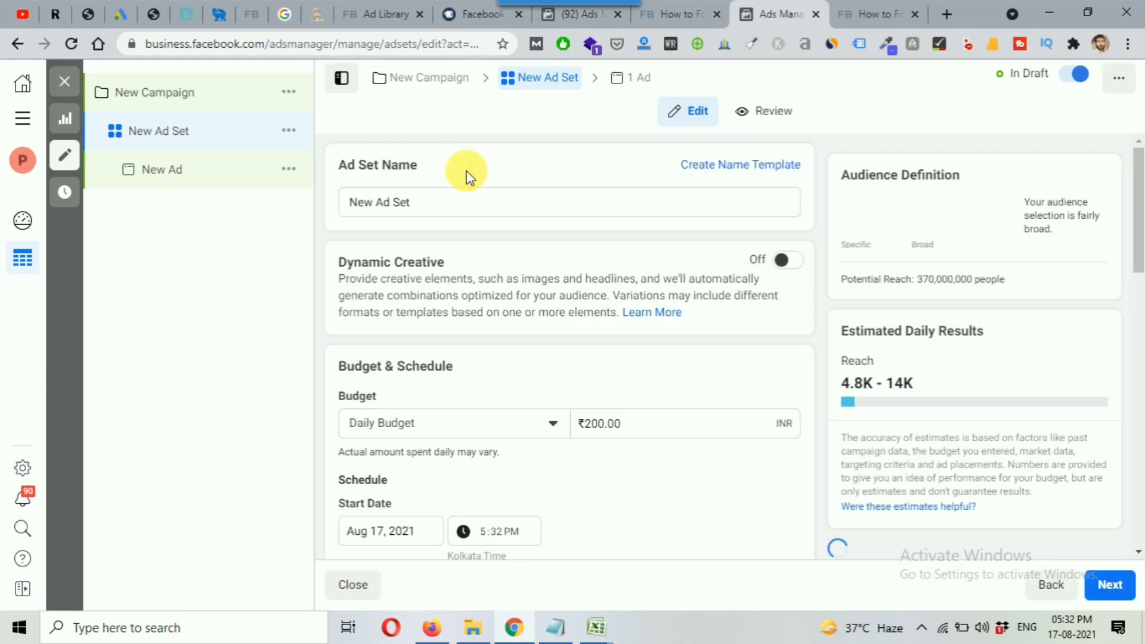
{"action": "scroll", "coordinate": [483, 245], "scroll_direction": "down", "scroll_amount": 1}
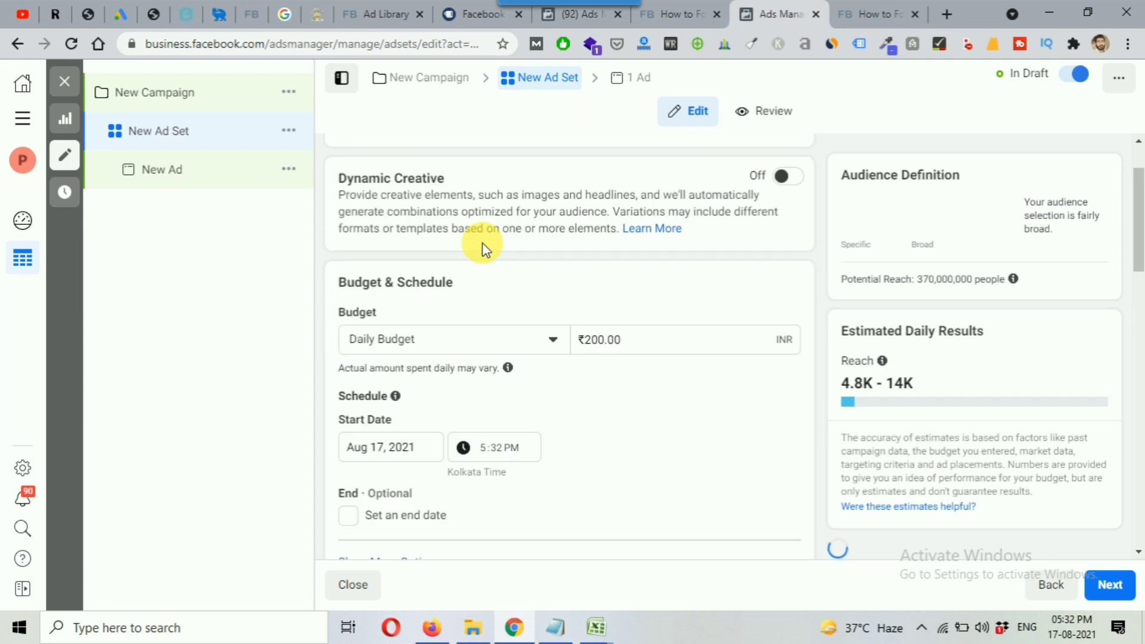
{"action": "scroll", "coordinate": [483, 246], "scroll_direction": "down", "scroll_amount": 1}
{"action": "scroll", "coordinate": [591, 299], "scroll_direction": "down", "scroll_amount": 1}
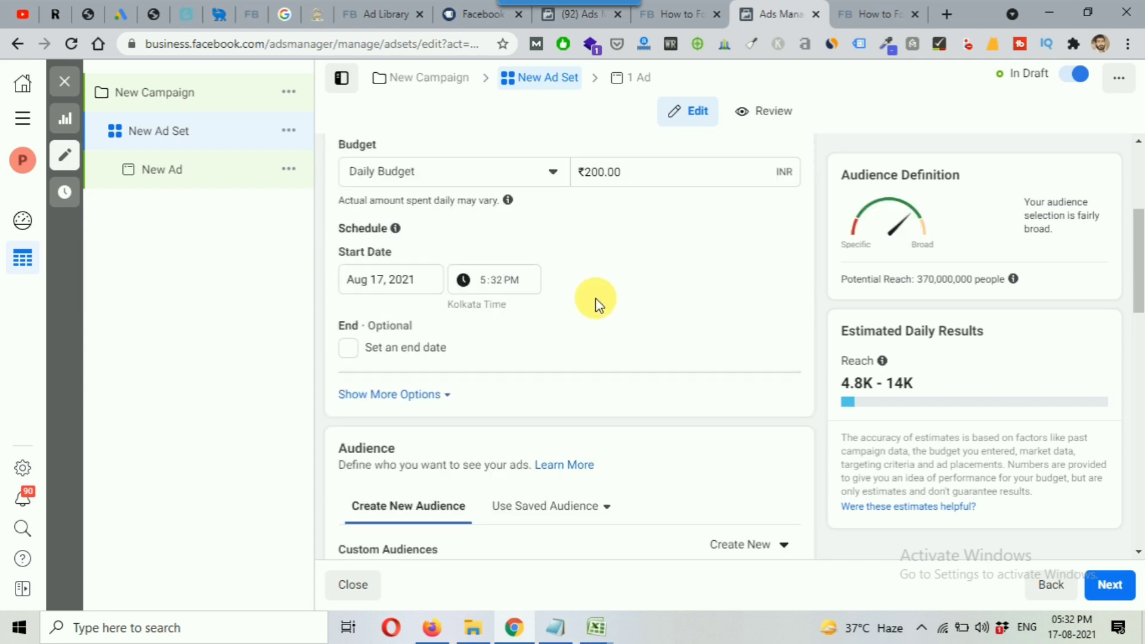
{"action": "scroll", "coordinate": [596, 301], "scroll_direction": "down", "scroll_amount": 2}
{"action": "scroll", "coordinate": [596, 301], "scroll_direction": "down", "scroll_amount": 1}
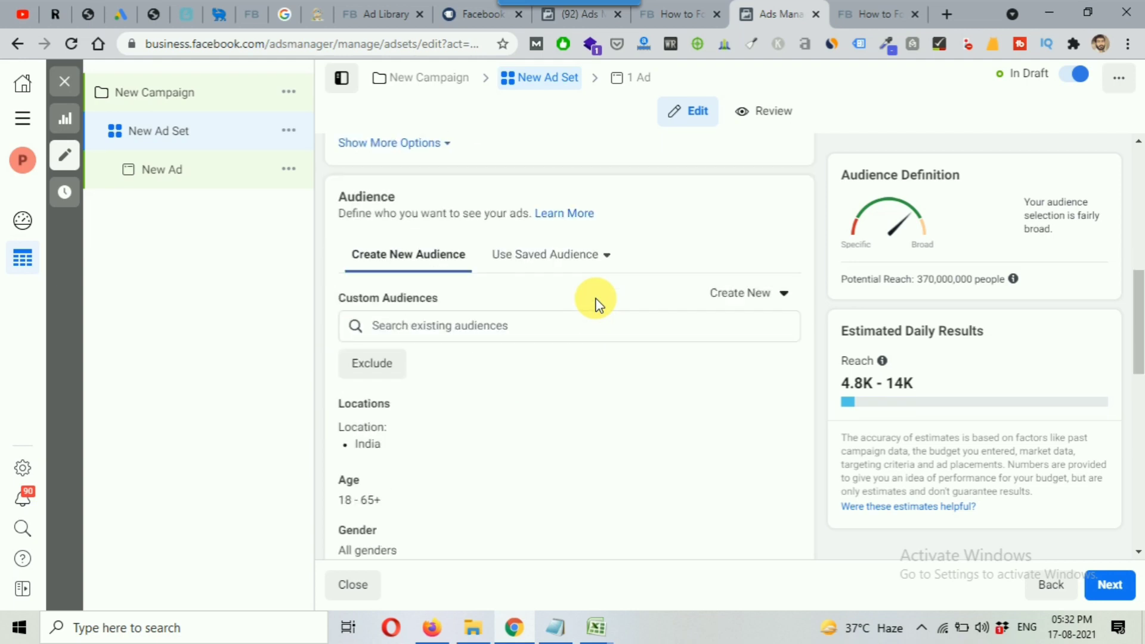
{"action": "scroll", "coordinate": [394, 270], "scroll_direction": "down", "scroll_amount": 1}
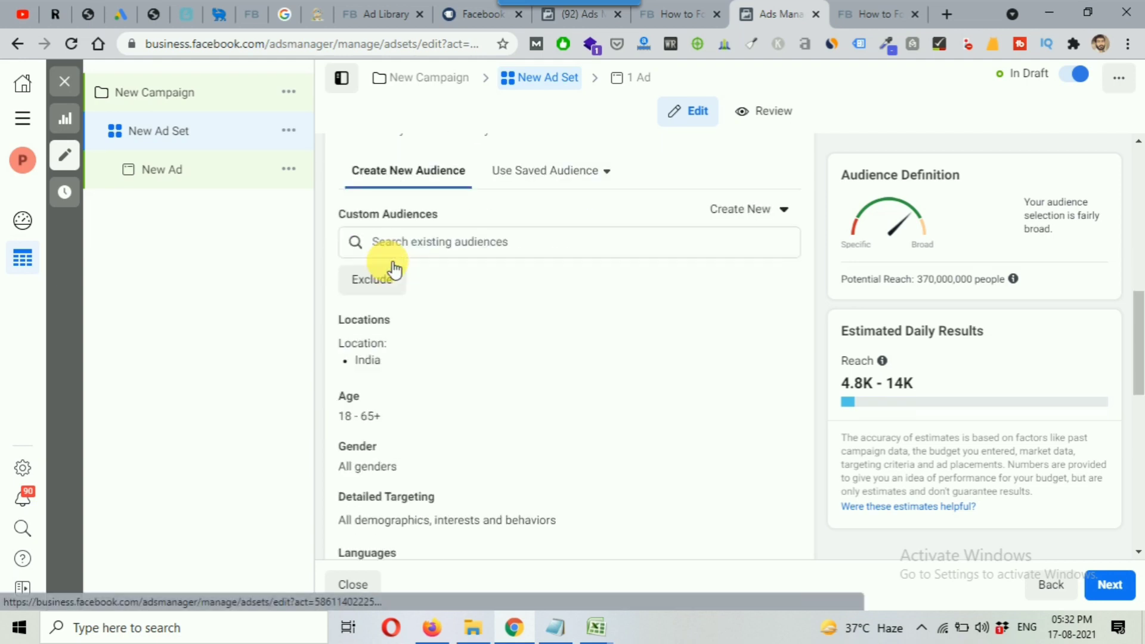
{"action": "left_click_drag", "start_coordinate": [342, 216], "coordinate": [436, 215]}
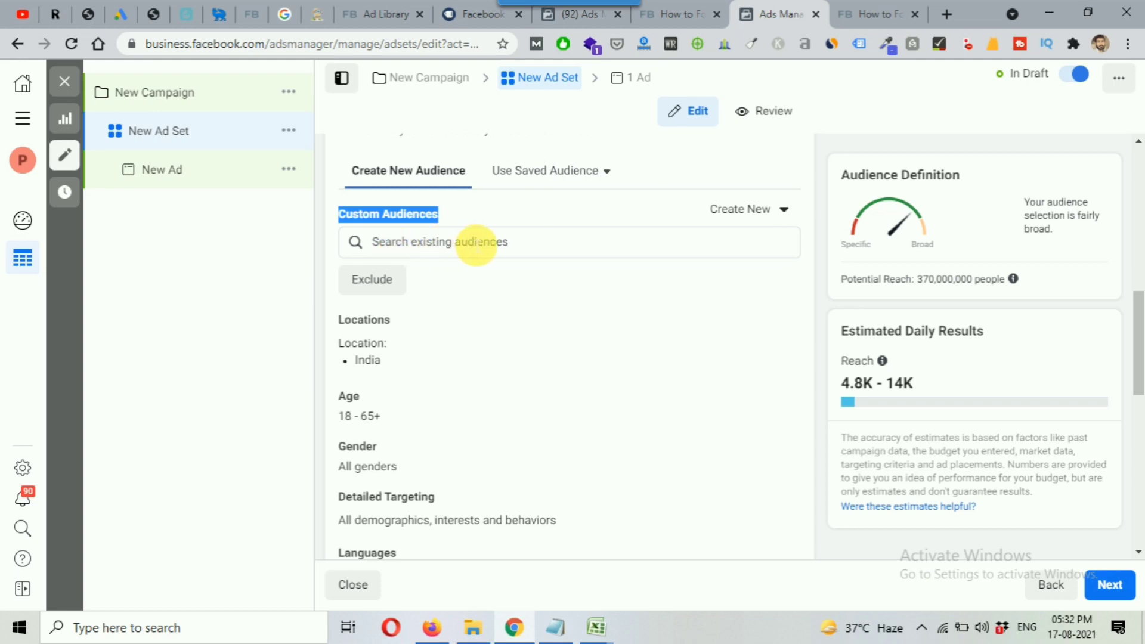
{"action": "left_click", "coordinate": [468, 245]}
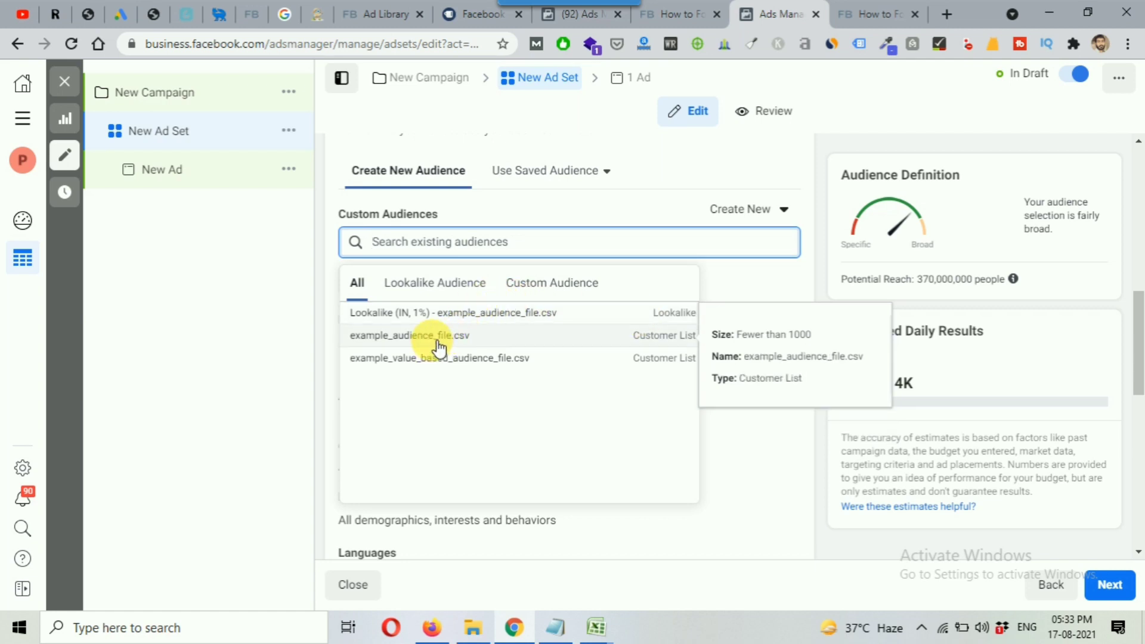
{"action": "left_click", "coordinate": [413, 335]}
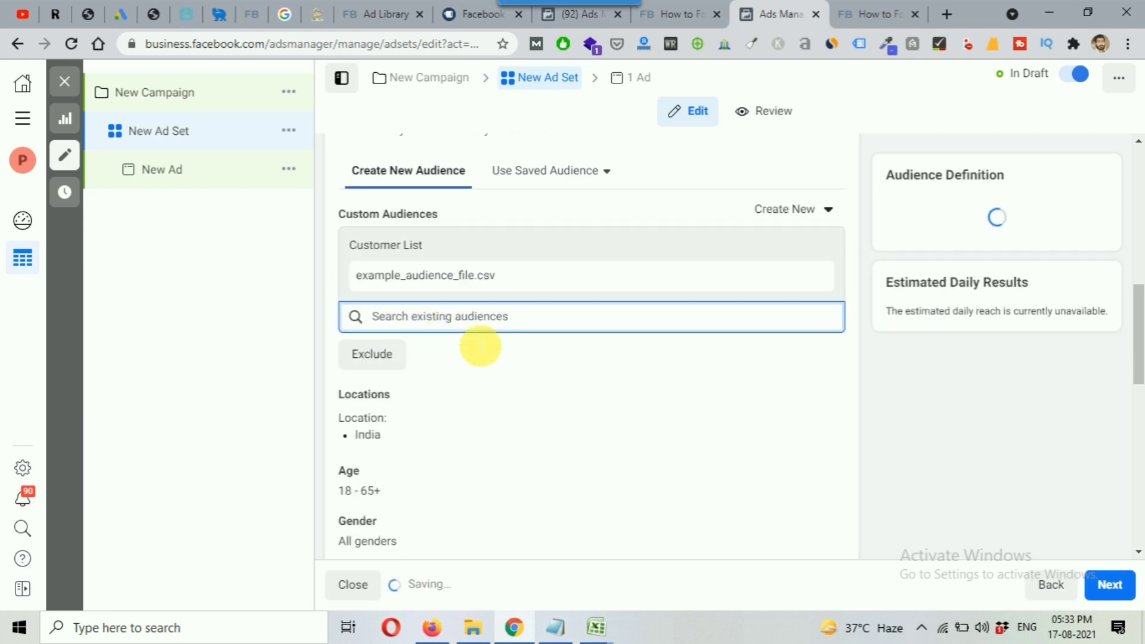
{"action": "left_click", "coordinate": [801, 240]}
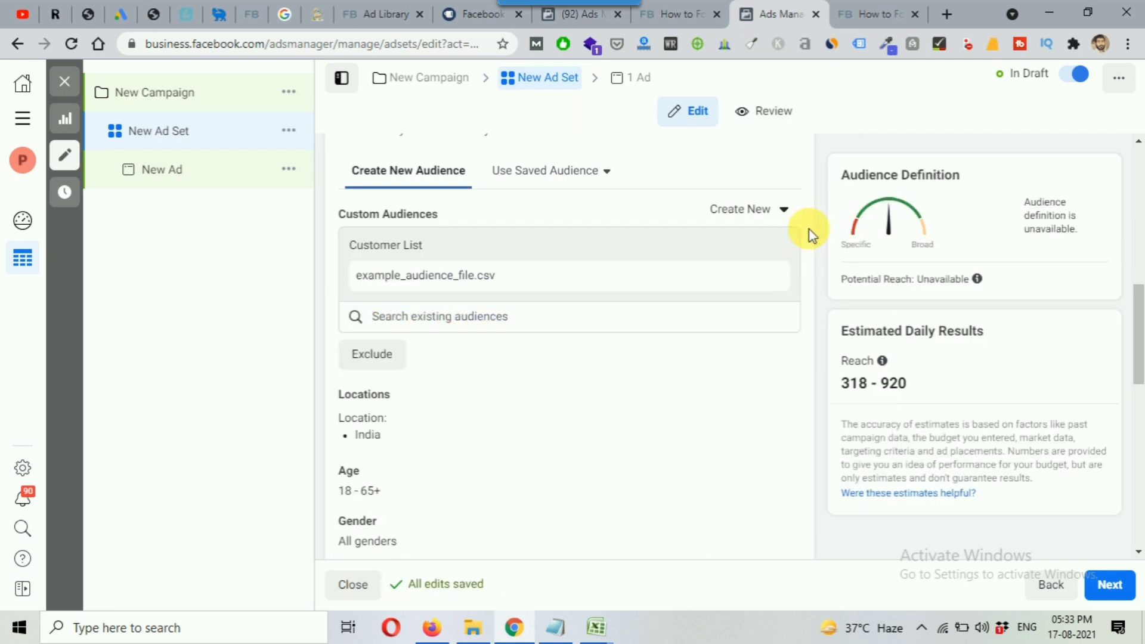
- Open the ad set's location targeting for editing and review the age, gender, detailed targeting and language settings
{"action": "scroll", "coordinate": [809, 231], "scroll_direction": "down", "scroll_amount": 1}
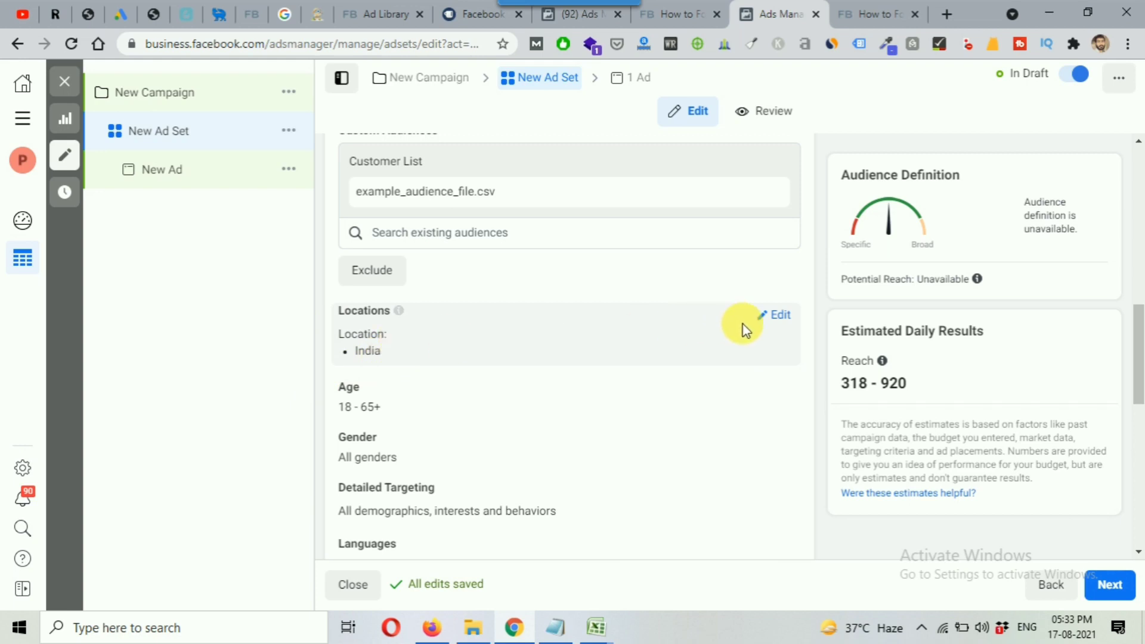
{"action": "left_click", "coordinate": [775, 316]}
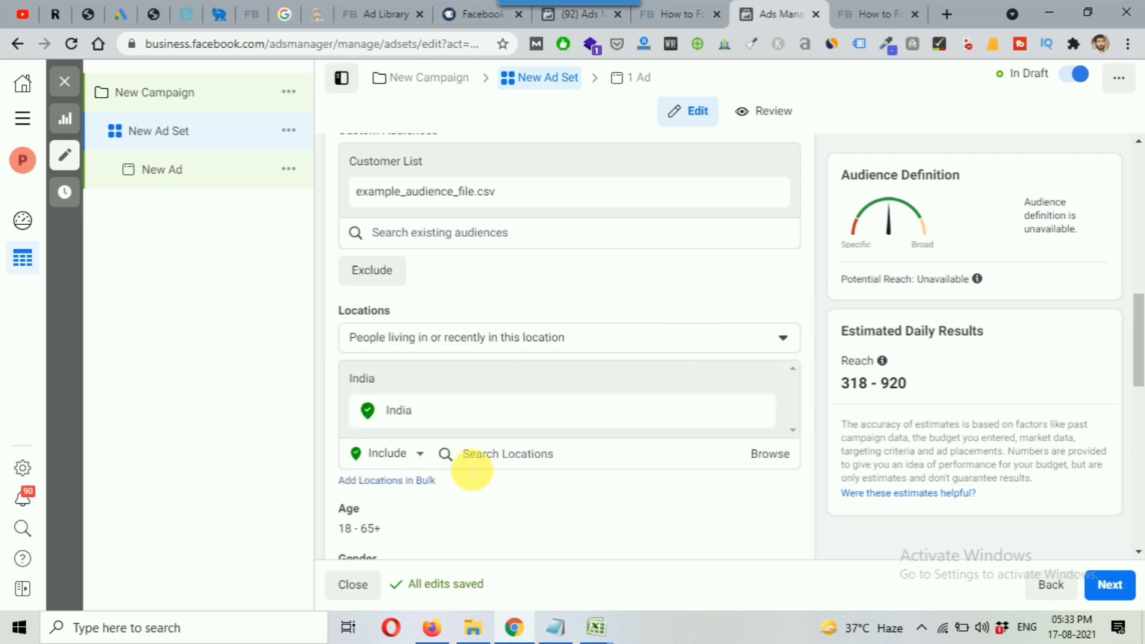
{"action": "left_click", "coordinate": [690, 459]}
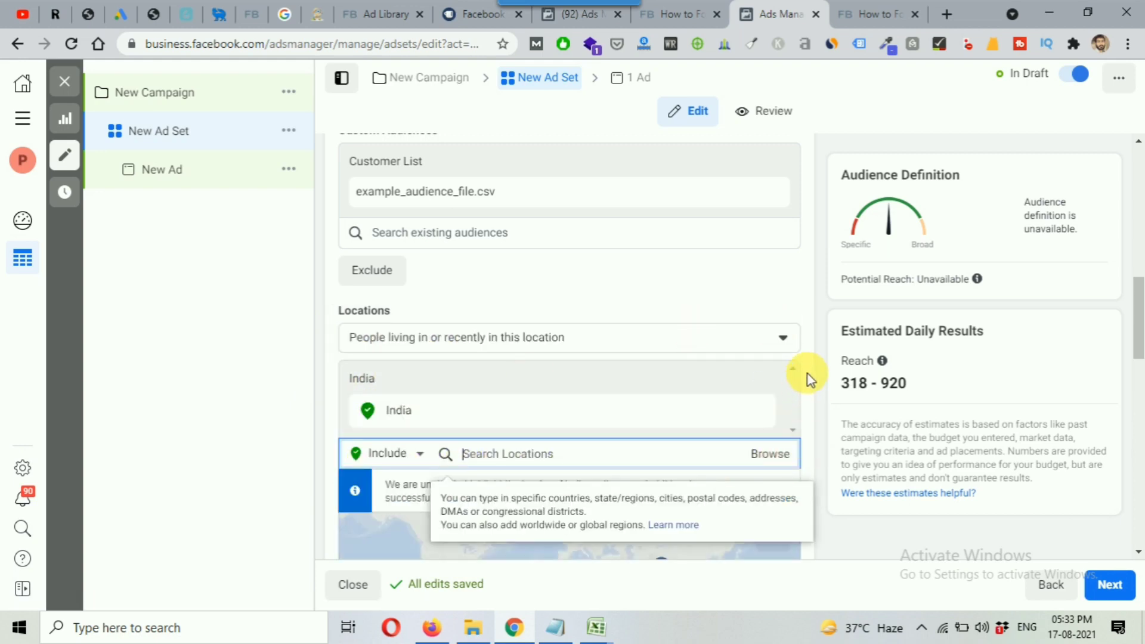
{"action": "left_click", "coordinate": [812, 372]}
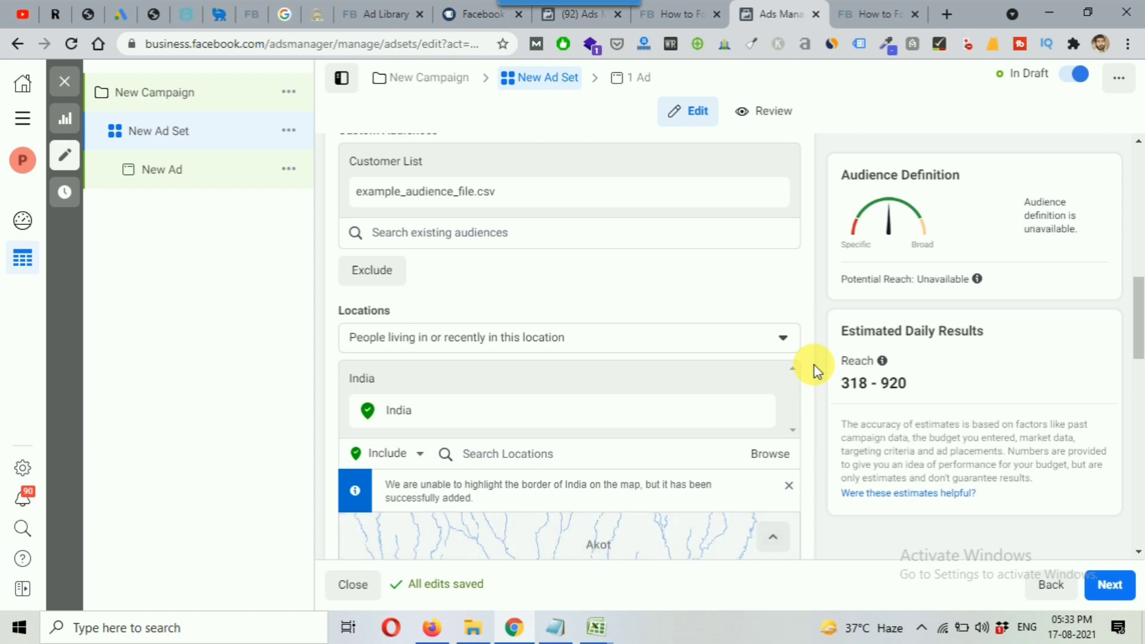
{"action": "scroll", "coordinate": [816, 371], "scroll_direction": "down", "scroll_amount": 3}
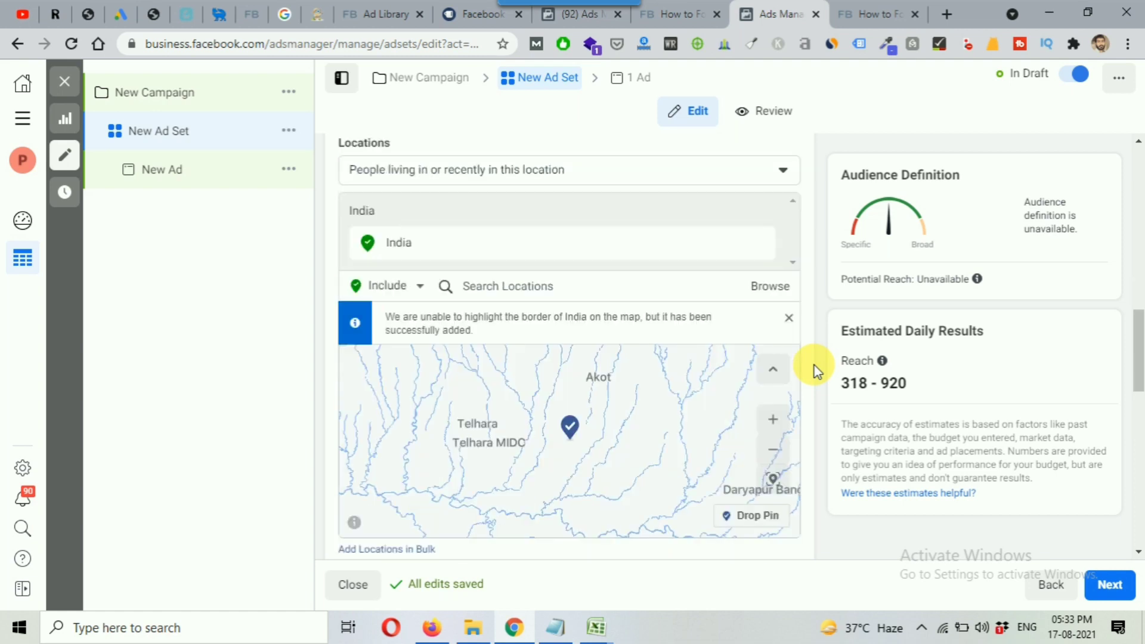
{"action": "left_click_drag", "start_coordinate": [1138, 354], "coordinate": [953, 416]}
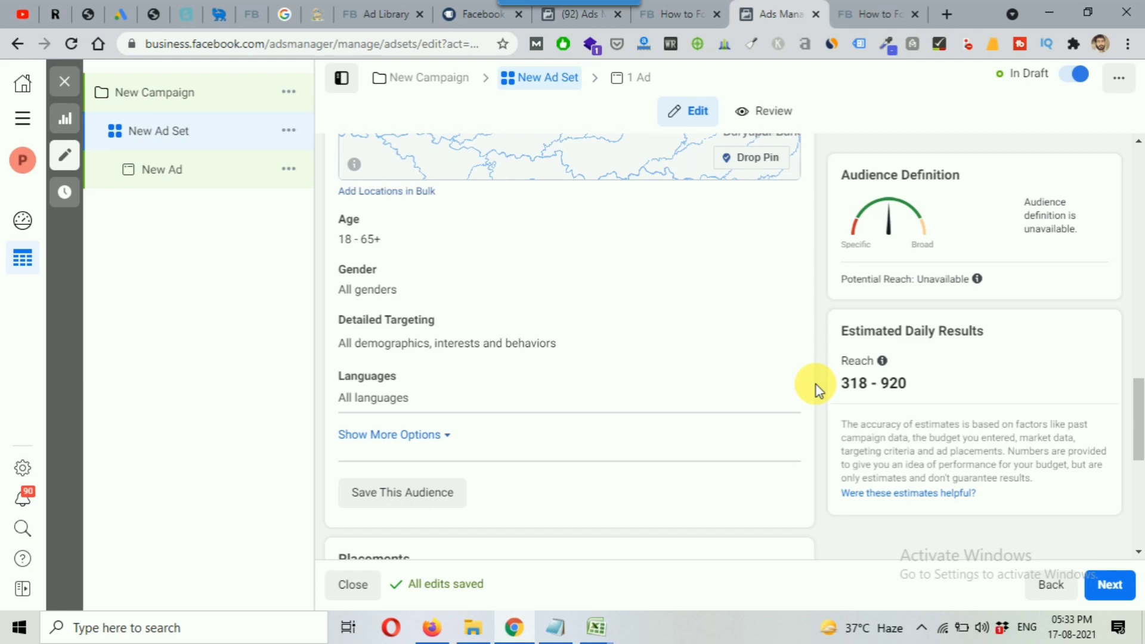
- Switch to the Notepad notes on using Justdial and custom data in Facebook ads
{"action": "left_click", "coordinate": [555, 629]}
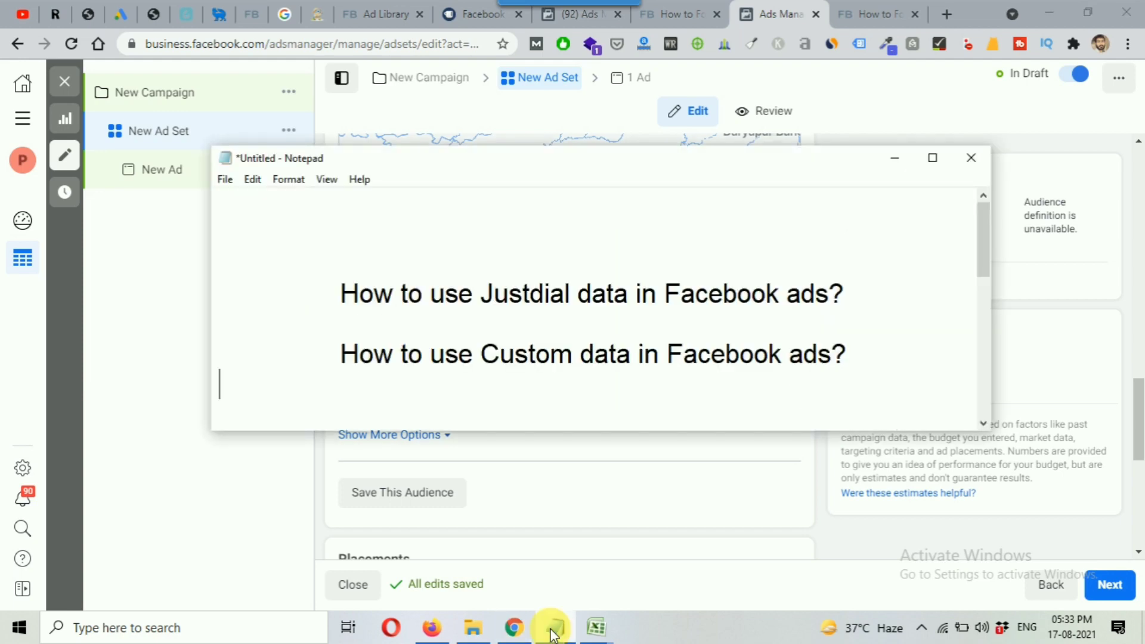